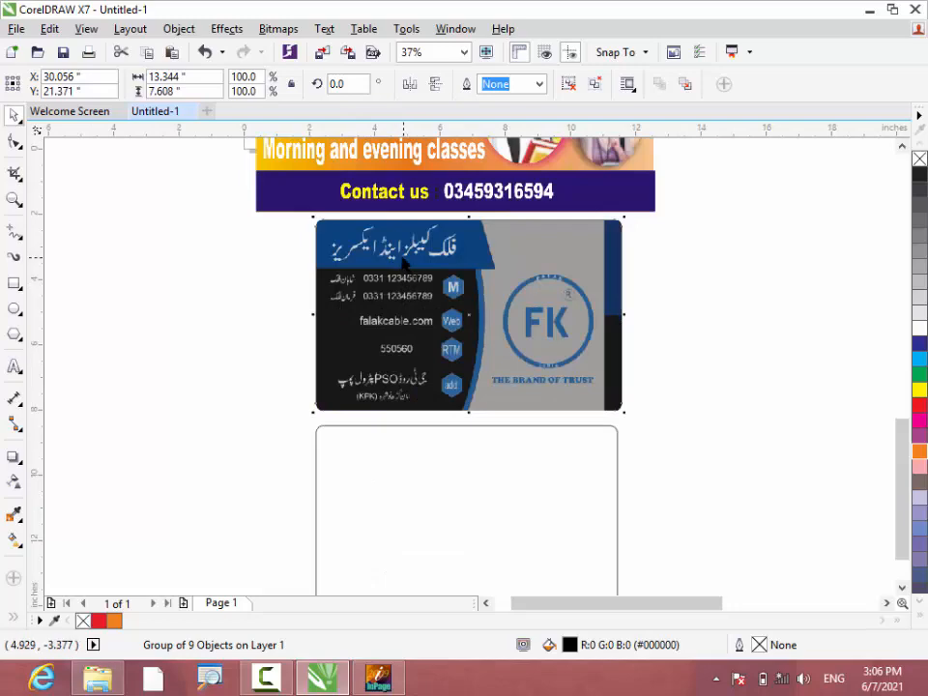
Switch to InPage and extend the heading فلک کیبلز with the words اینڈ ایکسریز.
{"action": "left_click", "coordinate": [377, 677]}
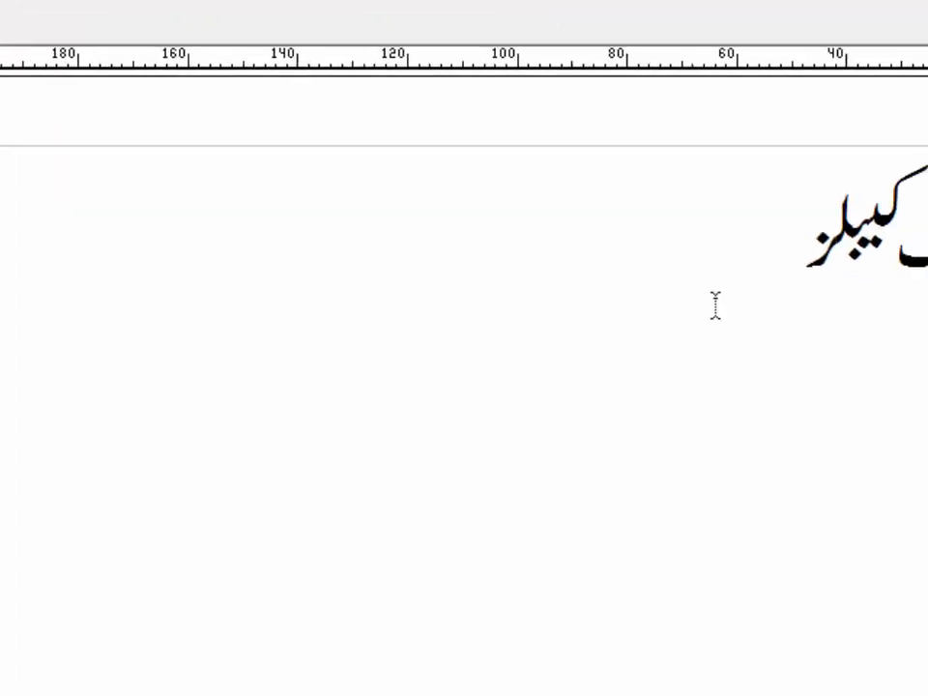
{"action": "type", "text": "ان"}
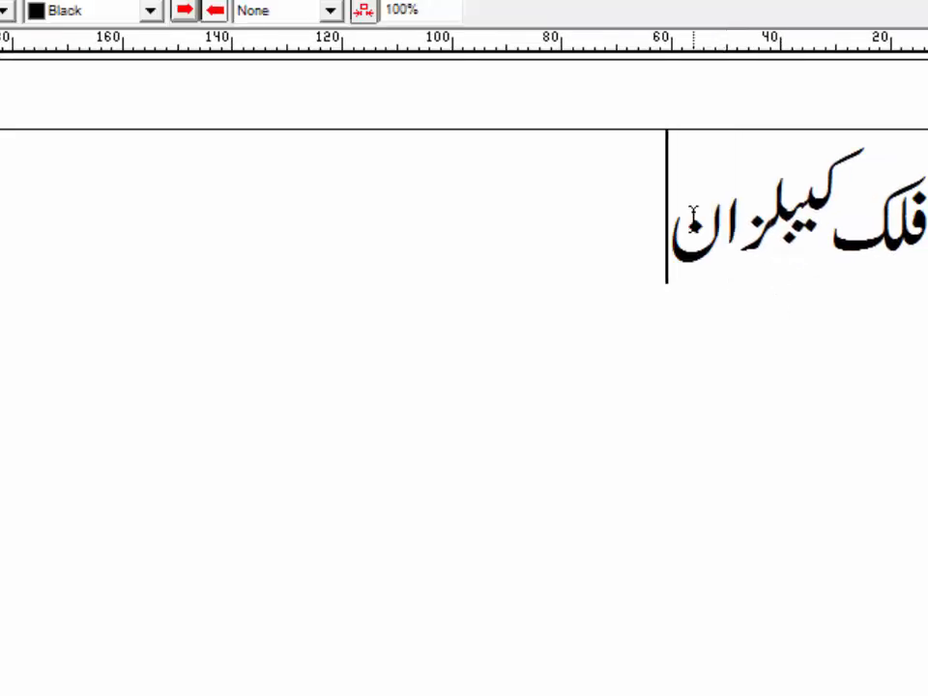
{"action": "type", "text": "یش"}
{"action": "key", "text": "BackSpace"}
{"action": "type", "text": "ص"}
{"action": "key", "text": "BackSpace"}
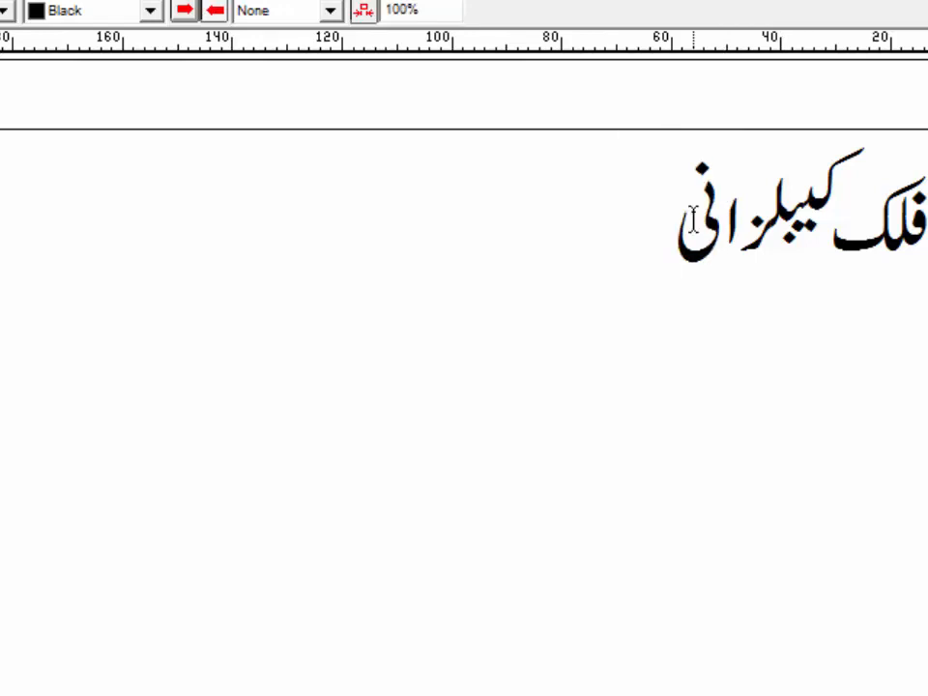
{"action": "type", "text": "ڈ"}
{"action": "key", "text": "BackSpace"}
{"action": "key", "text": "BackSpace"}
{"action": "key", "text": "BackSpace"}
{"action": "type", "text": "ینڈ"}
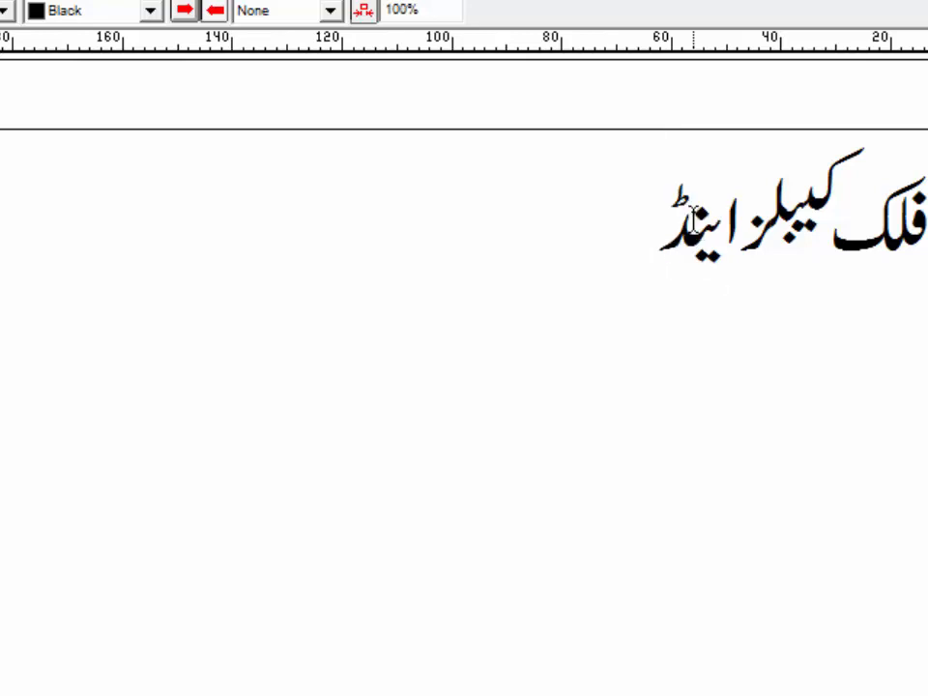
{"action": "type", "text": " ایکسر"}
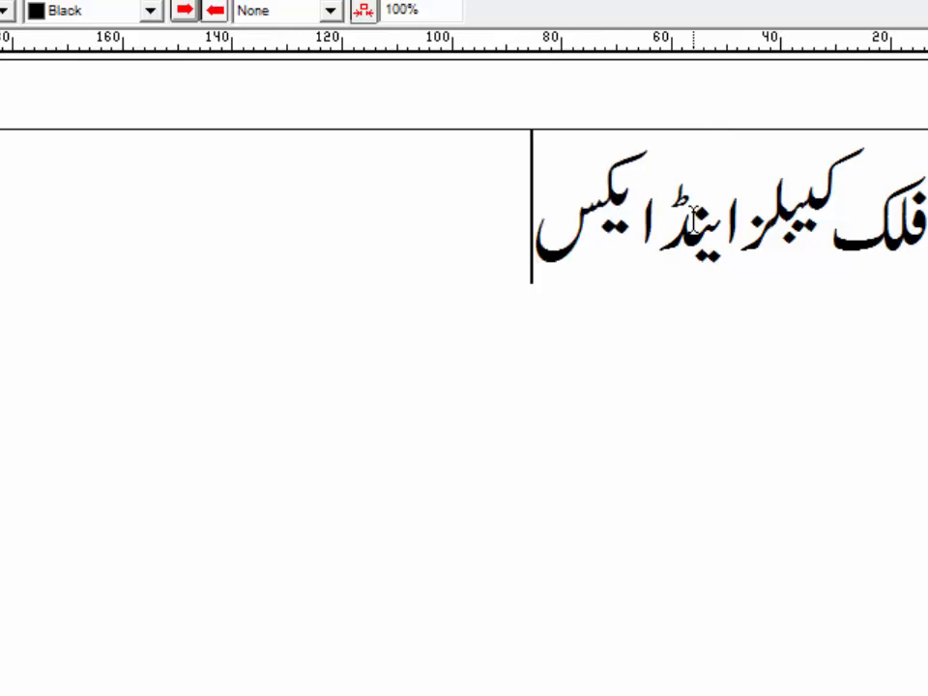
{"action": "type", "text": "یز"}
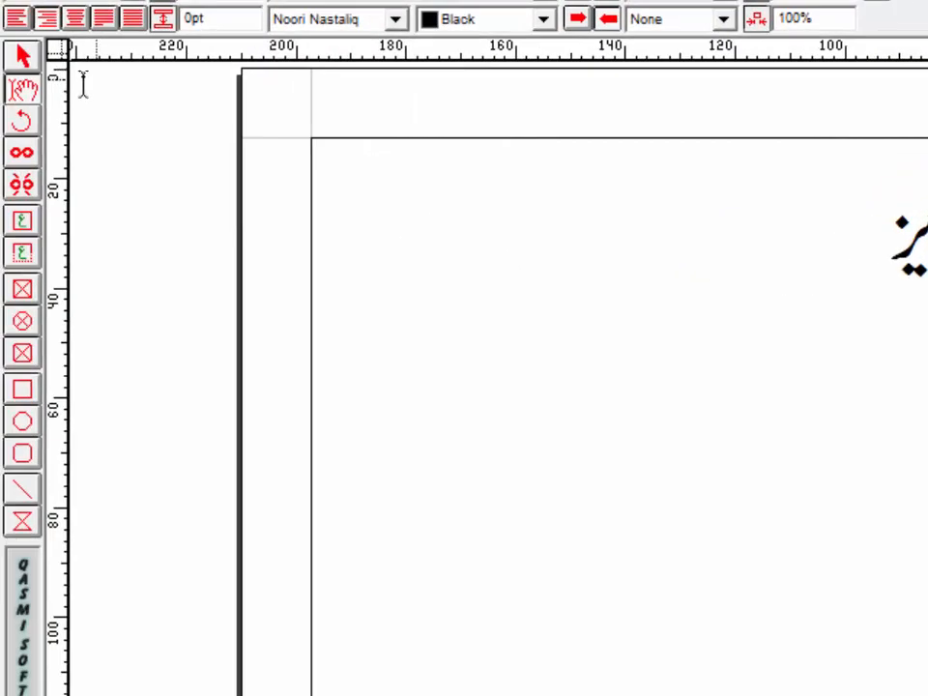
Copy the completed Urdu heading object and paste it into the CorelDRAW document.
{"action": "right_click", "coordinate": [293, 331]}
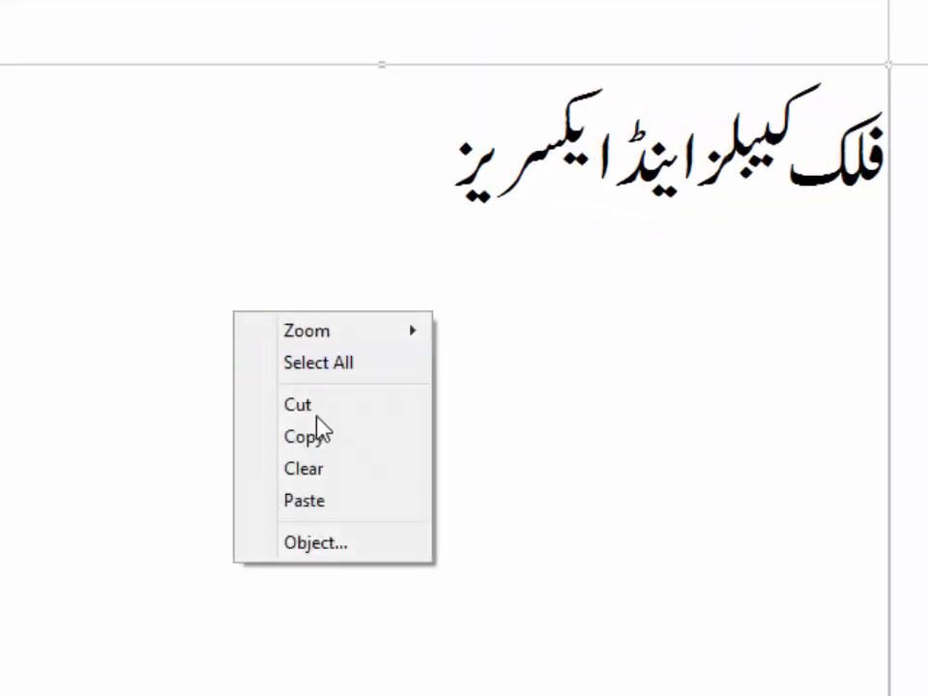
{"action": "left_click", "coordinate": [363, 458]}
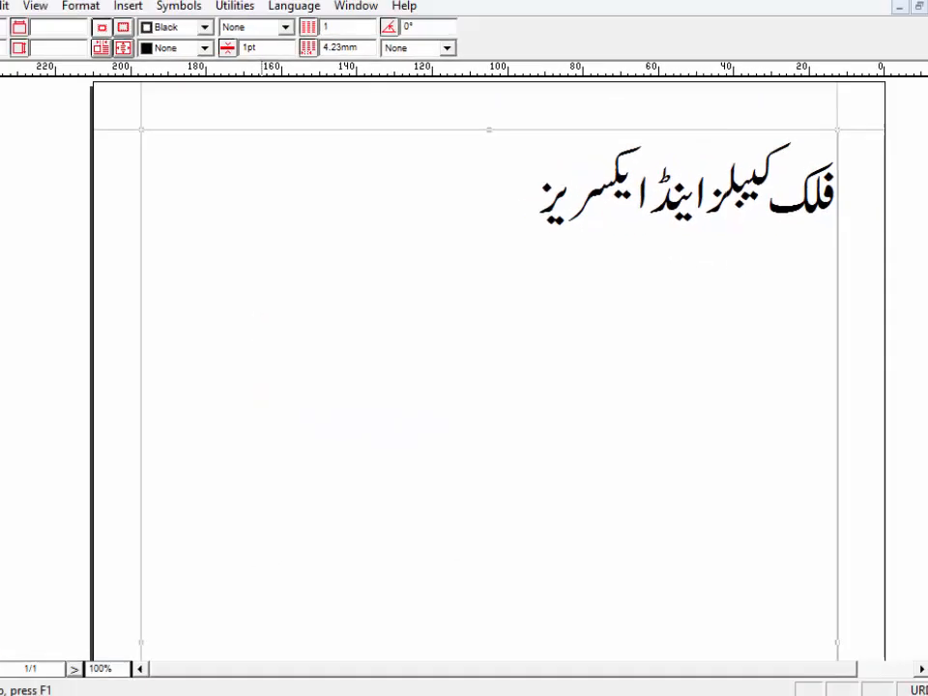
{"action": "left_click", "coordinate": [306, 679]}
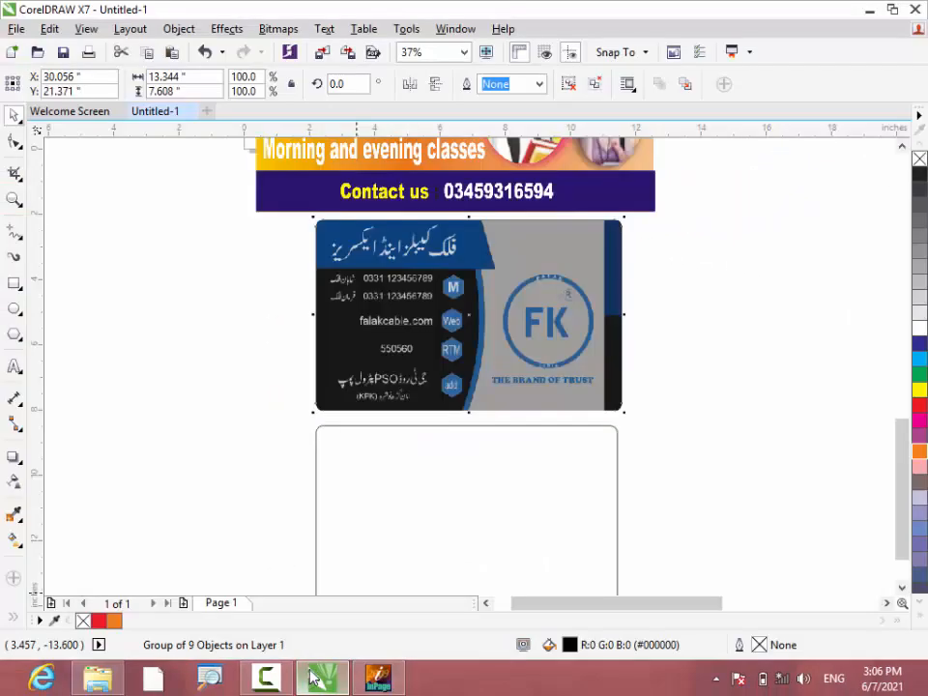
{"action": "key", "text": "ctrl+v"}
{"action": "scroll", "coordinate": [379, 441], "scroll_direction": "down", "scroll_amount": 3}
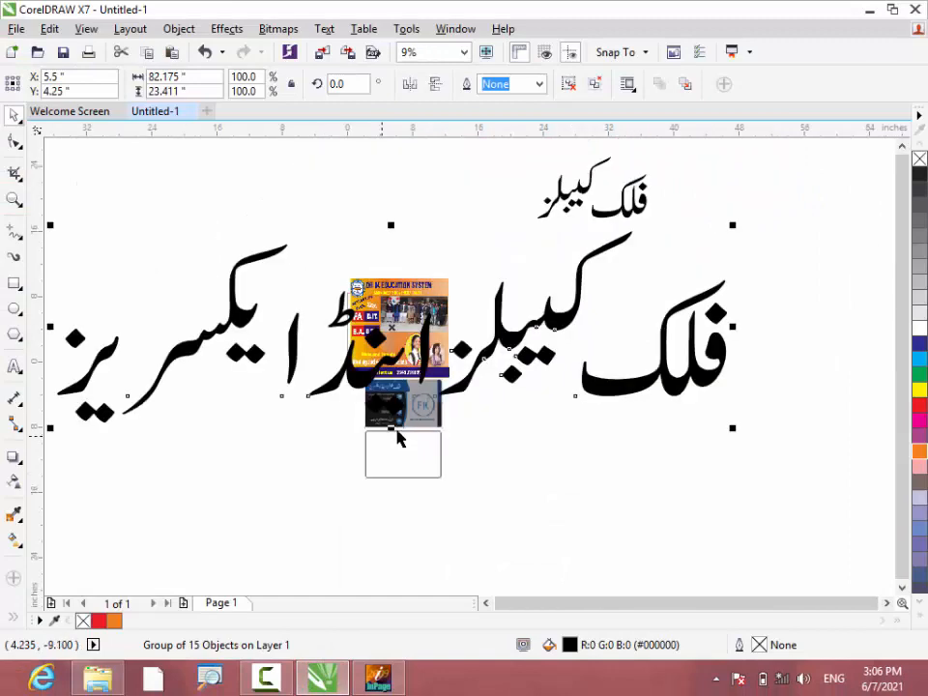
Scale the pasted heading down to about 9.5 × 2.7 inches and place it below the older فلک کیبلز text.
{"action": "left_click_drag", "start_coordinate": [732, 427], "coordinate": [642, 273]}
{"action": "scroll", "coordinate": [607, 280], "scroll_direction": "up", "scroll_amount": 3}
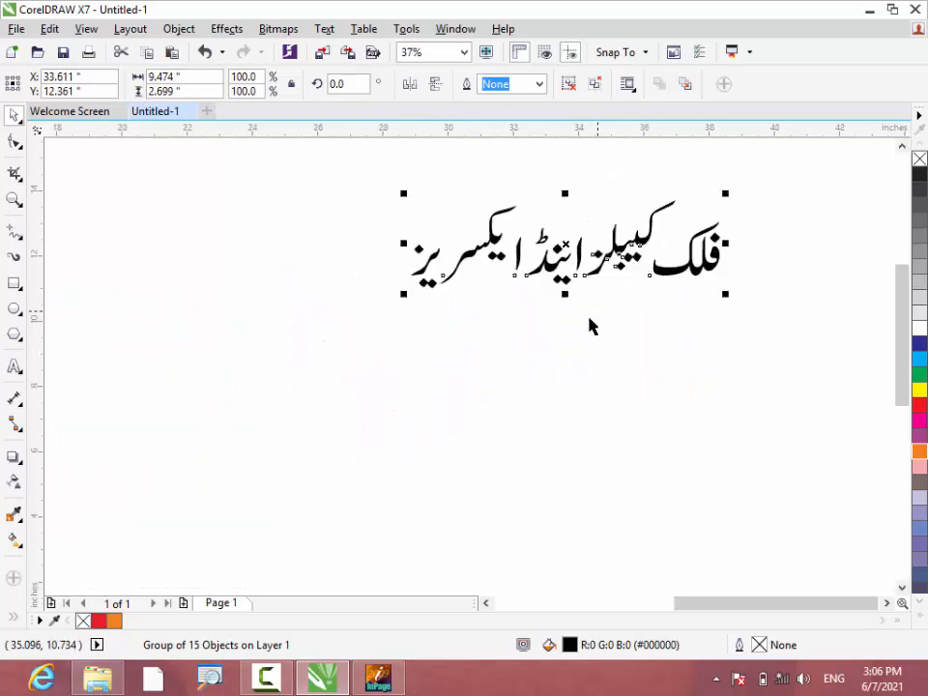
{"action": "scroll", "coordinate": [482, 395], "scroll_direction": "down", "scroll_amount": 3}
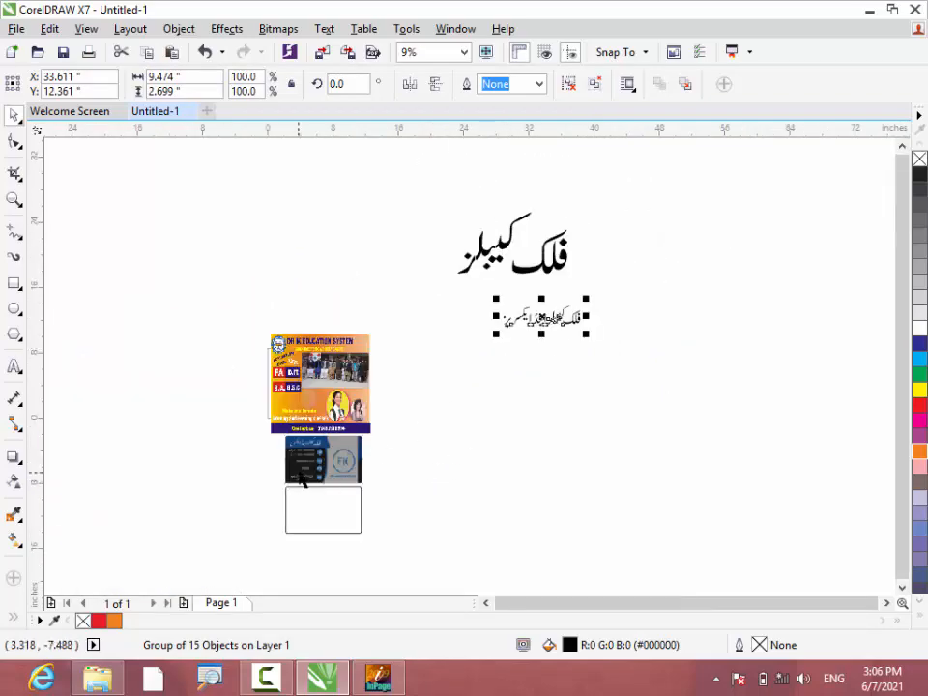
Activate the Rectangle tool for tracing the blue header band of the reference card.
{"action": "scroll", "coordinate": [306, 473], "scroll_direction": "up", "scroll_amount": 3}
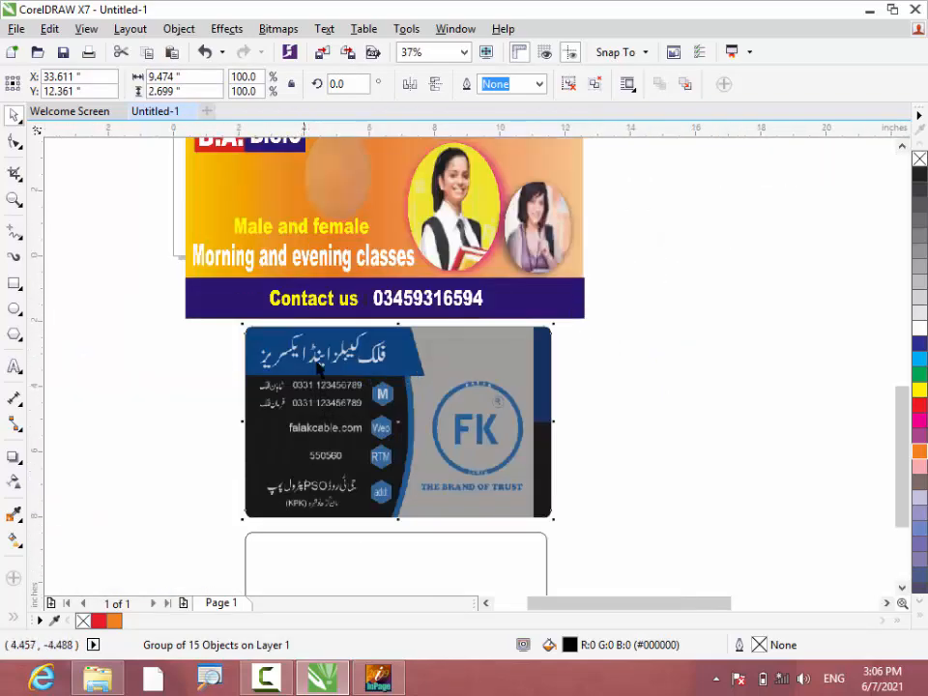
{"action": "left_click", "coordinate": [13, 281]}
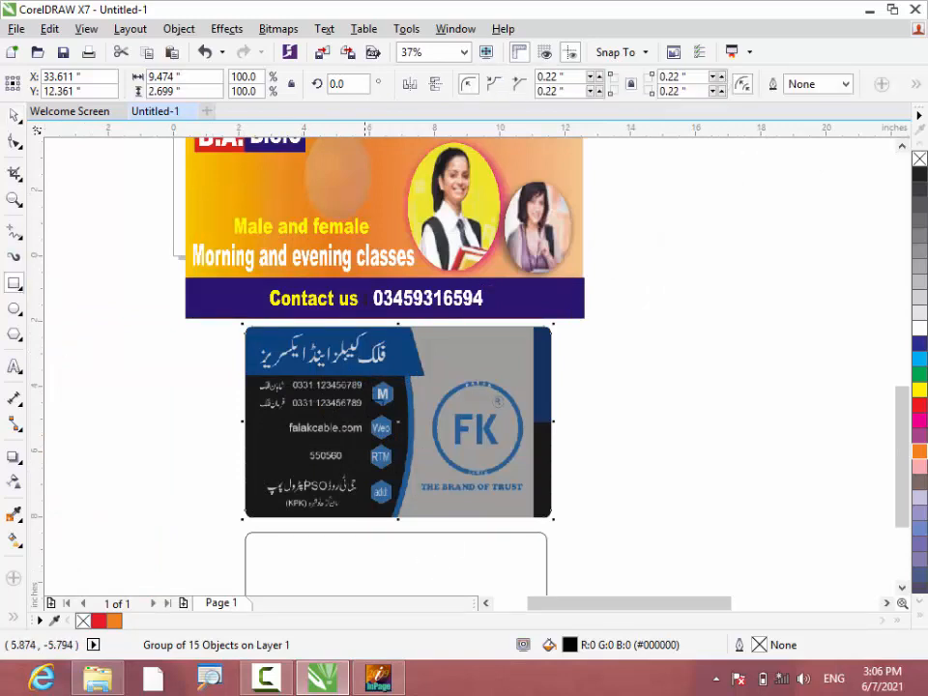
{"action": "scroll", "coordinate": [366, 406], "scroll_direction": "down", "scroll_amount": 2}
{"action": "scroll", "coordinate": [332, 528], "scroll_direction": "up", "scroll_amount": 2}
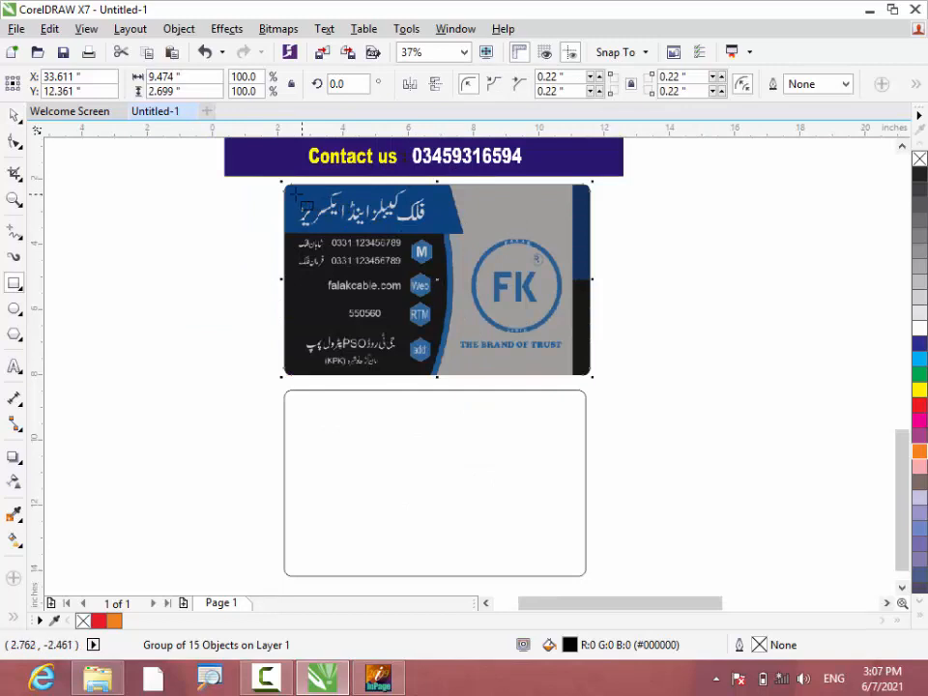
{"action": "scroll", "coordinate": [305, 204], "scroll_direction": "up", "scroll_amount": 2}
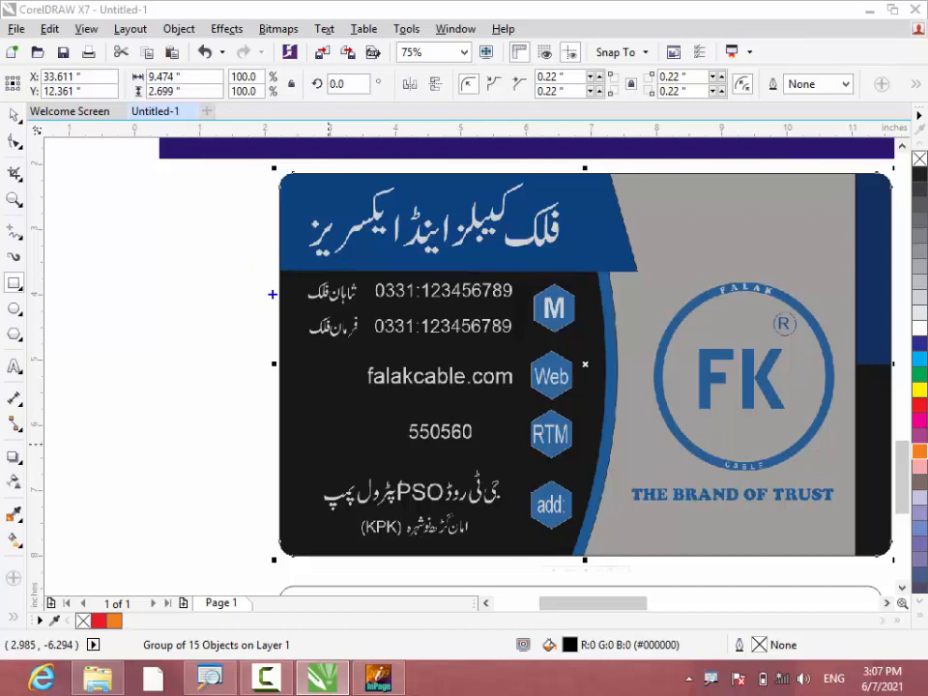
{"action": "left_click_drag", "start_coordinate": [286, 274], "coordinate": [525, 269]}
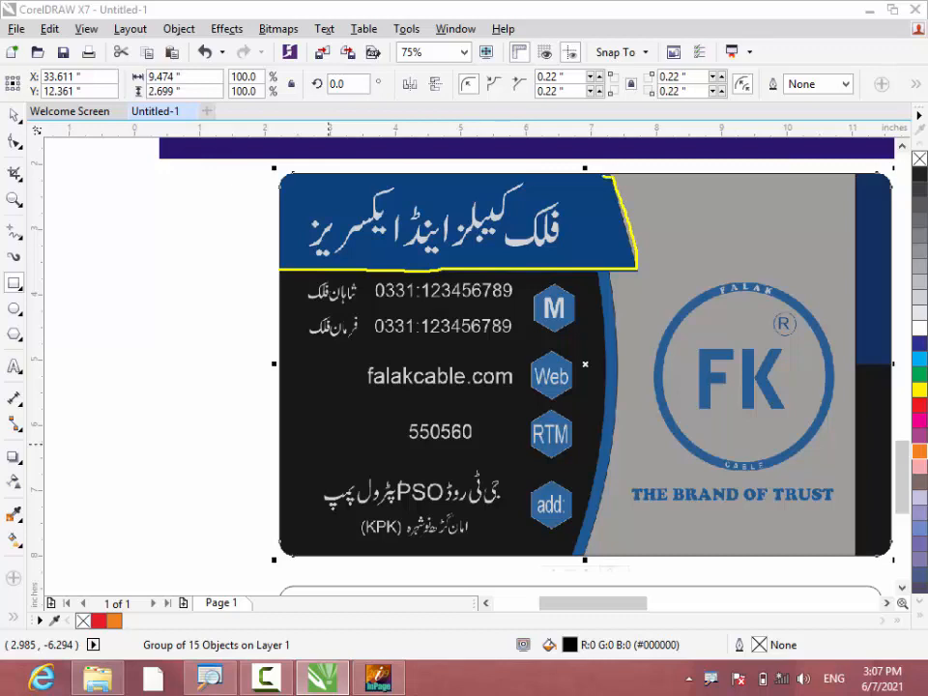
{"action": "left_click_drag", "start_coordinate": [612, 176], "coordinate": [392, 175]}
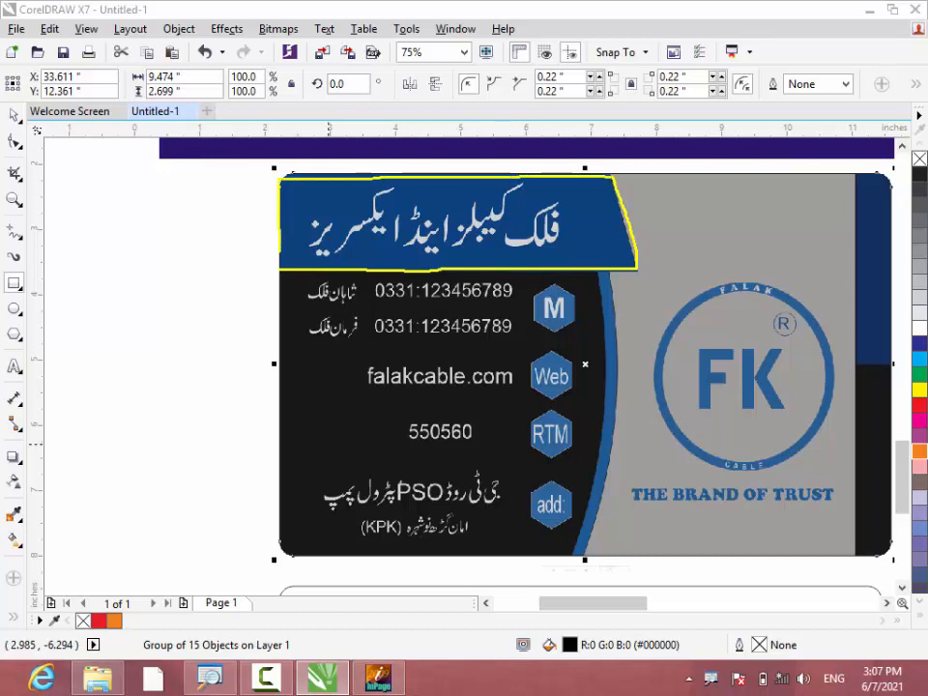
{"action": "key", "text": "Escape"}
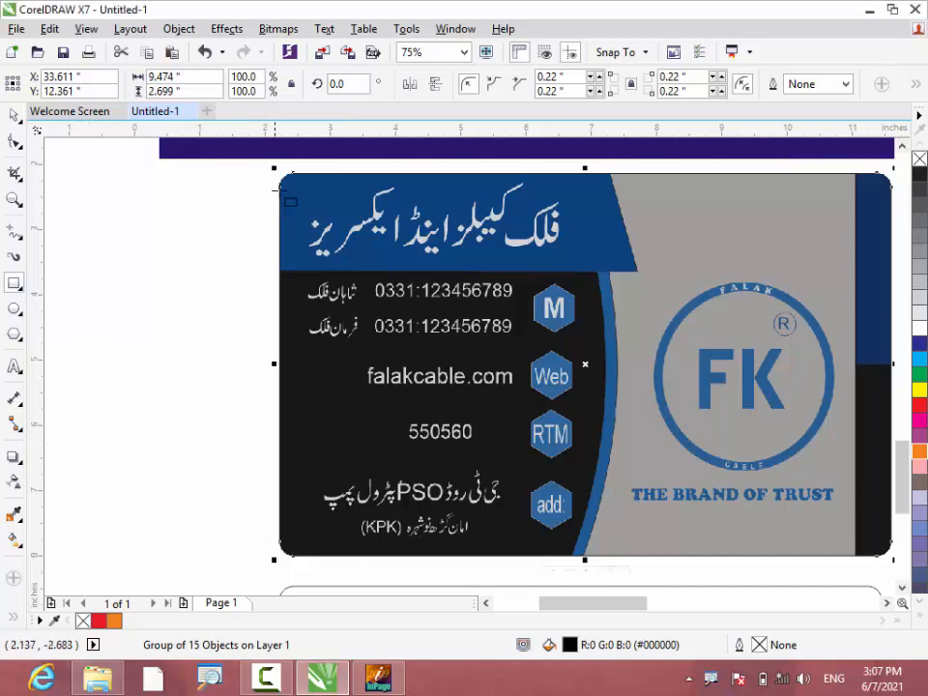
Draw a rectangle about 5.25 × 1.43 inches over the card's blue header band and move it toward the card's left side.
{"action": "left_click_drag", "start_coordinate": [284, 176], "coordinate": [628, 267]}
{"action": "left_click_drag", "start_coordinate": [458, 222], "coordinate": [232, 269]}
{"action": "scroll", "coordinate": [232, 270], "scroll_direction": "down", "scroll_amount": 2}
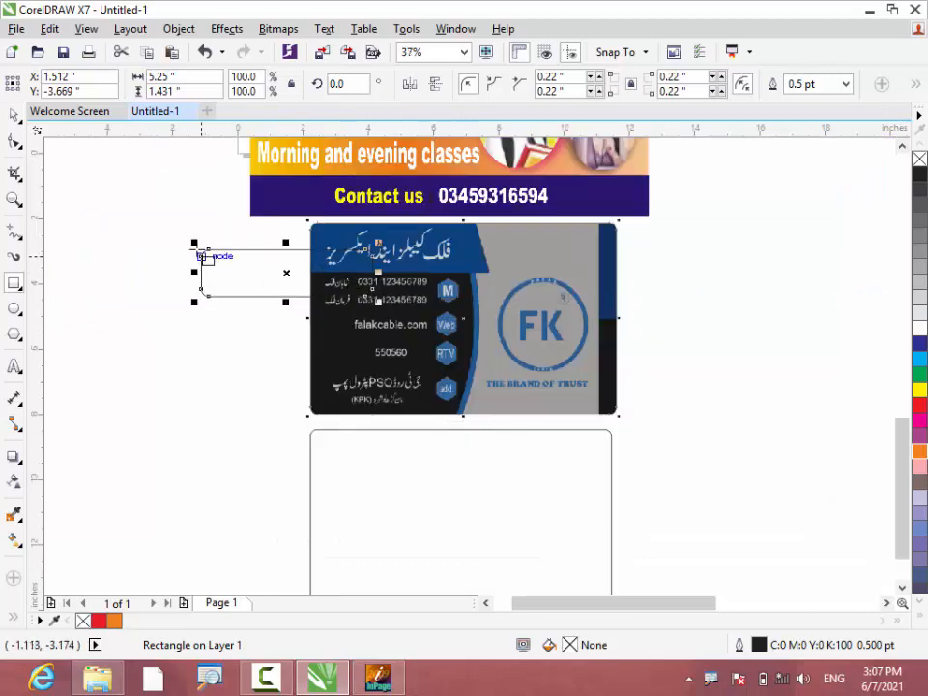
Set all four corner radii of the new header rectangle to 0.
{"action": "scroll", "coordinate": [207, 258], "scroll_direction": "up", "scroll_amount": 4}
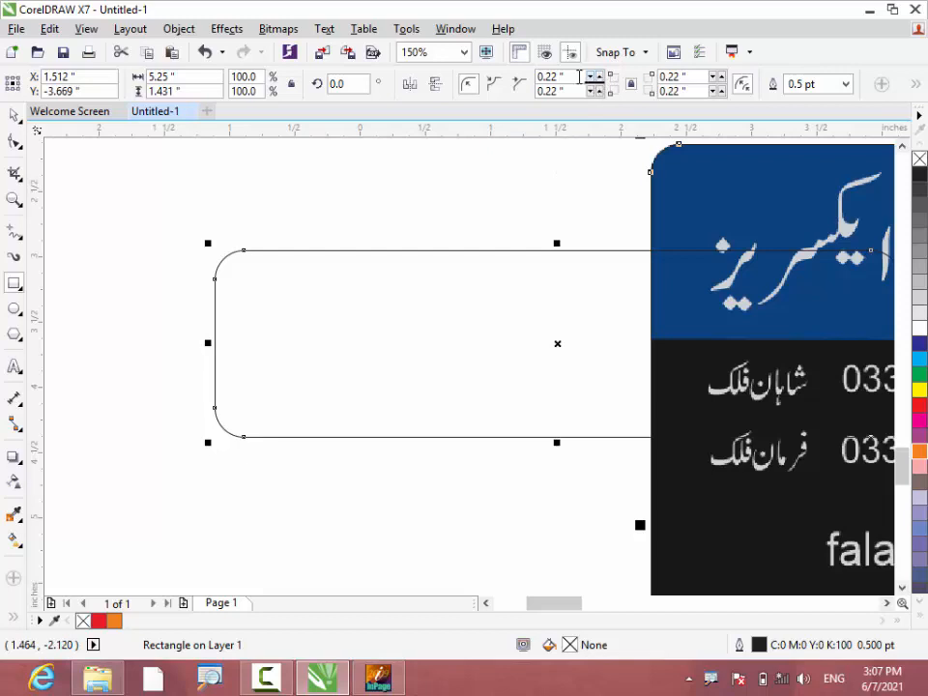
{"action": "left_click", "coordinate": [546, 76]}
{"action": "type", "text": "0"}
{"action": "key", "text": "Return"}
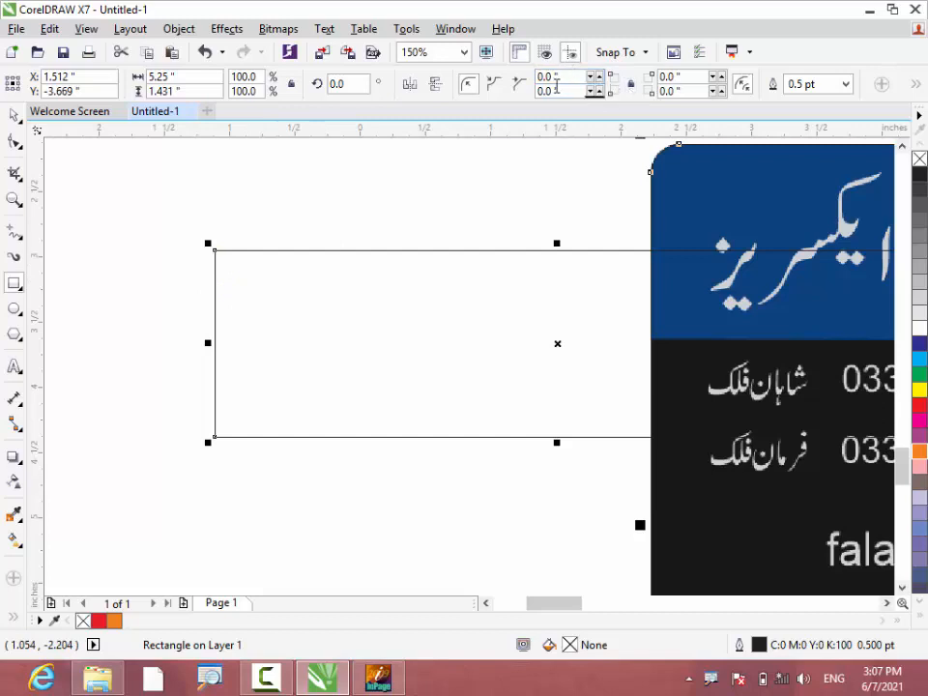
Try corner radii of 50 inches at the rectangle's top-left and bottom-right and 10 inches at its top-right, moving it clear of the card.
{"action": "key", "text": "Return"}
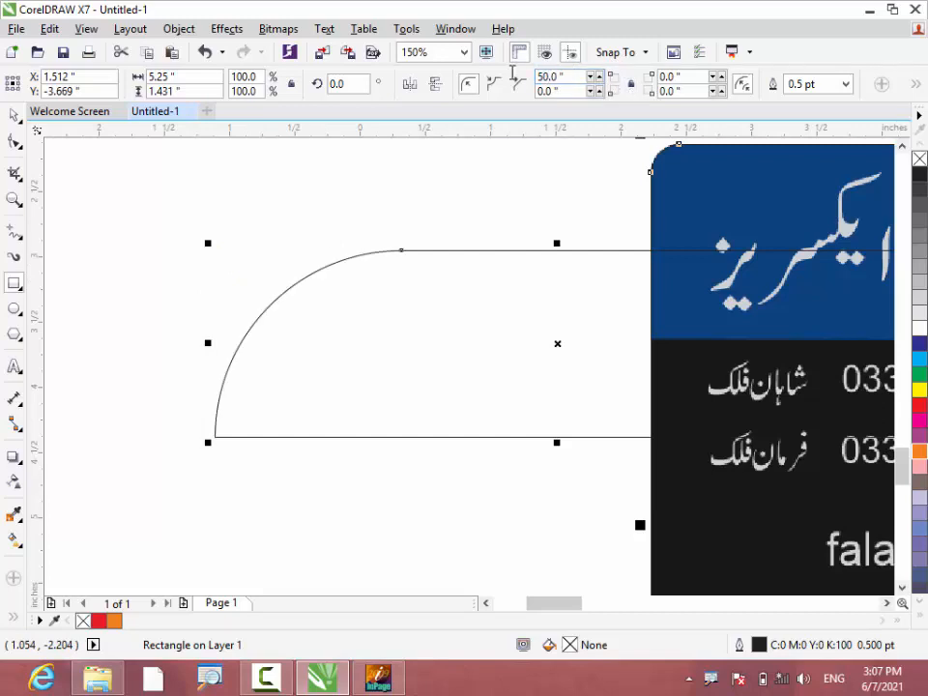
{"action": "scroll", "coordinate": [373, 292], "scroll_direction": "down", "scroll_amount": 2}
{"action": "left_click_drag", "start_coordinate": [455, 317], "coordinate": [294, 295]}
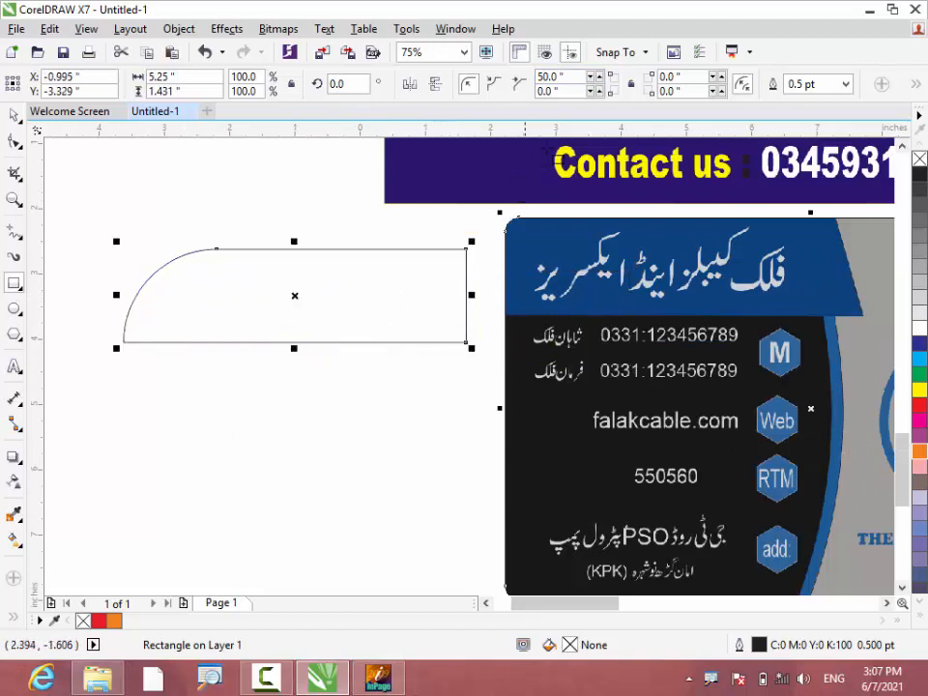
{"action": "left_click", "coordinate": [684, 91]}
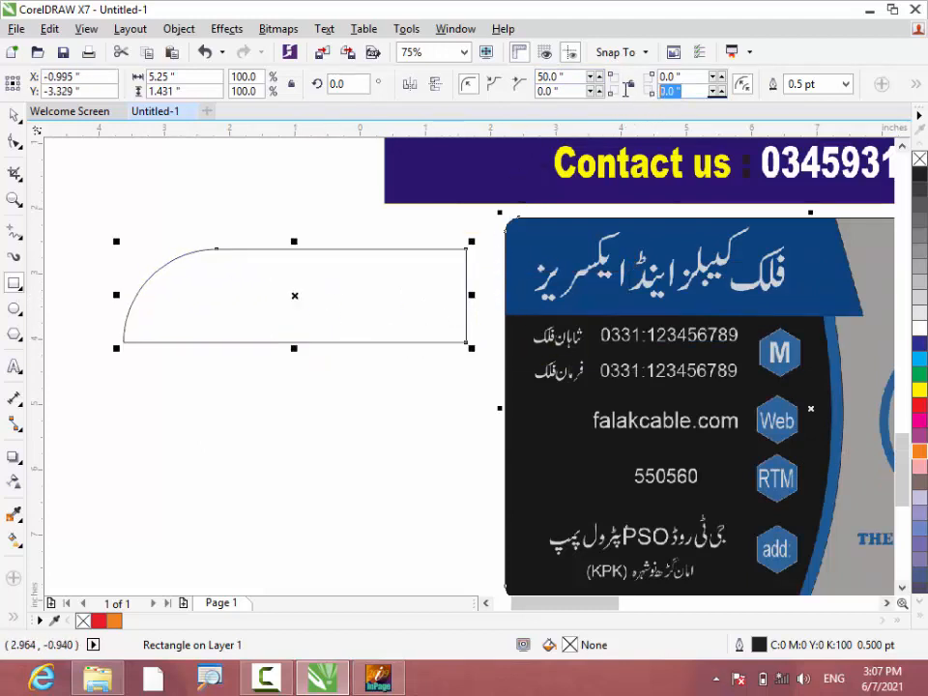
{"action": "key", "text": "Return"}
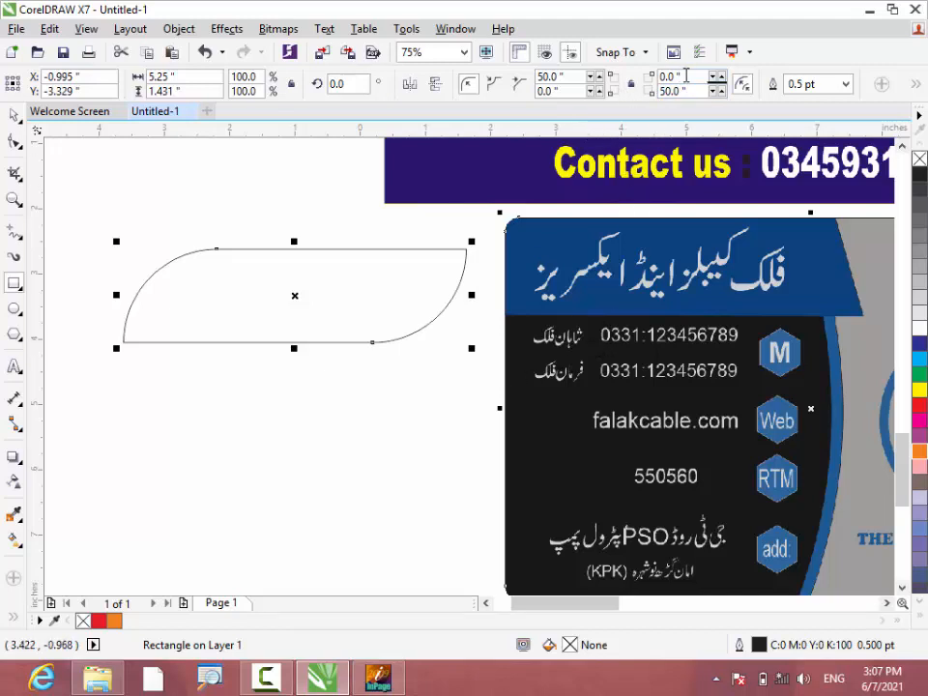
{"action": "type", "text": "10"}
{"action": "key", "text": "Return"}
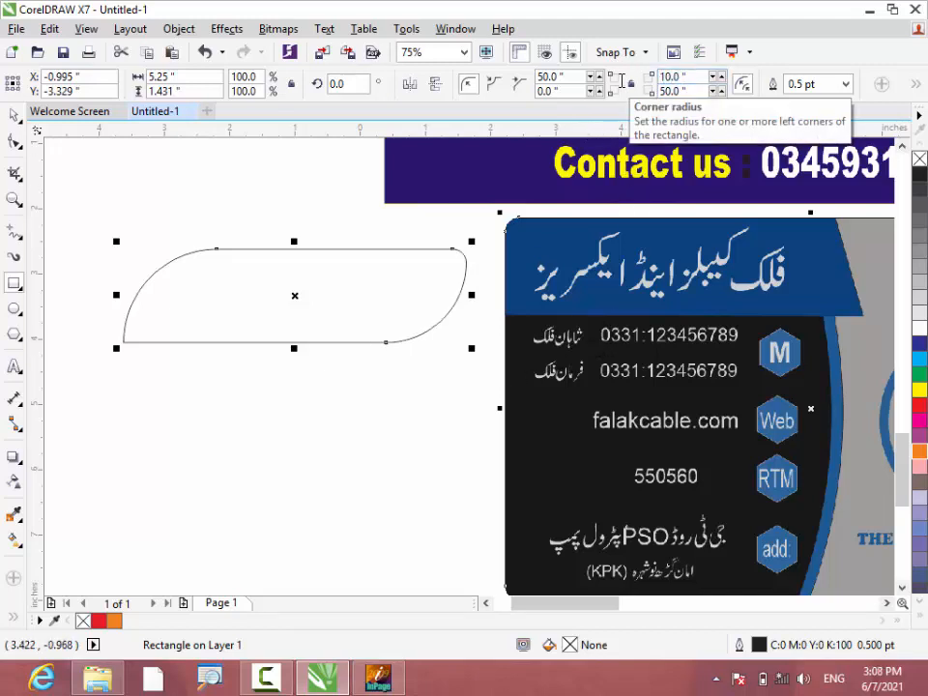
Undo the corner radius changes and the last move of the rectangle.
{"action": "key", "text": "ctrl+z"}
{"action": "key", "text": "ctrl+z"}
{"action": "key", "text": "ctrl+z"}
{"action": "key", "text": "ctrl+z"}
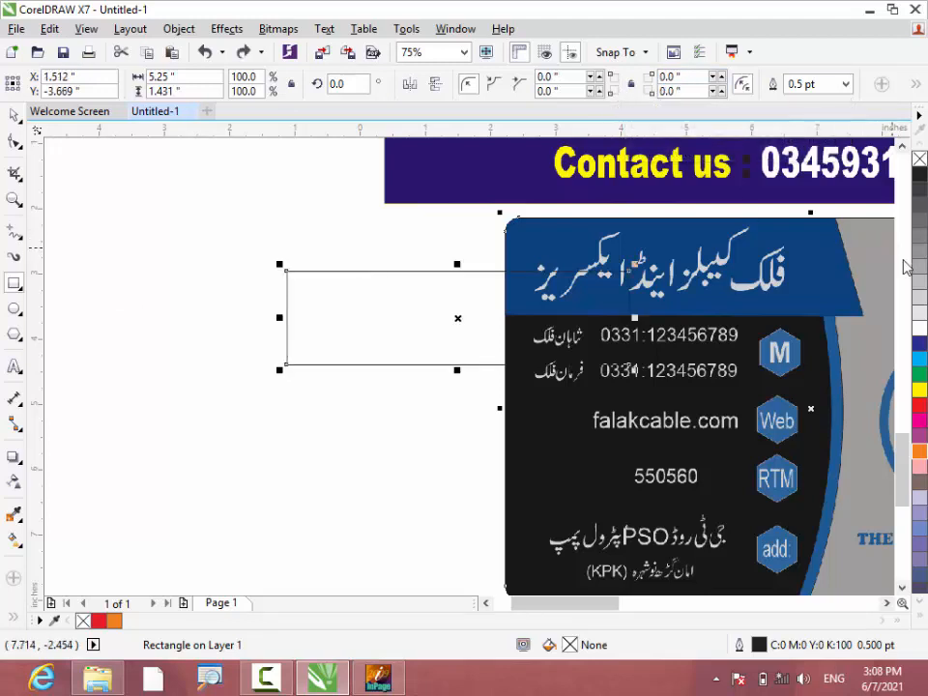
Move the square-cornered rectangle into the top-left corner of the blank rounded card outline, aligning their edges.
{"action": "left_click_drag", "start_coordinate": [457, 319], "coordinate": [297, 344]}
{"action": "scroll", "coordinate": [346, 278], "scroll_direction": "down", "scroll_amount": 1}
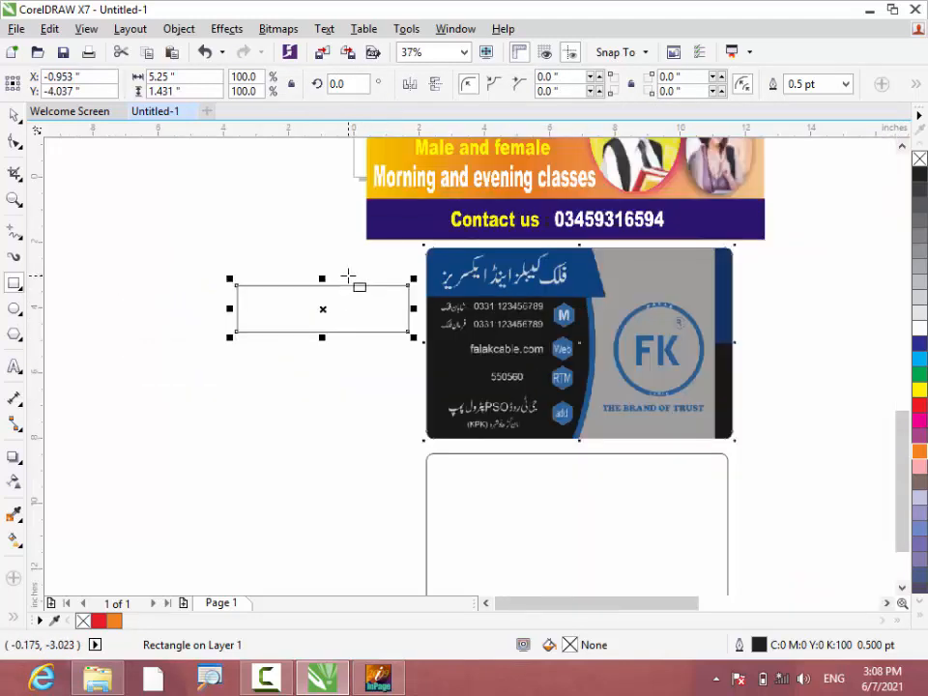
{"action": "scroll", "coordinate": [350, 278], "scroll_direction": "down", "scroll_amount": 1}
{"action": "left_click_drag", "start_coordinate": [337, 291], "coordinate": [462, 386]}
{"action": "scroll", "coordinate": [426, 375], "scroll_direction": "up", "scroll_amount": 3}
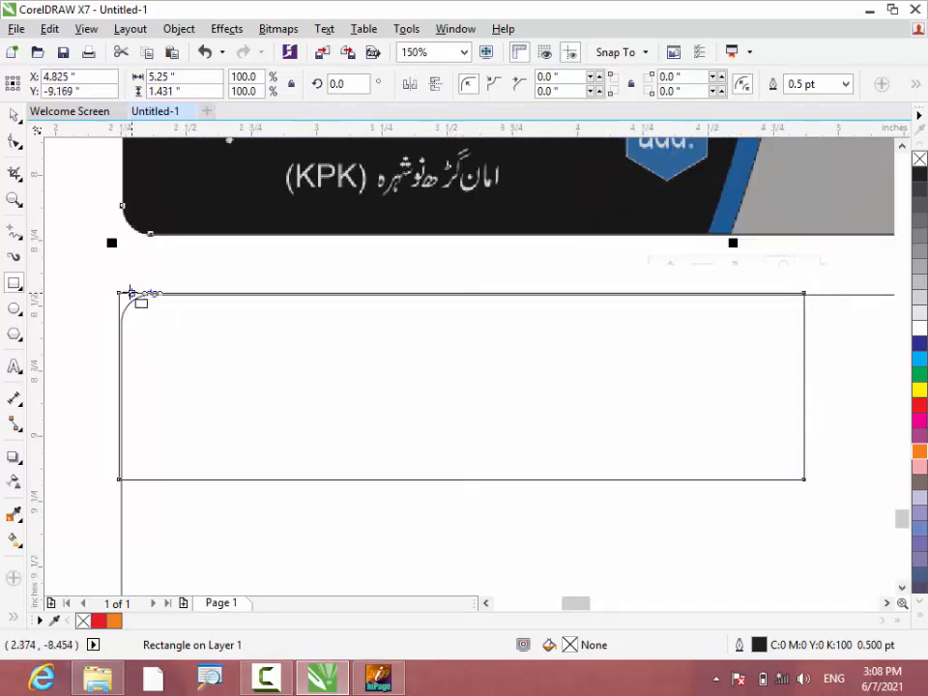
{"action": "scroll", "coordinate": [130, 293], "scroll_direction": "up", "scroll_amount": 4}
{"action": "scroll", "coordinate": [159, 278], "scroll_direction": "down", "scroll_amount": 8}
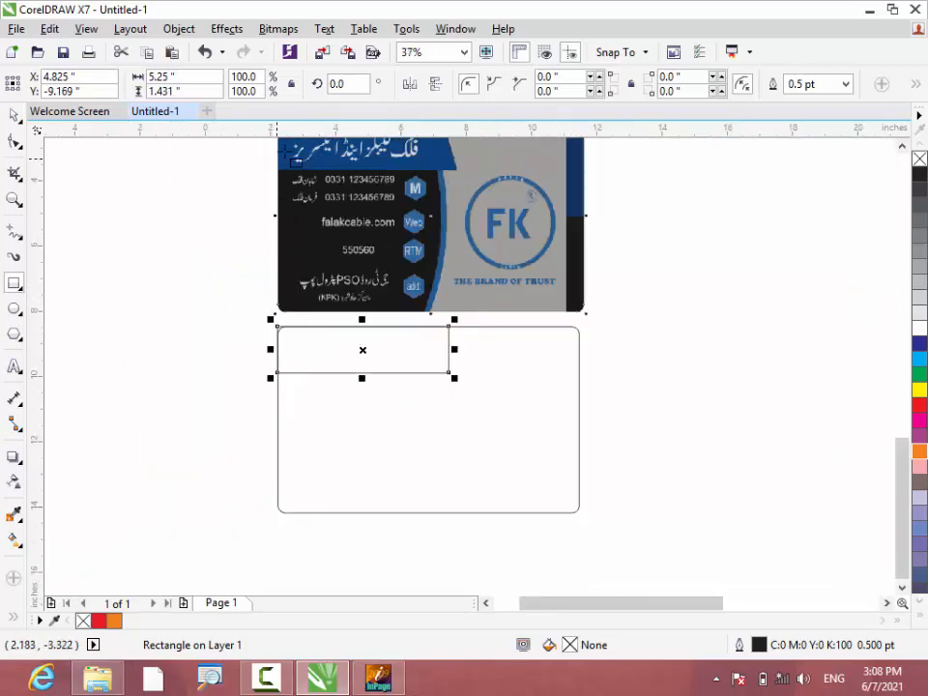
Sample the reference card's header blue (#0C417D) with the Color Eyedropper and fill the header rectangle with it.
{"action": "scroll", "coordinate": [276, 156], "scroll_direction": "up", "scroll_amount": 2}
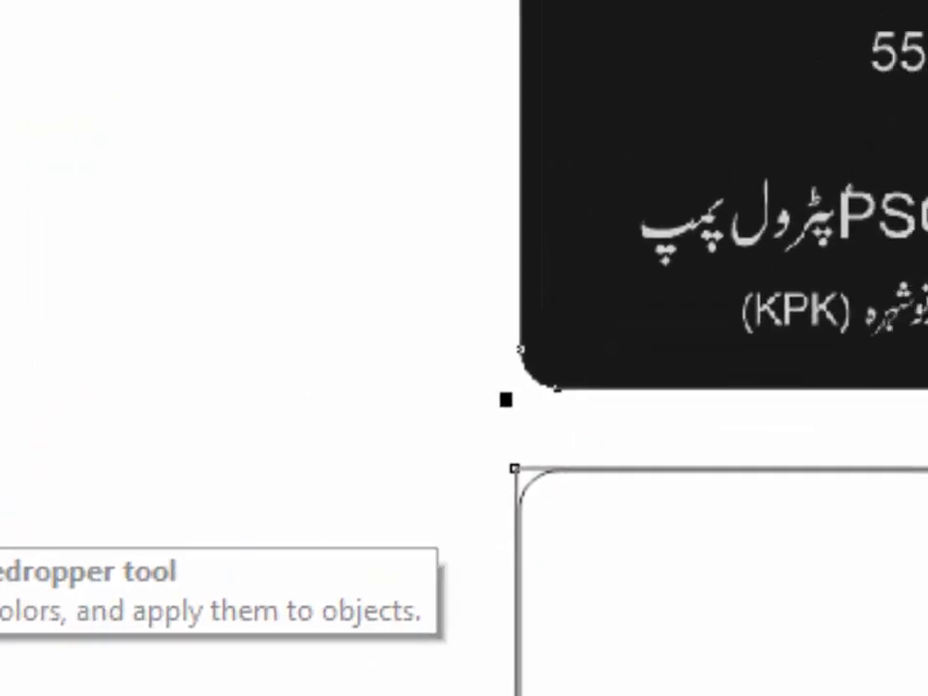
{"action": "left_click", "coordinate": [53, 206]}
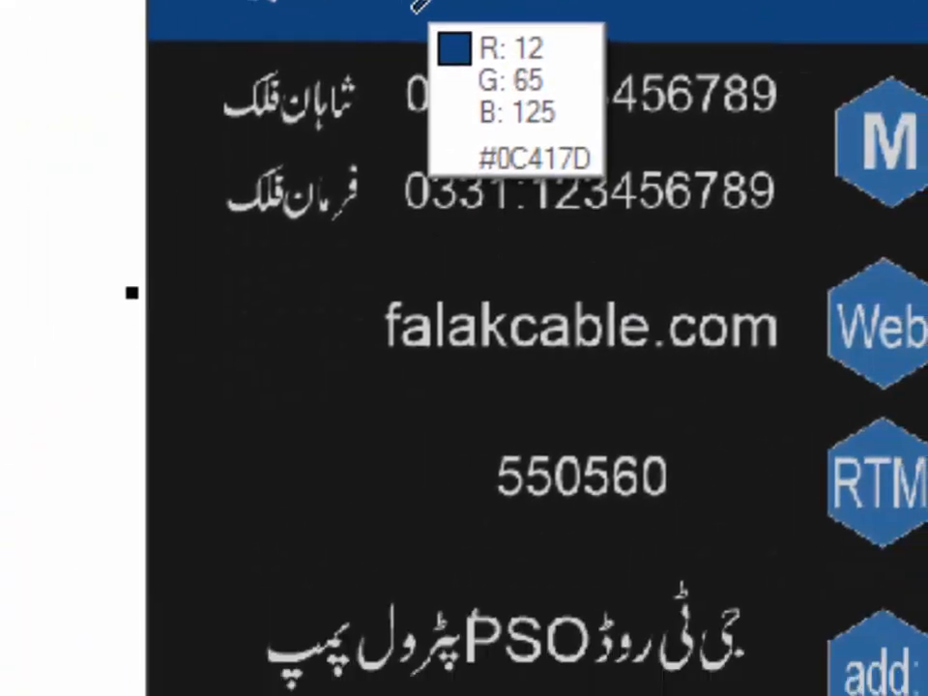
{"action": "left_click", "coordinate": [413, 10]}
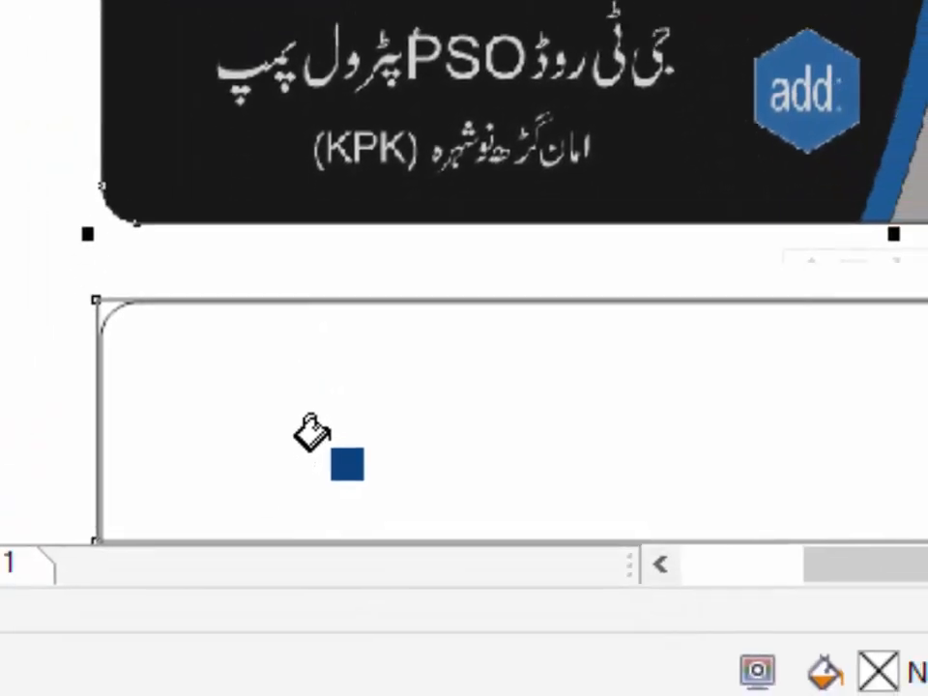
{"action": "left_click", "coordinate": [313, 433]}
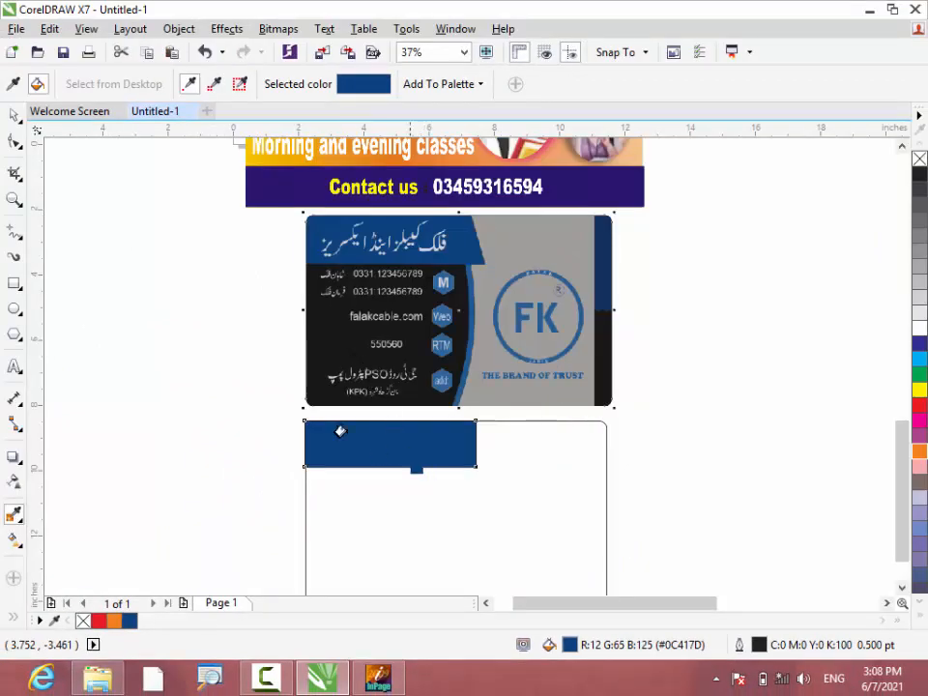
Convert the blue header rectangle to curves and move its top-right node about 0.7 inches inward to slant the right edge.
{"action": "left_click", "coordinate": [14, 142]}
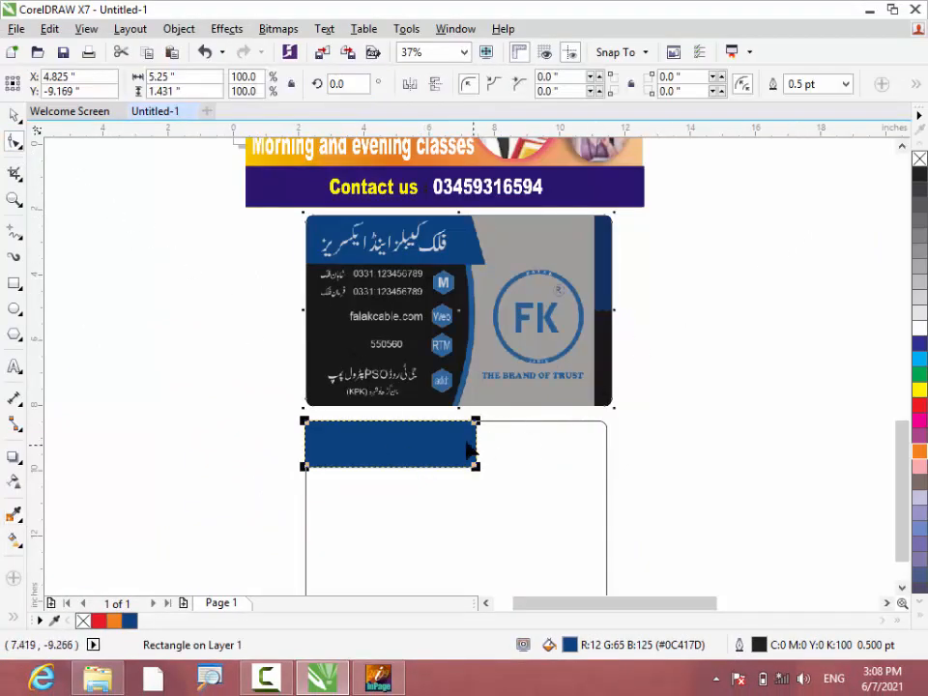
{"action": "left_click", "coordinate": [917, 86]}
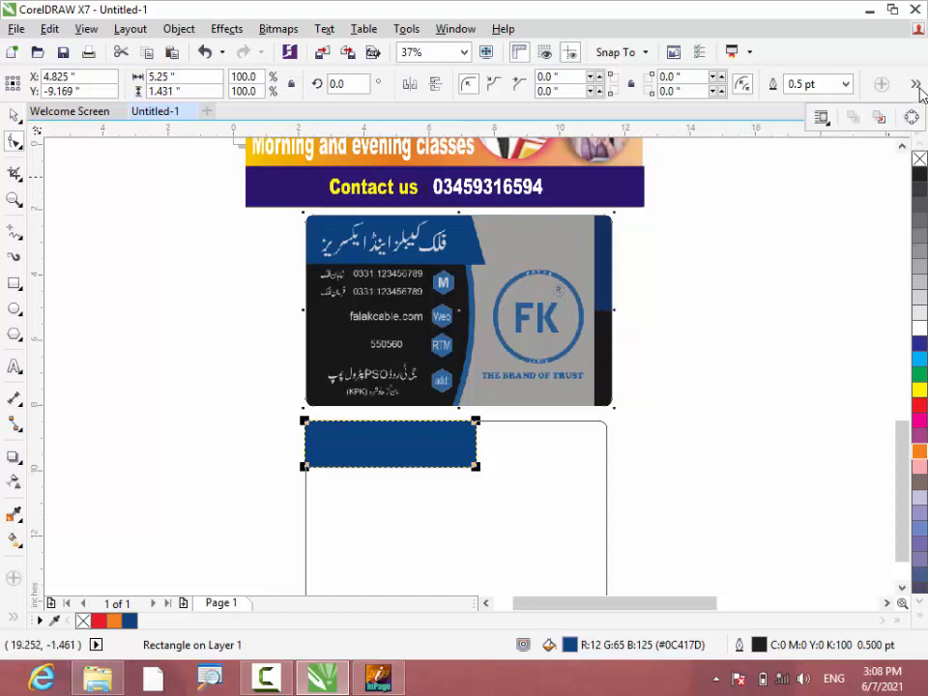
{"action": "left_click", "coordinate": [915, 121]}
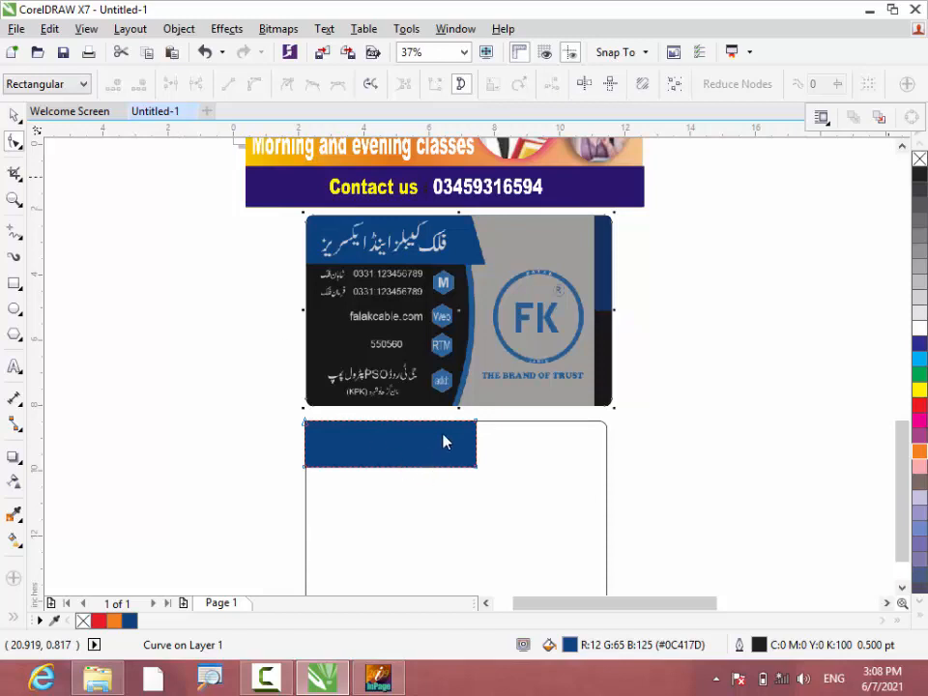
{"action": "scroll", "coordinate": [477, 423], "scroll_direction": "up", "scroll_amount": 3}
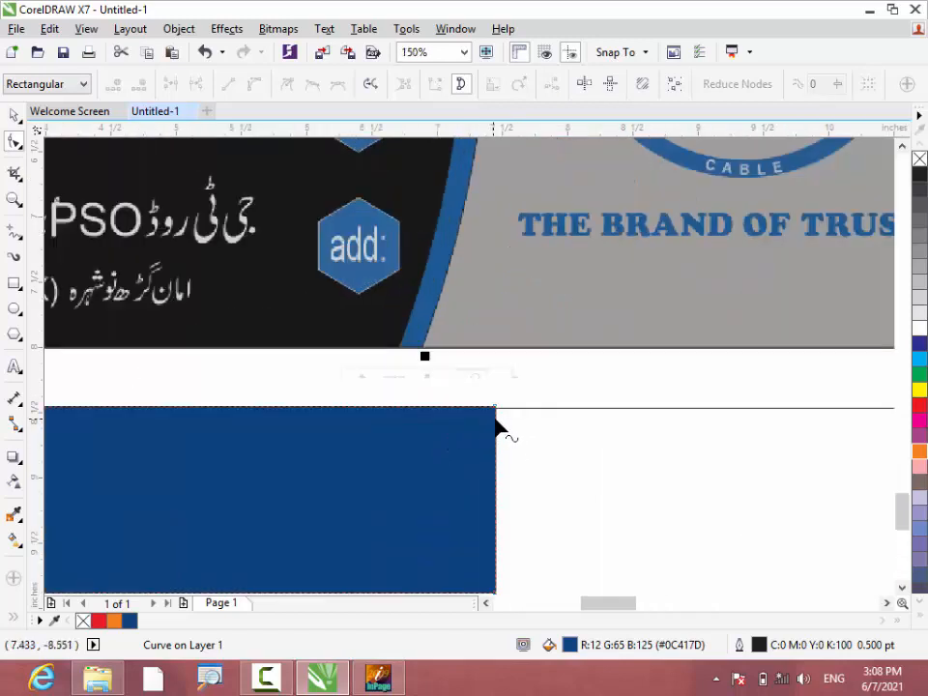
{"action": "left_click_drag", "start_coordinate": [494, 407], "coordinate": [404, 410]}
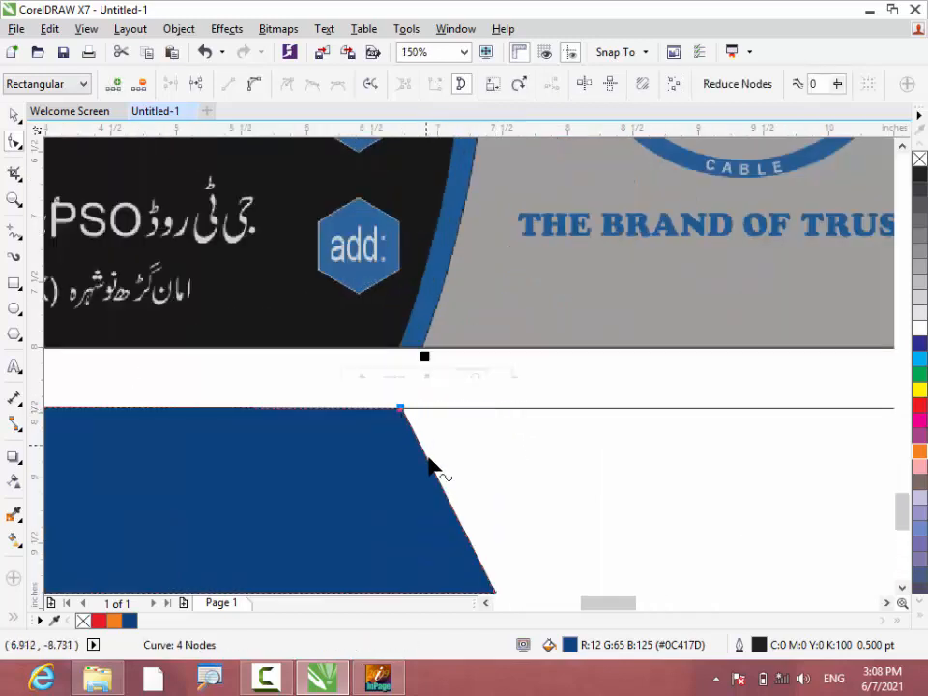
{"action": "scroll", "coordinate": [430, 464], "scroll_direction": "down", "scroll_amount": 2}
{"action": "scroll", "coordinate": [433, 488], "scroll_direction": "down", "scroll_amount": 2}
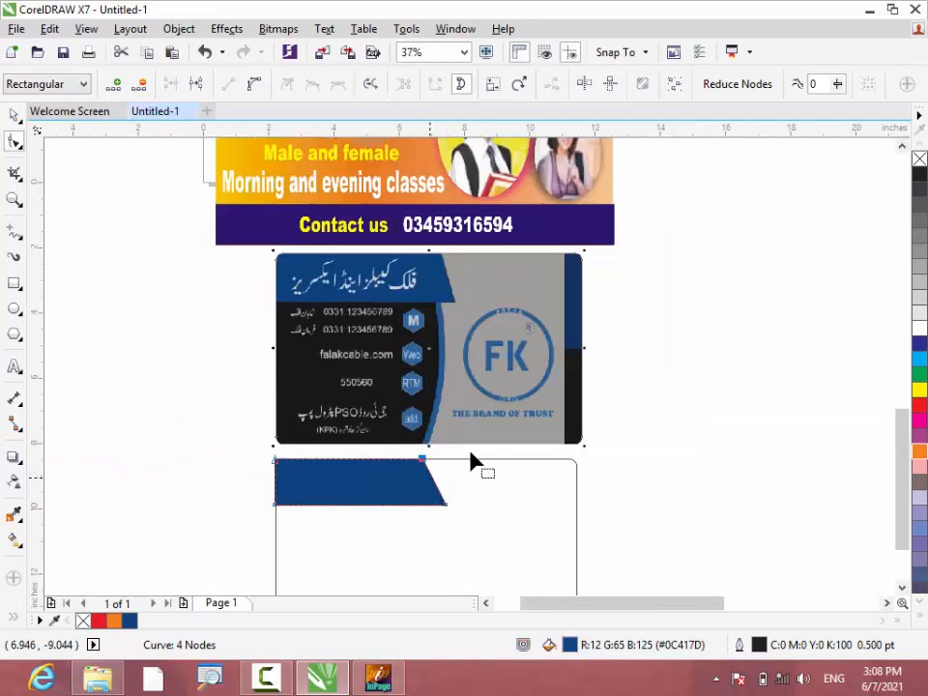
{"action": "left_click", "coordinate": [13, 117]}
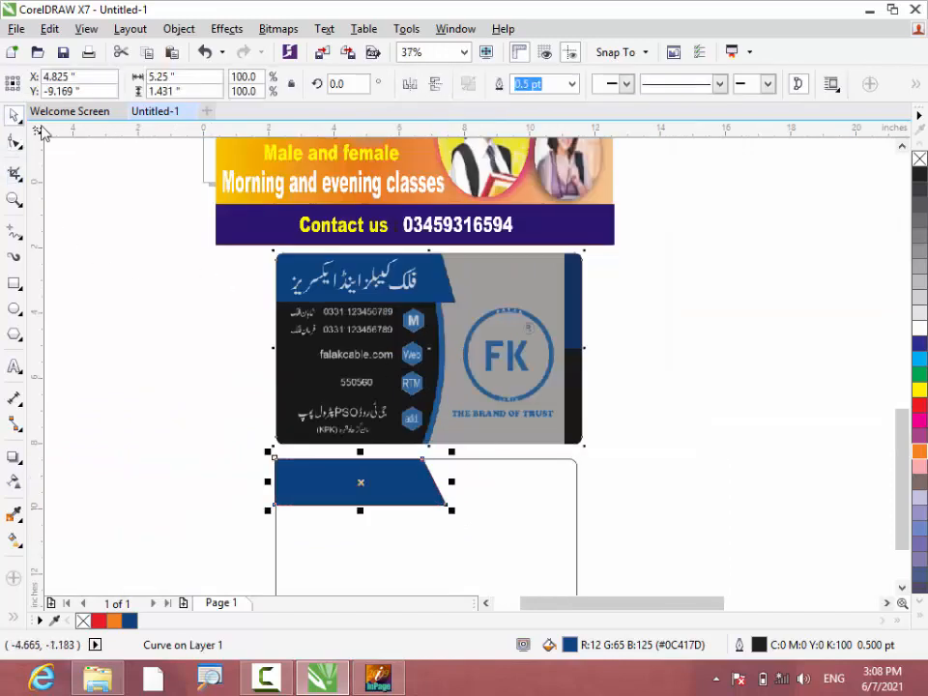
Copy the rounded card outline at 50% width, making a 4.617-inch-wide panel over the card's left half.
{"action": "scroll", "coordinate": [197, 207], "scroll_direction": "down", "scroll_amount": 2}
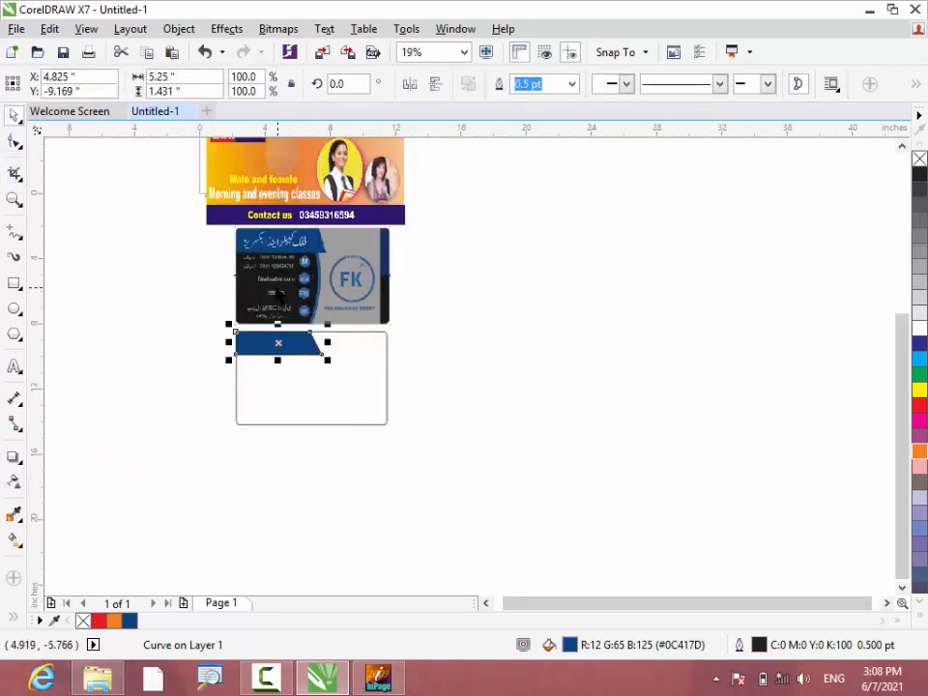
{"action": "scroll", "coordinate": [319, 309], "scroll_direction": "up", "scroll_amount": 2}
{"action": "left_click", "coordinate": [436, 422]}
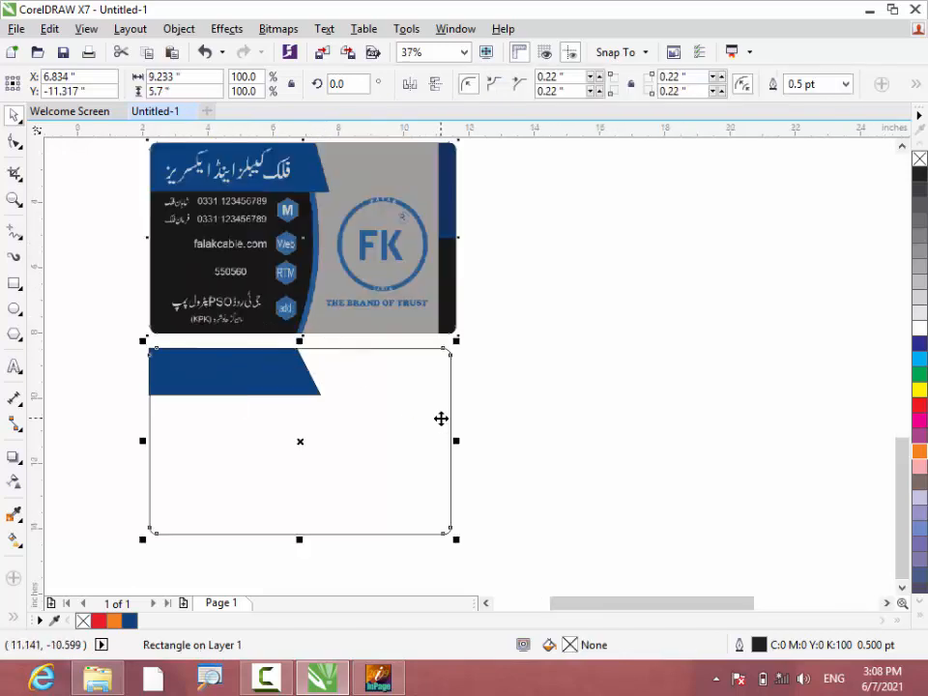
{"action": "left_click_drag", "start_coordinate": [445, 442], "coordinate": [309, 441]}
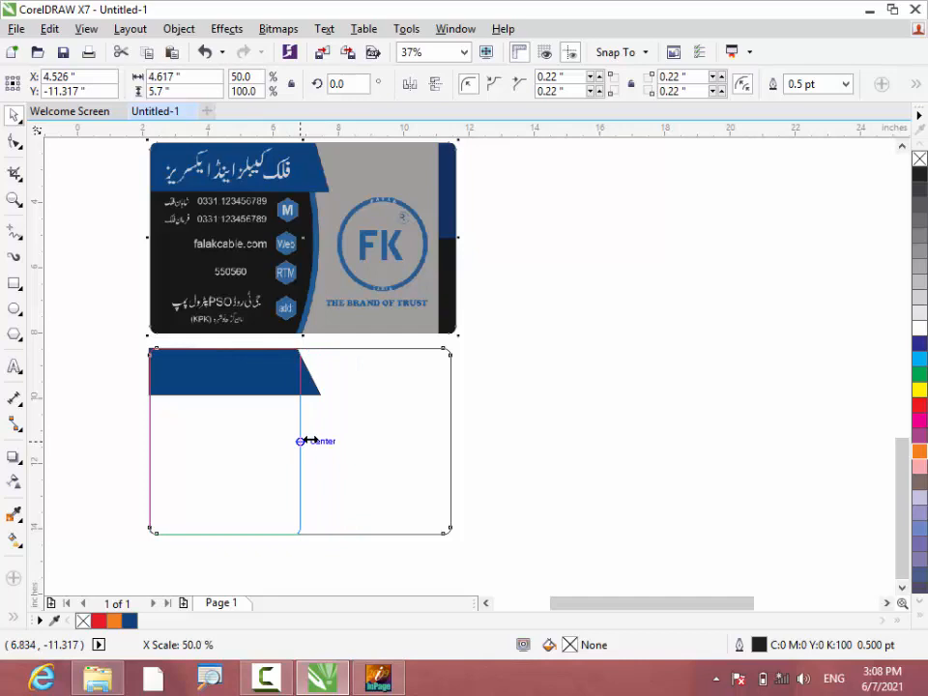
{"action": "left_click_drag", "start_coordinate": [308, 441], "coordinate": [311, 442]}
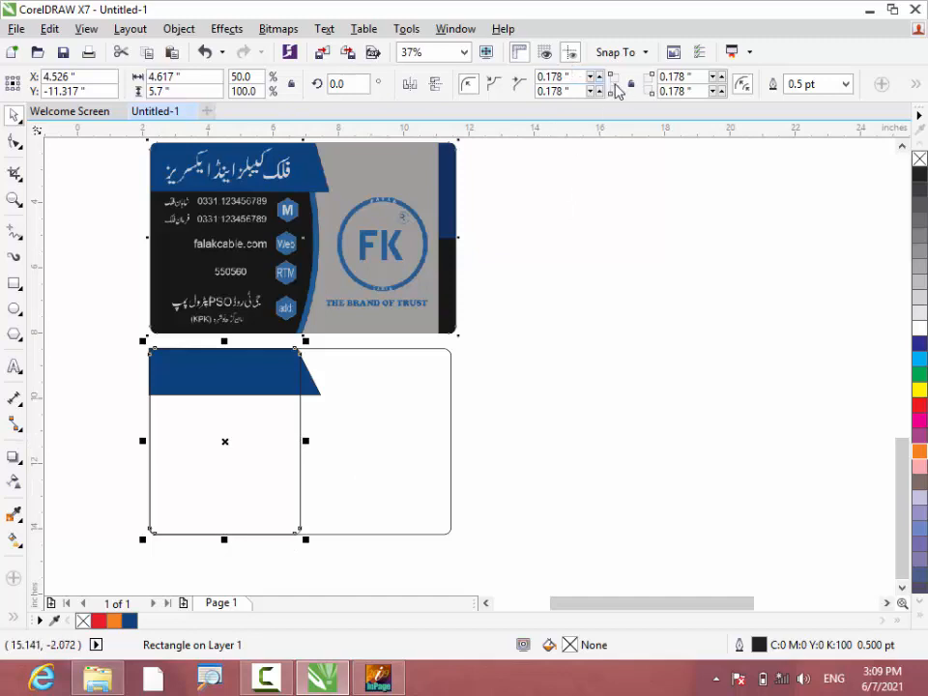
Set all corner radii of the half-width panel to 0 inches and convert it to curves.
{"action": "double_click", "coordinate": [580, 77]}
{"action": "type", "text": "0"}
{"action": "key", "text": "Return"}
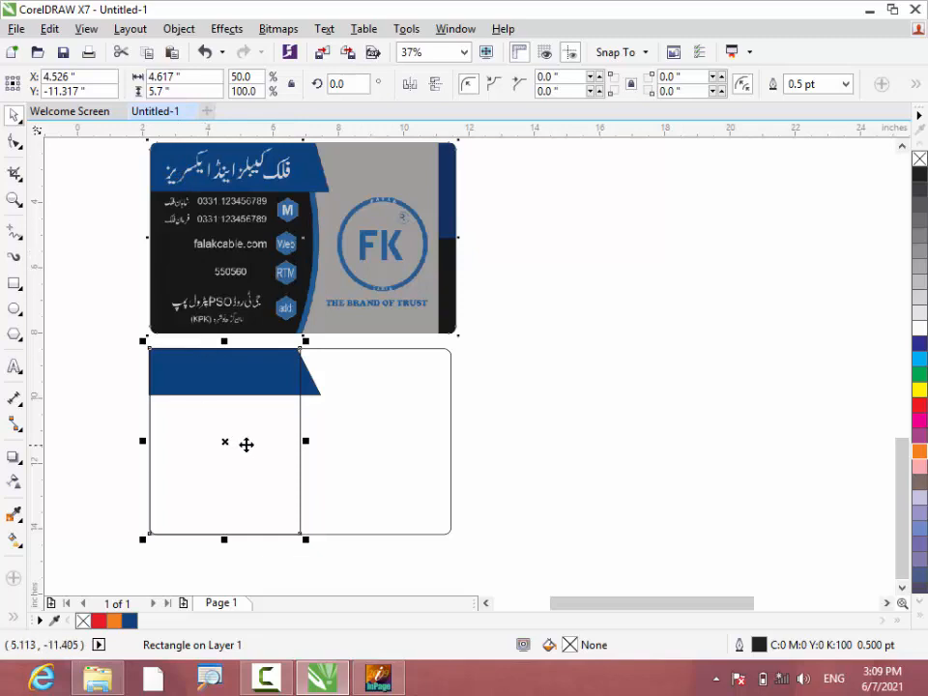
{"action": "left_click", "coordinate": [921, 85]}
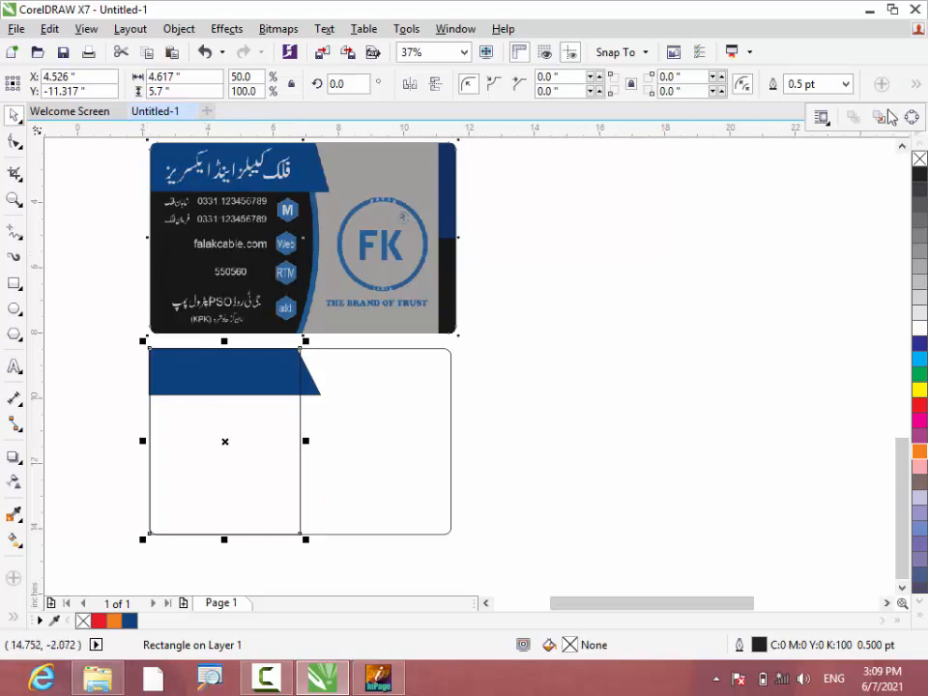
{"action": "left_click", "coordinate": [911, 119]}
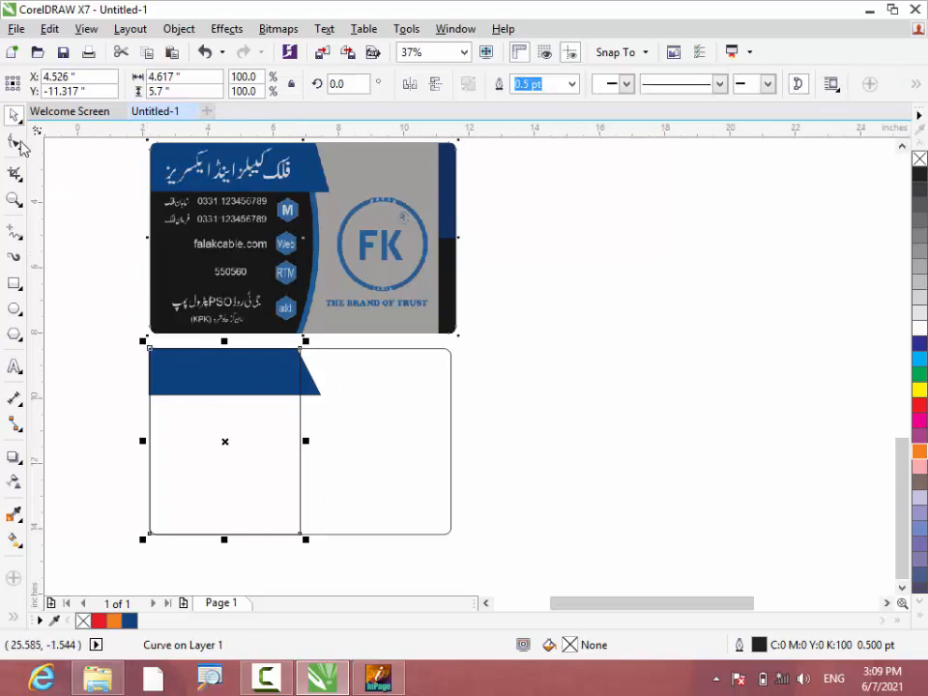
Turn the half-width panel's straight right side into a curve and bow it outward like the reference card's.
{"action": "scroll", "coordinate": [272, 436], "scroll_direction": "up", "scroll_amount": 2}
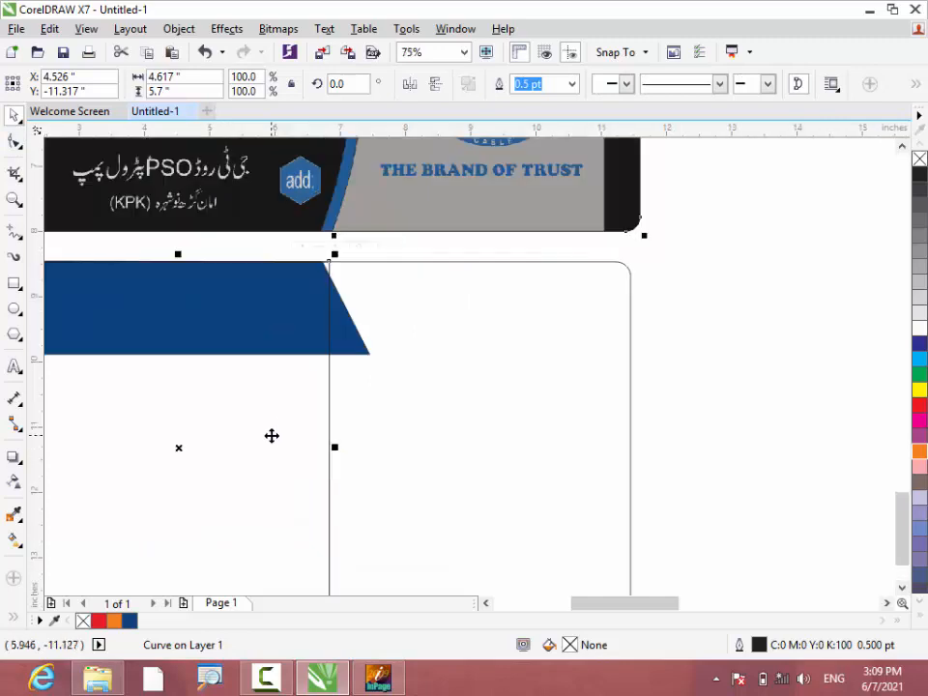
{"action": "left_click", "coordinate": [14, 143]}
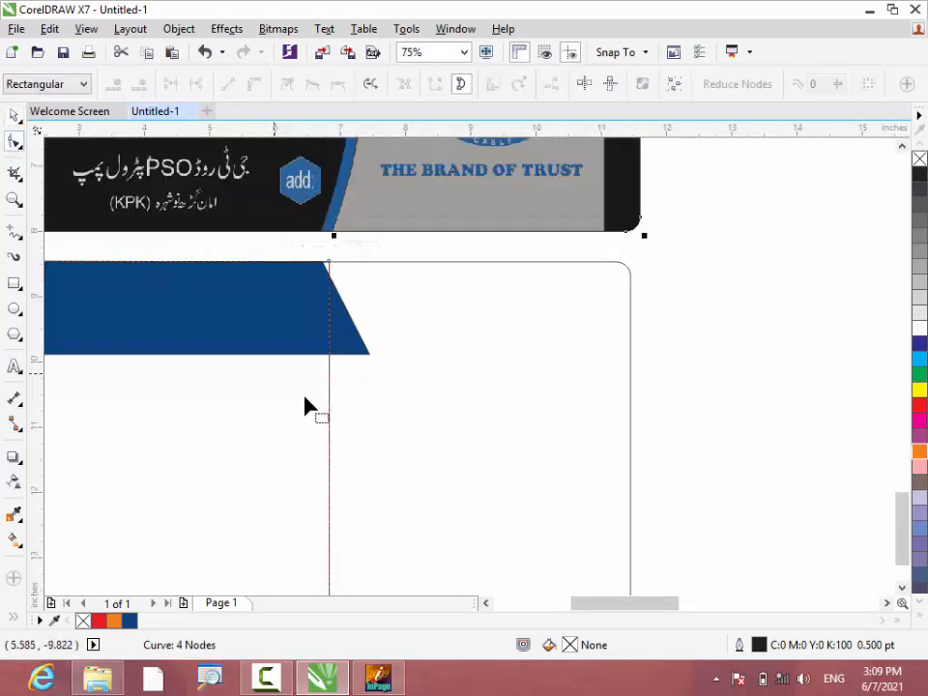
{"action": "left_click", "coordinate": [328, 472]}
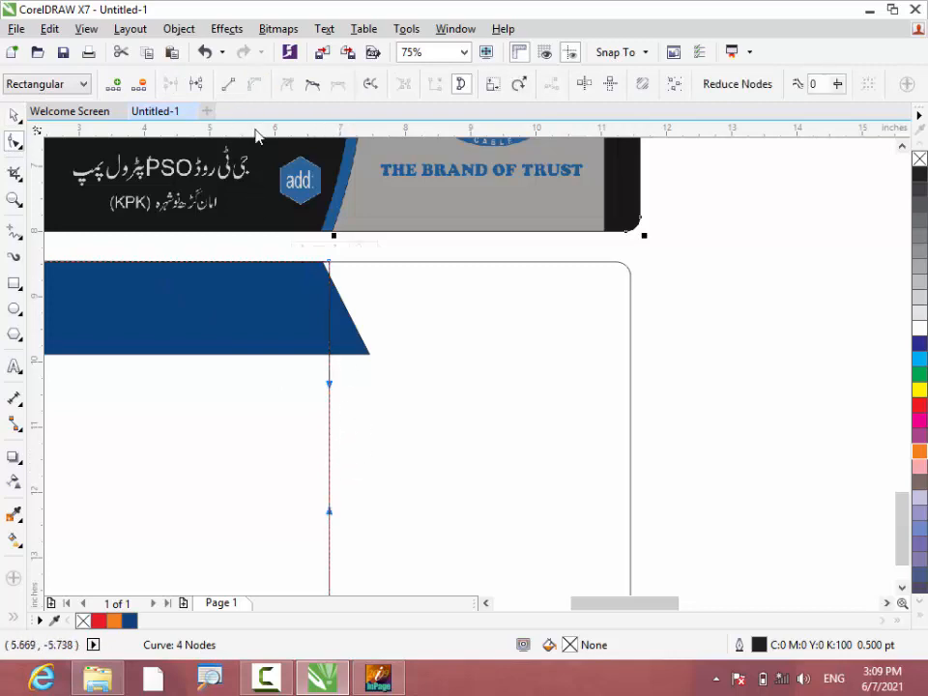
{"action": "scroll", "coordinate": [259, 139], "scroll_direction": "down", "scroll_amount": 1}
{"action": "left_click_drag", "start_coordinate": [292, 310], "coordinate": [302, 311]}
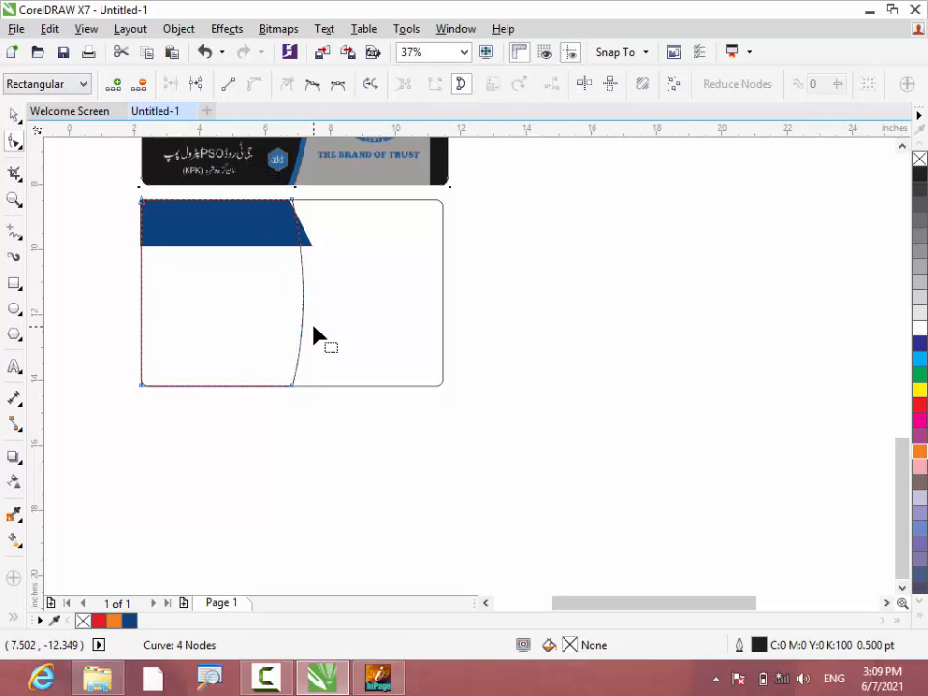
{"action": "scroll", "coordinate": [263, 190], "scroll_direction": "up", "scroll_amount": 1}
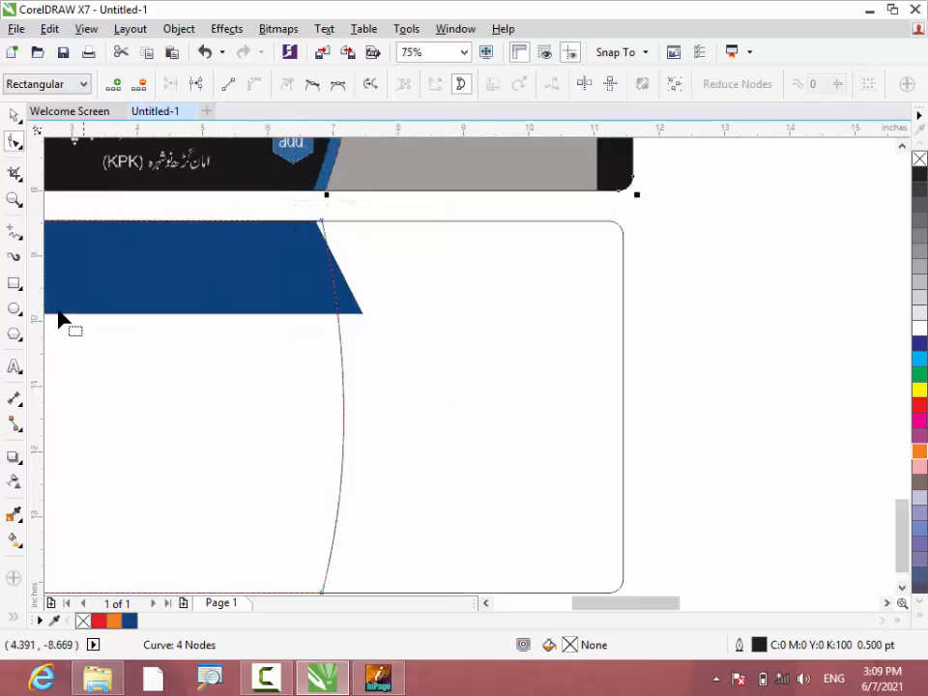
Sample the reference card's near-black (#171717) with the Color Eyedropper and fill the curved panel with it.
{"action": "left_click", "coordinate": [13, 514]}
{"action": "left_click", "coordinate": [232, 172]}
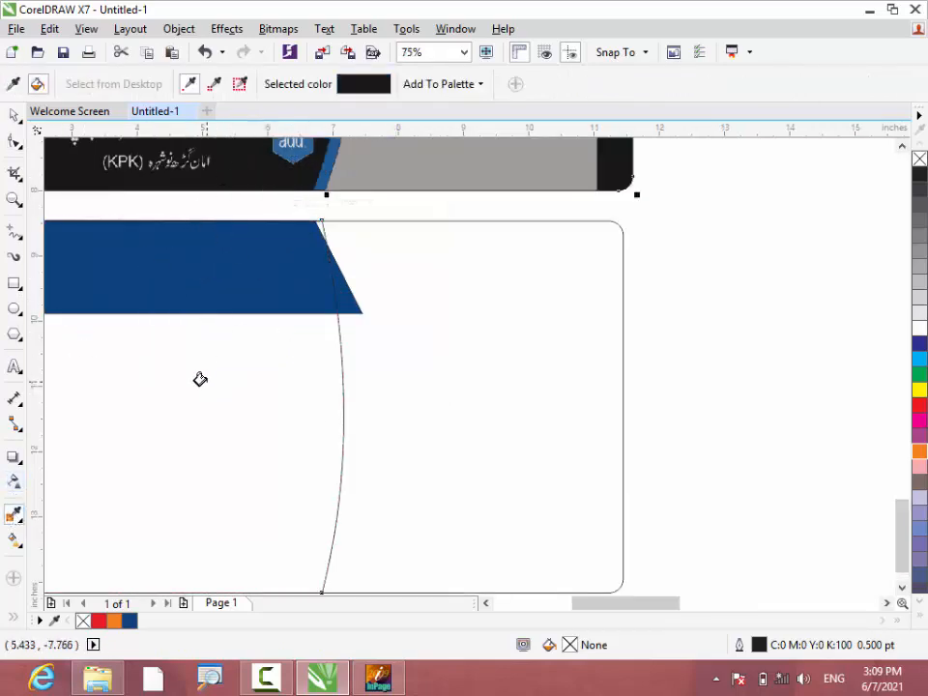
{"action": "left_click", "coordinate": [200, 379]}
{"action": "scroll", "coordinate": [301, 391], "scroll_direction": "down", "scroll_amount": 1}
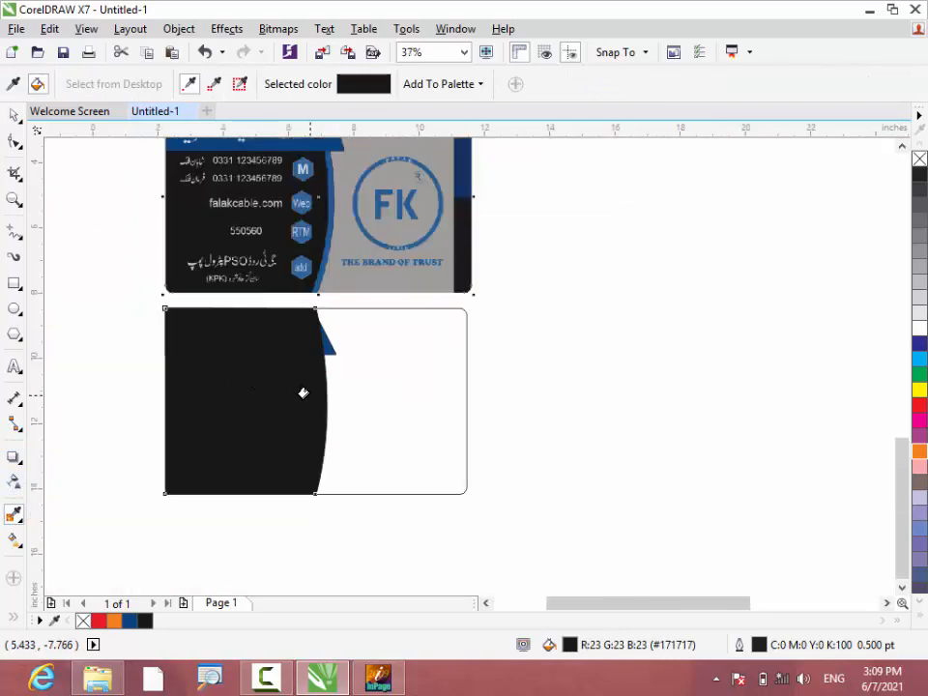
Send the near-black curved panel back one level so it sits behind the blue header.
{"action": "left_click", "coordinate": [16, 117]}
{"action": "left_click", "coordinate": [306, 341]}
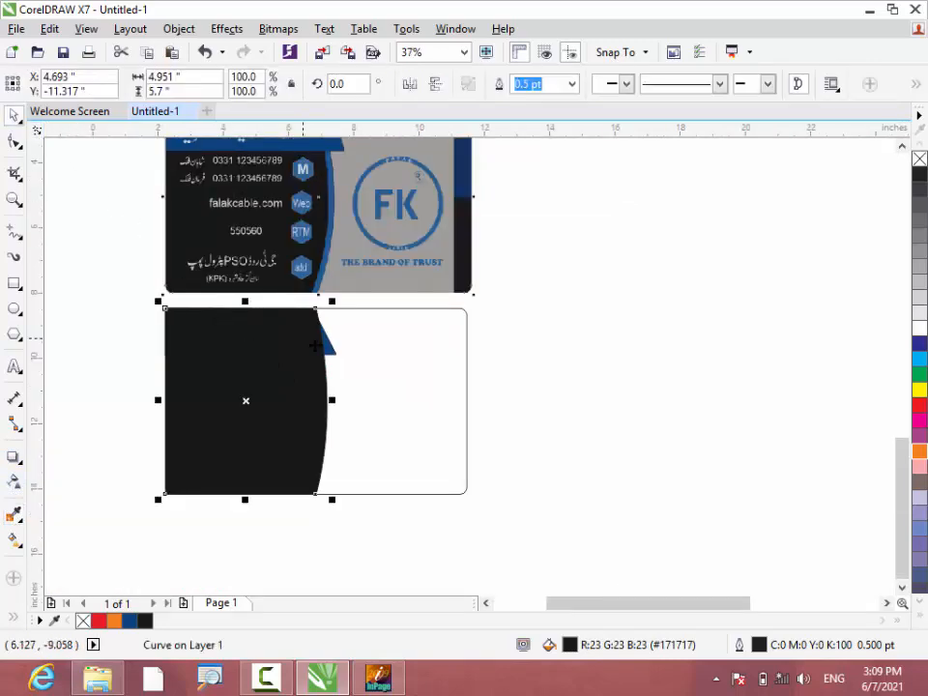
{"action": "left_click", "coordinate": [332, 358]}
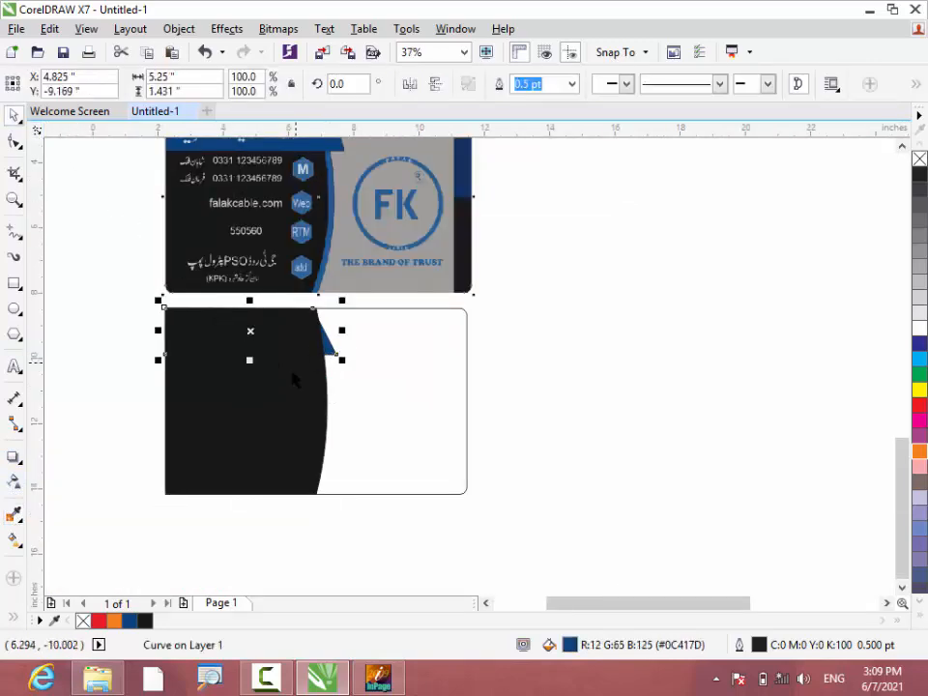
{"action": "left_click", "coordinate": [295, 422]}
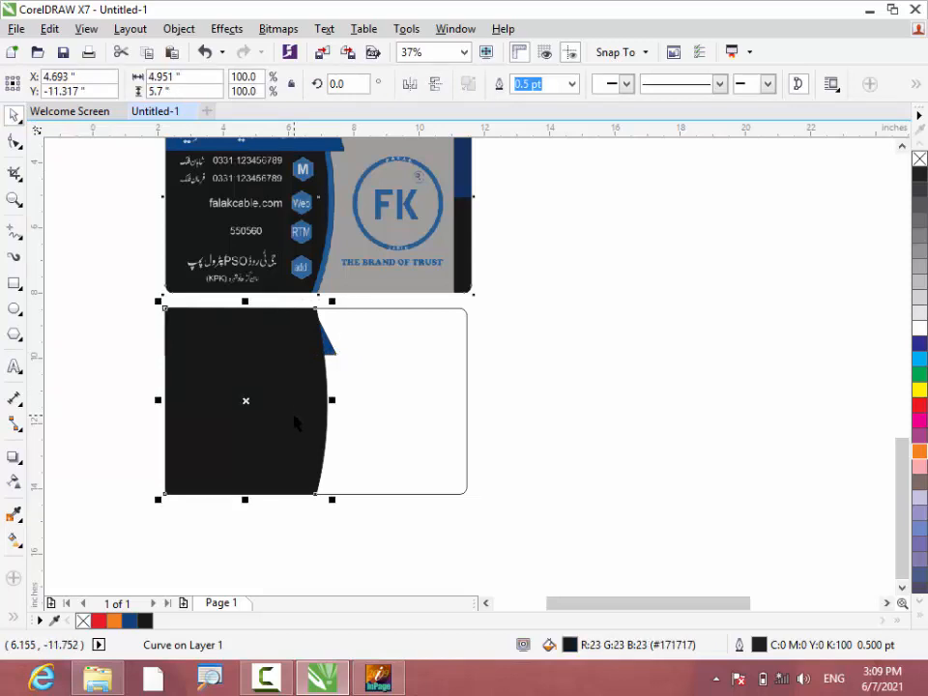
{"action": "key", "text": "ctrl+Page_Down"}
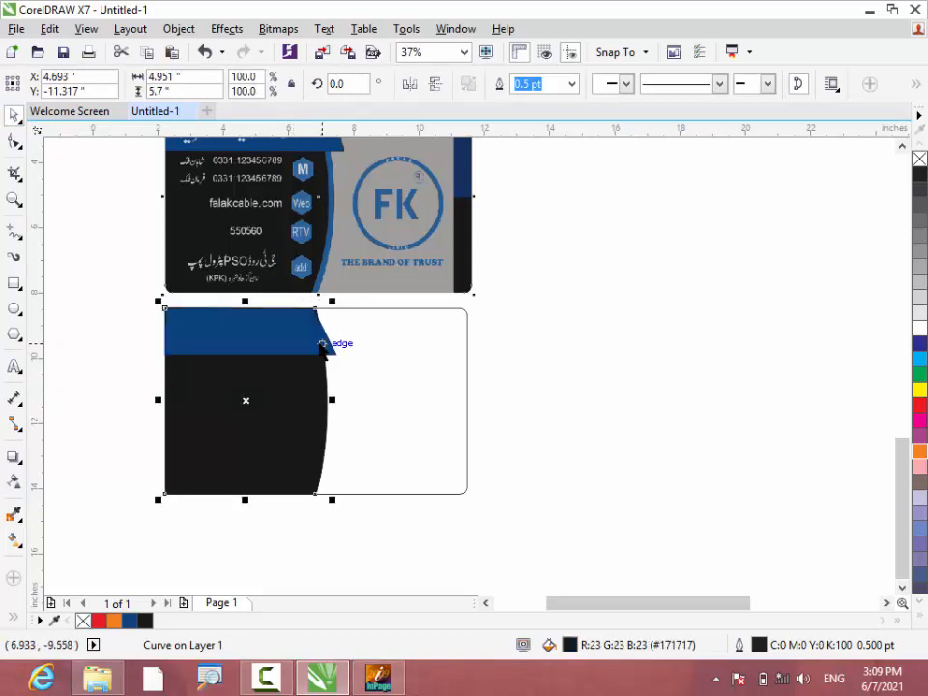
Shift the blue header right to meet the dark panel's top-right corner, and stretch it leftward to 5.339 inches wide.
{"action": "scroll", "coordinate": [322, 345], "scroll_direction": "up", "scroll_amount": 2}
{"action": "scroll", "coordinate": [307, 281], "scroll_direction": "up", "scroll_amount": 4}
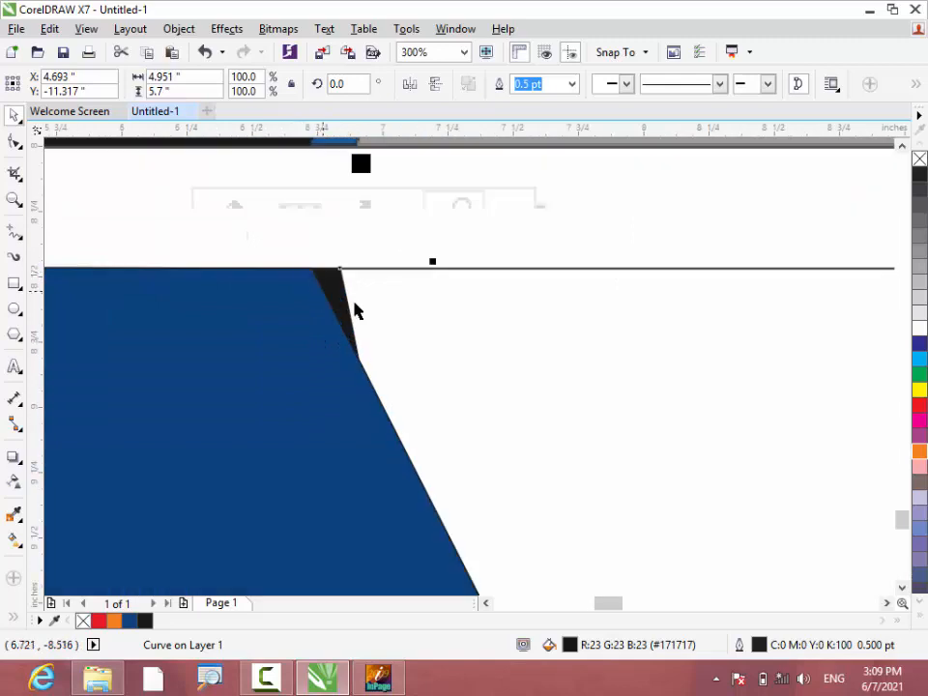
{"action": "left_click", "coordinate": [320, 319]}
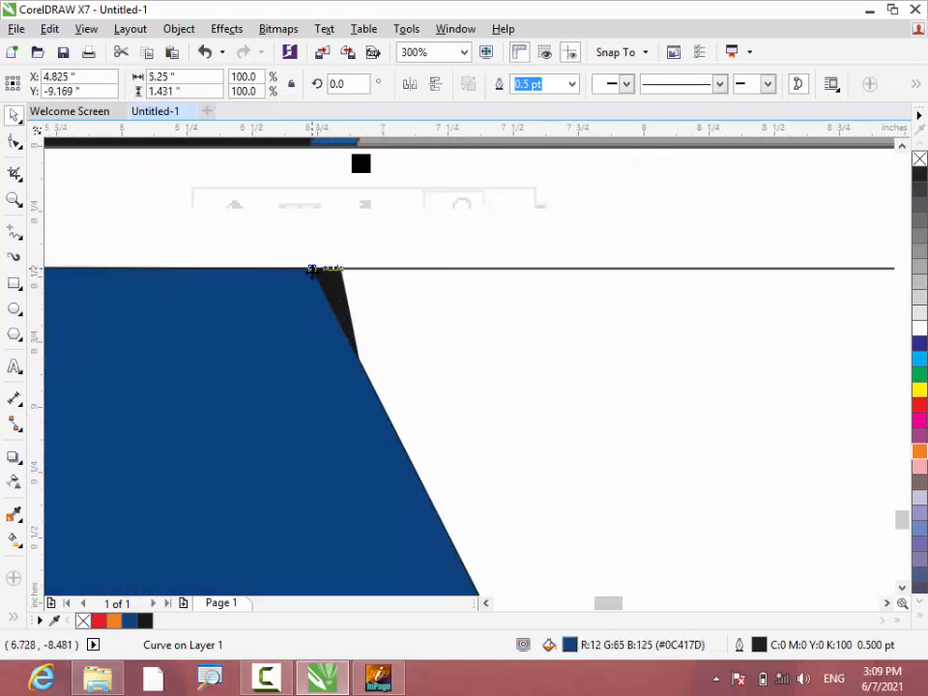
{"action": "left_click_drag", "start_coordinate": [317, 271], "coordinate": [342, 271]}
{"action": "scroll", "coordinate": [402, 310], "scroll_direction": "down", "scroll_amount": 4}
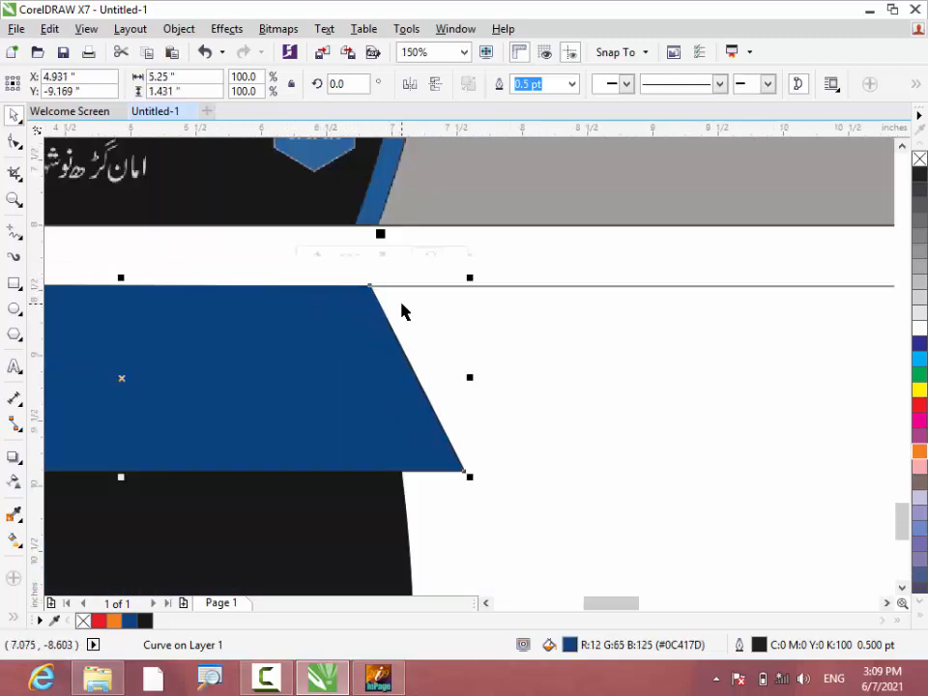
{"action": "left_click_drag", "start_coordinate": [81, 339], "coordinate": [78, 340]}
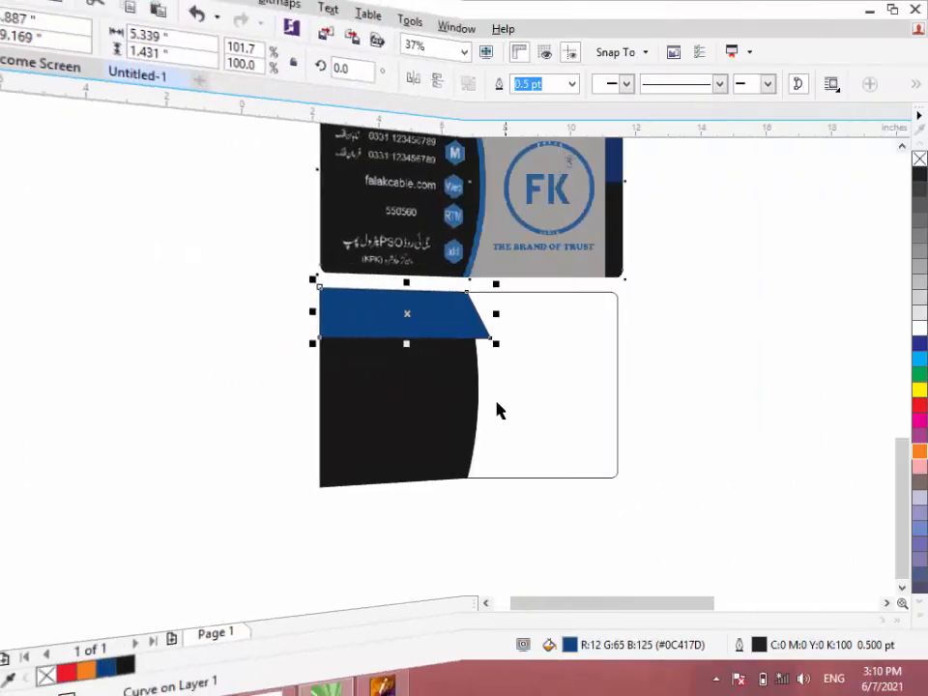
Create a front copy of the near-black panel stretched rightward to 5.26 inches wide, and fill it cyan (C:100 M:0 Y:0 K:0).
{"action": "scroll", "coordinate": [500, 255], "scroll_direction": "up", "scroll_amount": 6}
{"action": "scroll", "coordinate": [515, 266], "scroll_direction": "down", "scroll_amount": 4}
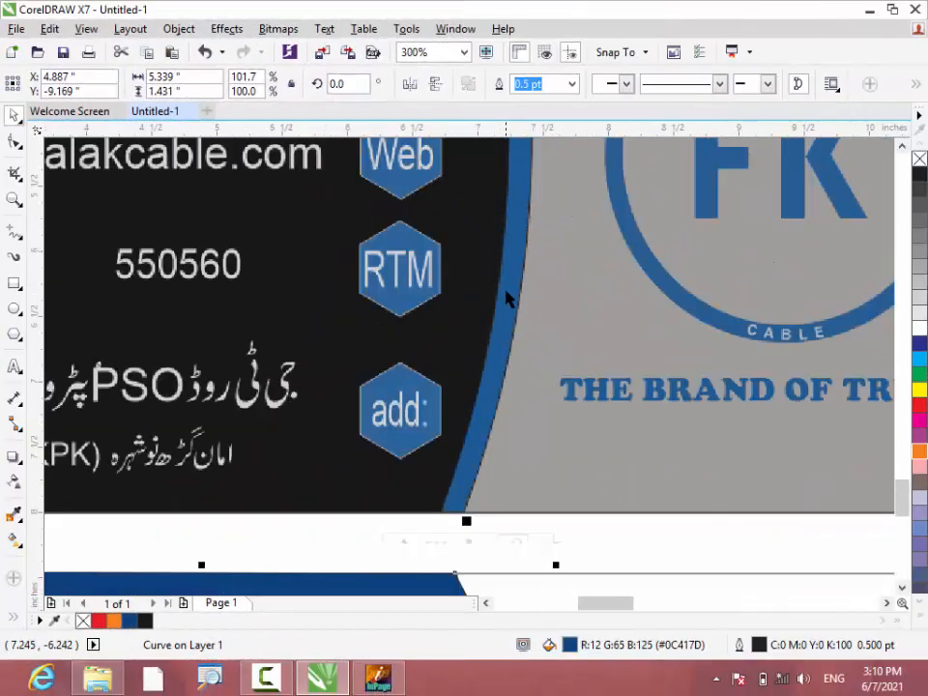
{"action": "left_click", "coordinate": [433, 503]}
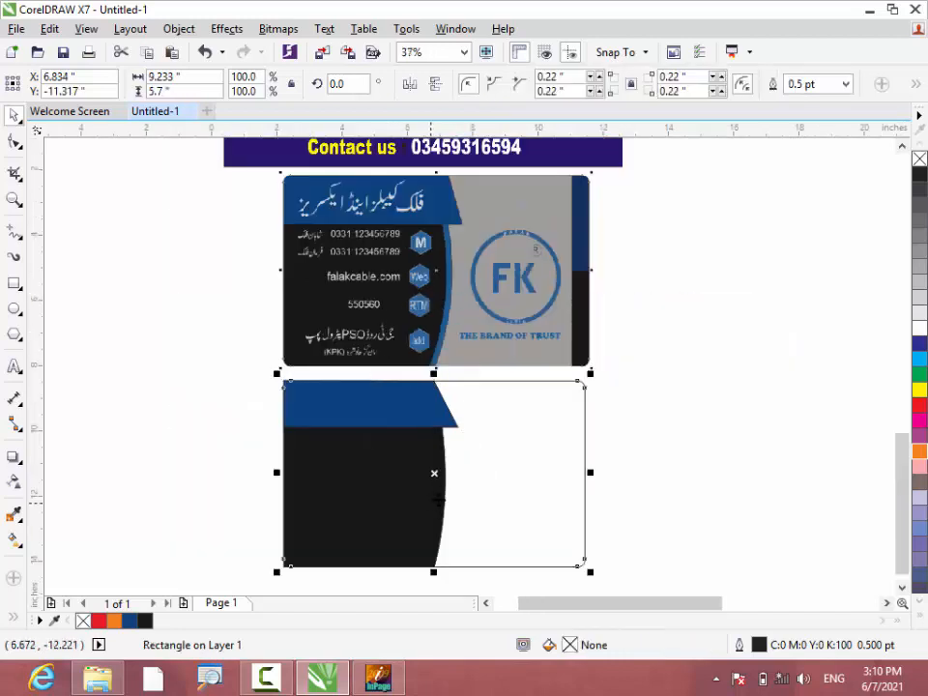
{"action": "key", "text": "Escape"}
{"action": "left_click", "coordinate": [445, 493]}
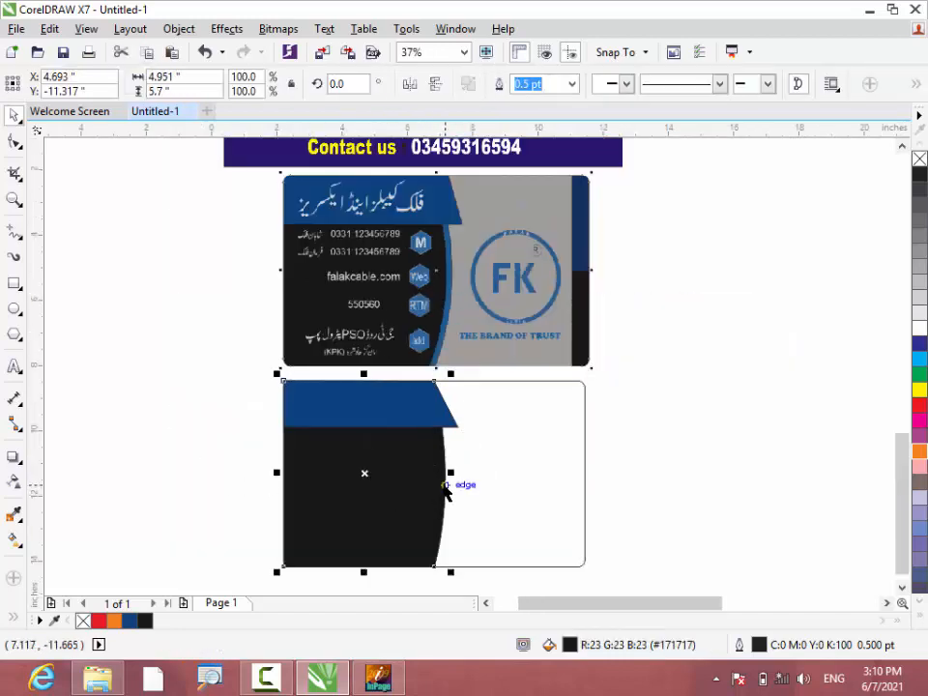
{"action": "left_click_drag", "start_coordinate": [450, 475], "coordinate": [452, 475]}
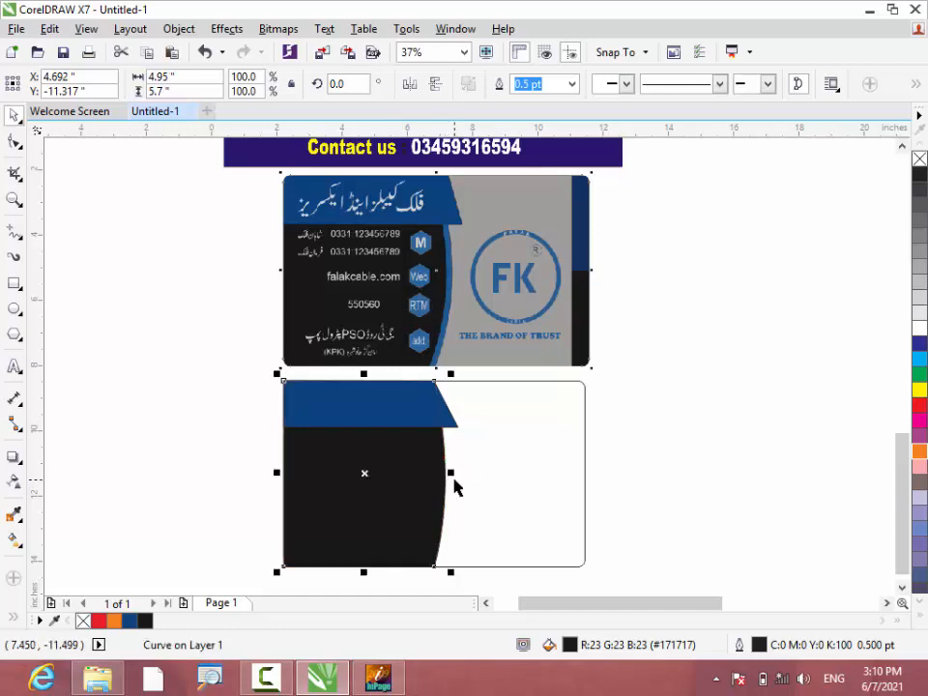
{"action": "key", "text": "shift+Page_Up"}
{"action": "left_click_drag", "start_coordinate": [450, 473], "coordinate": [461, 472]}
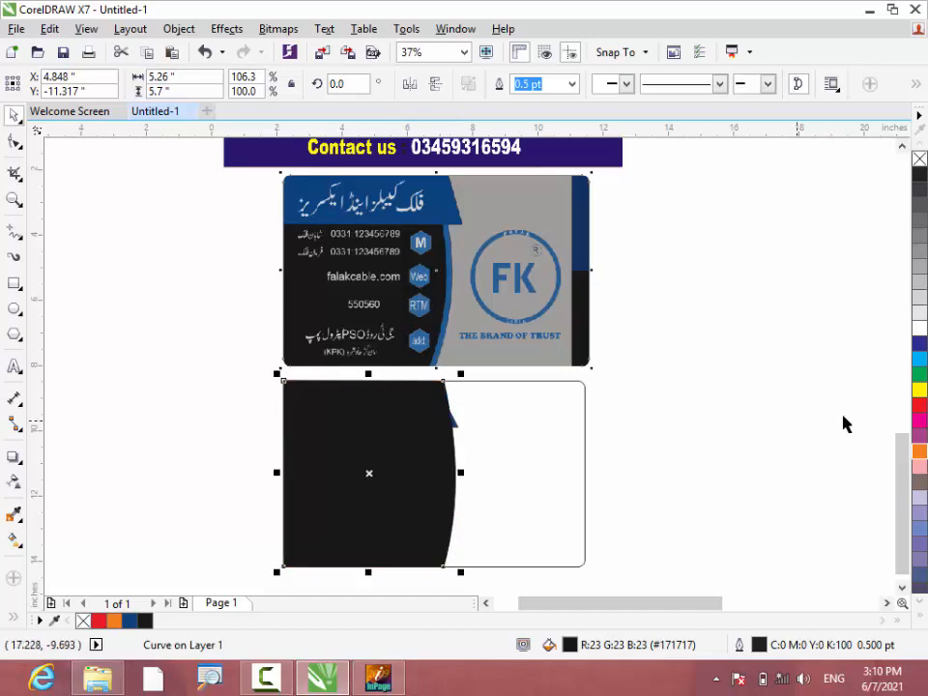
{"action": "left_click", "coordinate": [920, 359]}
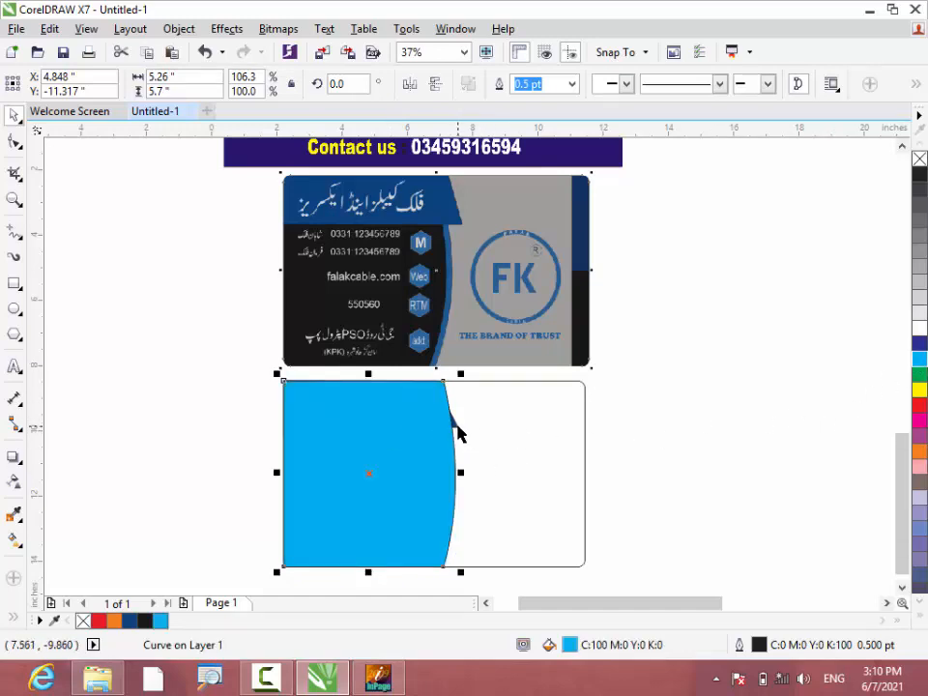
Send the cyan panel copy behind the near-black panel and the blue header, leaving only a curved stripe exposed.
{"action": "key", "text": "ctrl+Page_Down"}
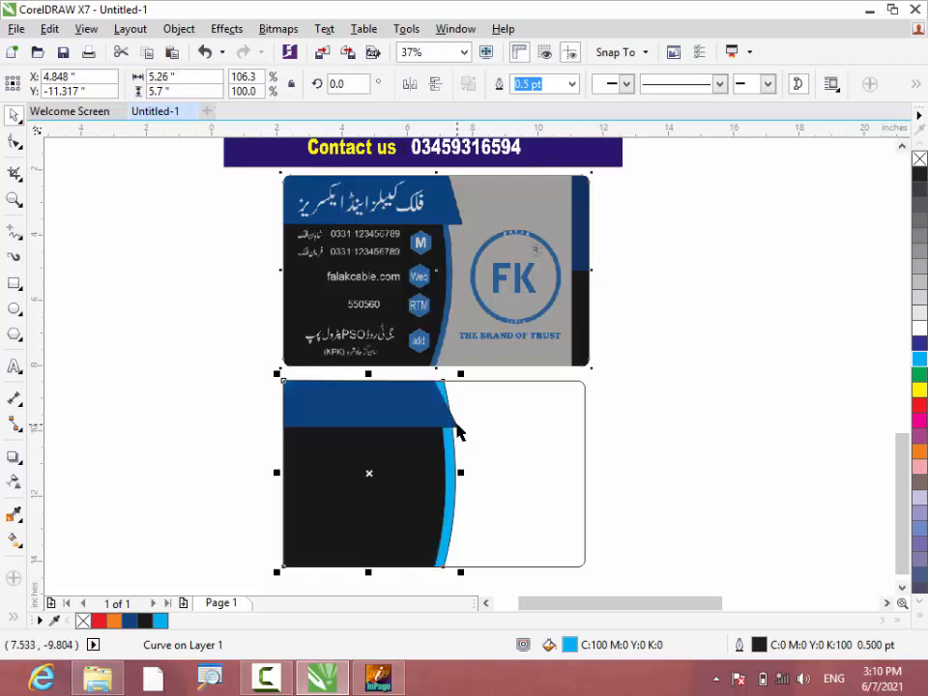
{"action": "scroll", "coordinate": [435, 387], "scroll_direction": "up", "scroll_amount": 2}
{"action": "scroll", "coordinate": [433, 404], "scroll_direction": "down", "scroll_amount": 2}
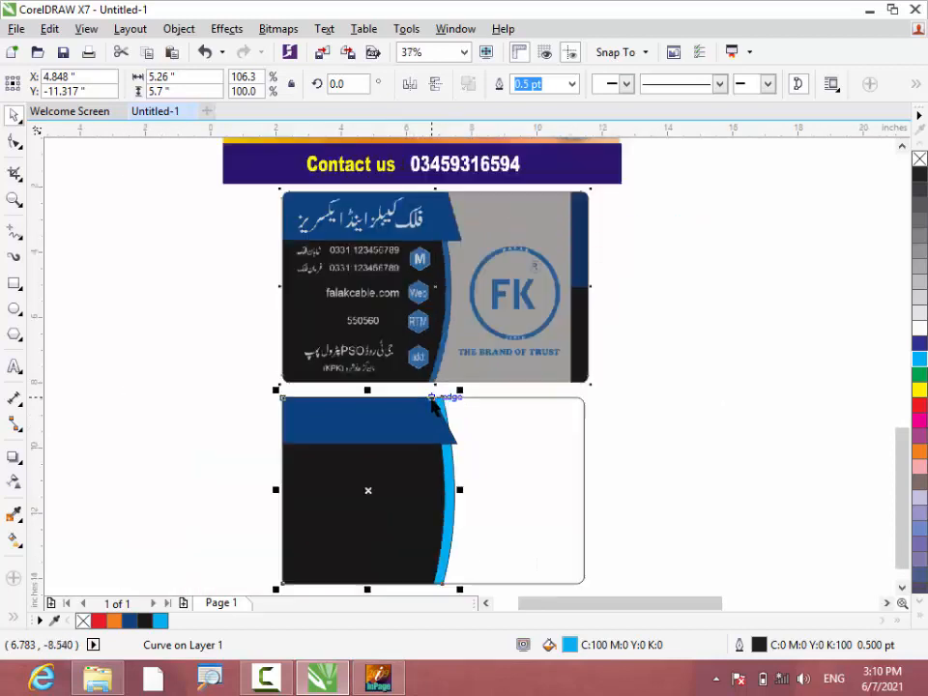
Stretch the blue header rightward so its slanted tip extends past the curved stripe, and recolor the cyan stripe with the header's blue.
{"action": "scroll", "coordinate": [429, 405], "scroll_direction": "up", "scroll_amount": 2}
{"action": "left_click", "coordinate": [438, 448]}
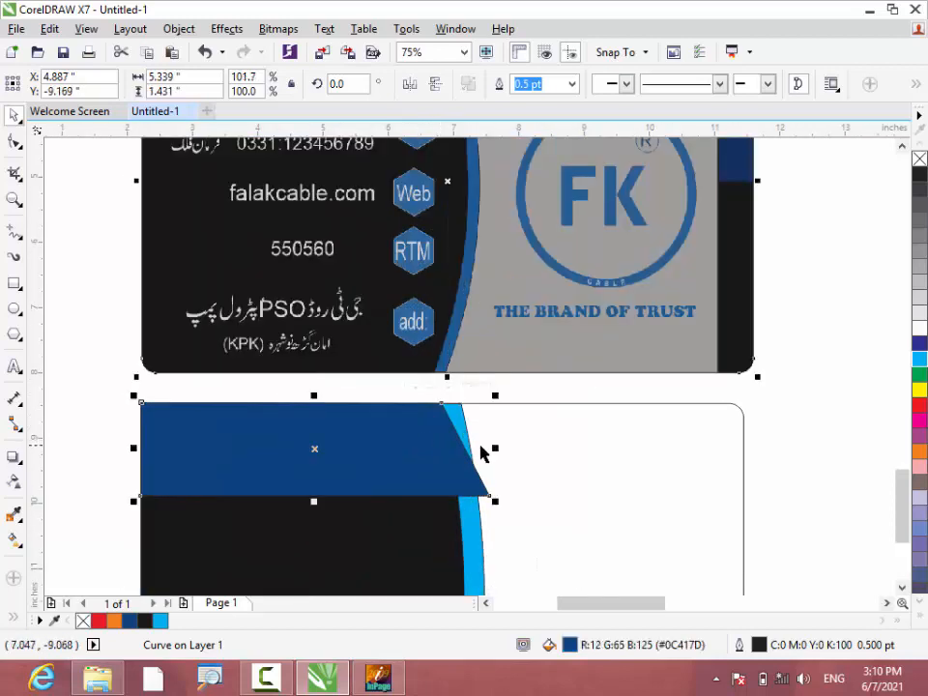
{"action": "left_click_drag", "start_coordinate": [494, 445], "coordinate": [515, 445]}
{"action": "scroll", "coordinate": [456, 436], "scroll_direction": "down", "scroll_amount": 2}
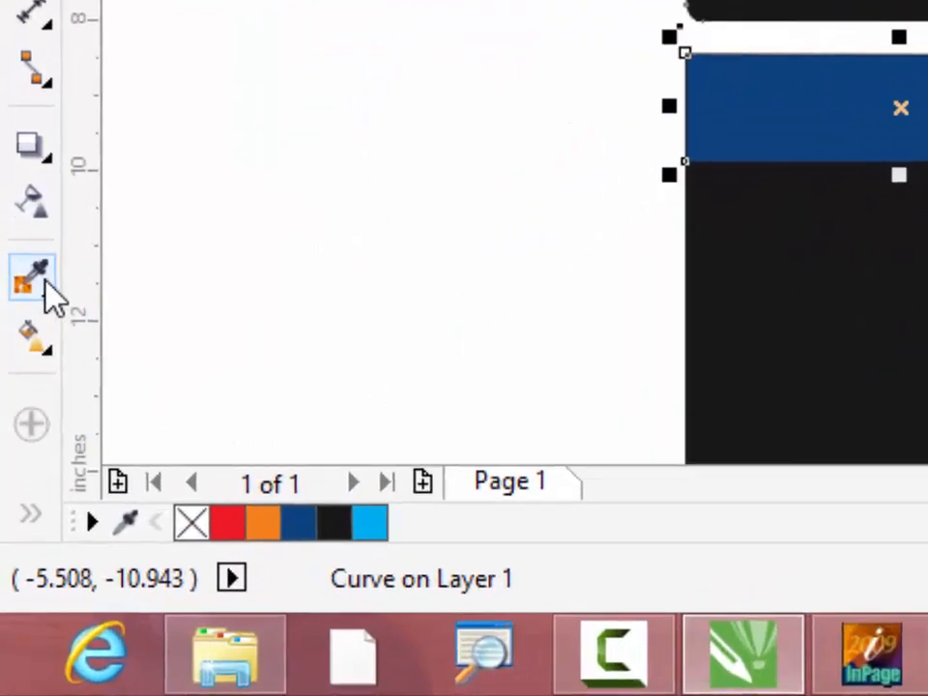
{"action": "left_click", "coordinate": [15, 515]}
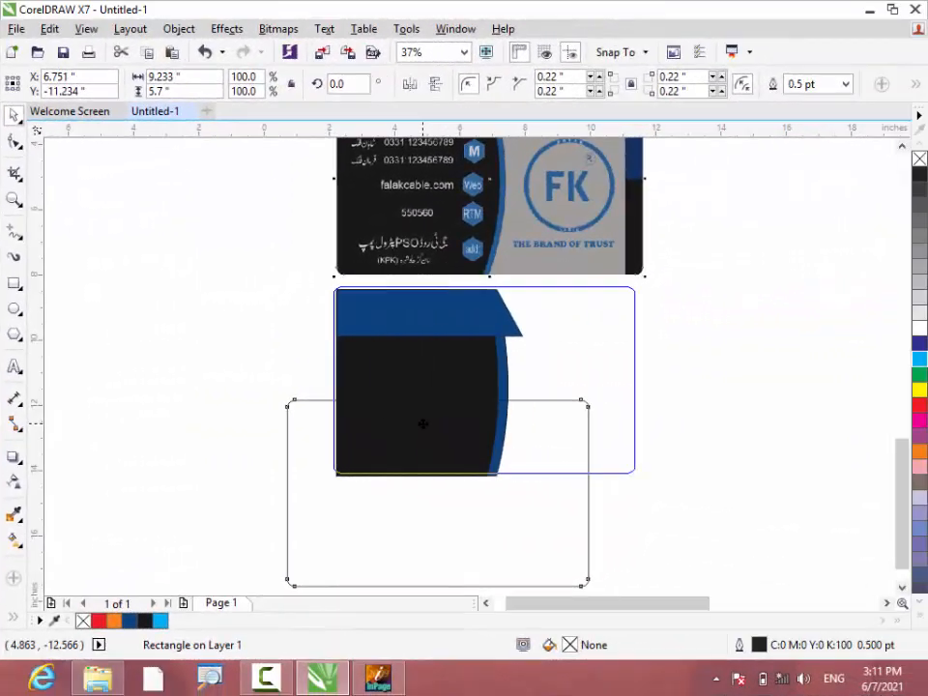
Place the card's rounded rectangle around the blue and black artwork and reduce its height to 5.617 inches.
{"action": "left_click_drag", "start_coordinate": [423, 424], "coordinate": [420, 428]}
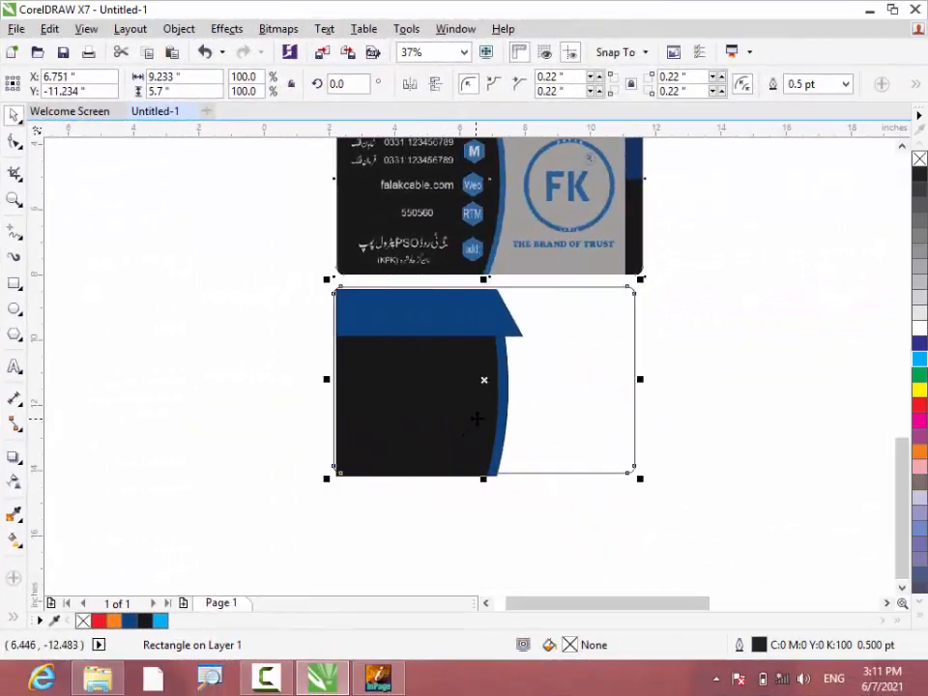
{"action": "scroll", "coordinate": [439, 421], "scroll_direction": "down", "scroll_amount": 2}
{"action": "scroll", "coordinate": [439, 333], "scroll_direction": "up", "scroll_amount": 6}
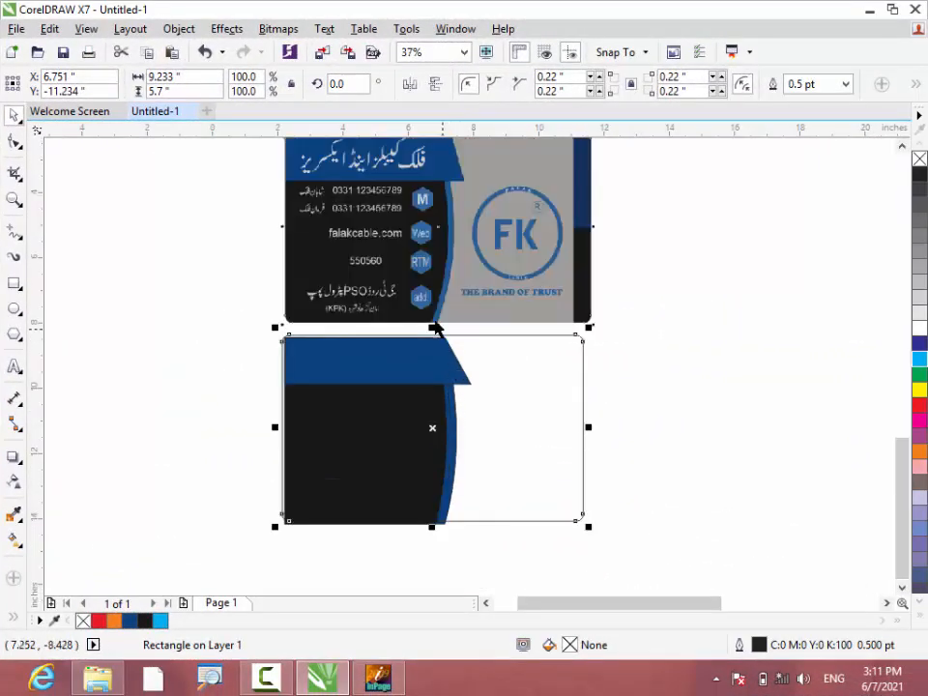
{"action": "left_click_drag", "start_coordinate": [426, 369], "coordinate": [423, 377]}
{"action": "scroll", "coordinate": [423, 375], "scroll_direction": "down", "scroll_amount": 4}
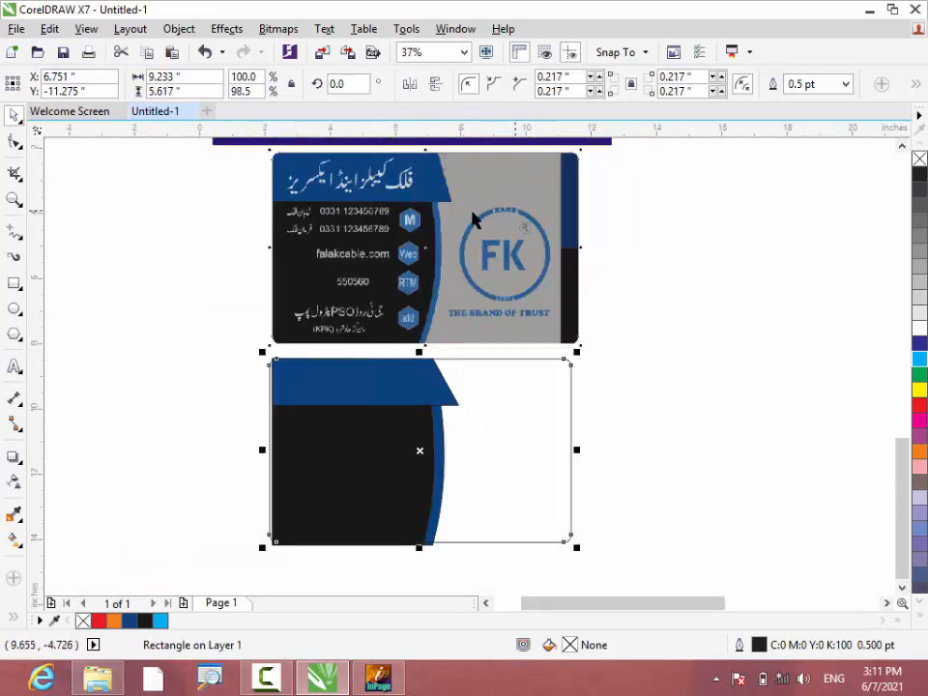
Fill the card's rounded rectangle with light gray (C:0 M:0 Y:0 K:20).
{"action": "left_click", "coordinate": [639, 400]}
{"action": "left_click", "coordinate": [548, 445]}
{"action": "left_click", "coordinate": [919, 298]}
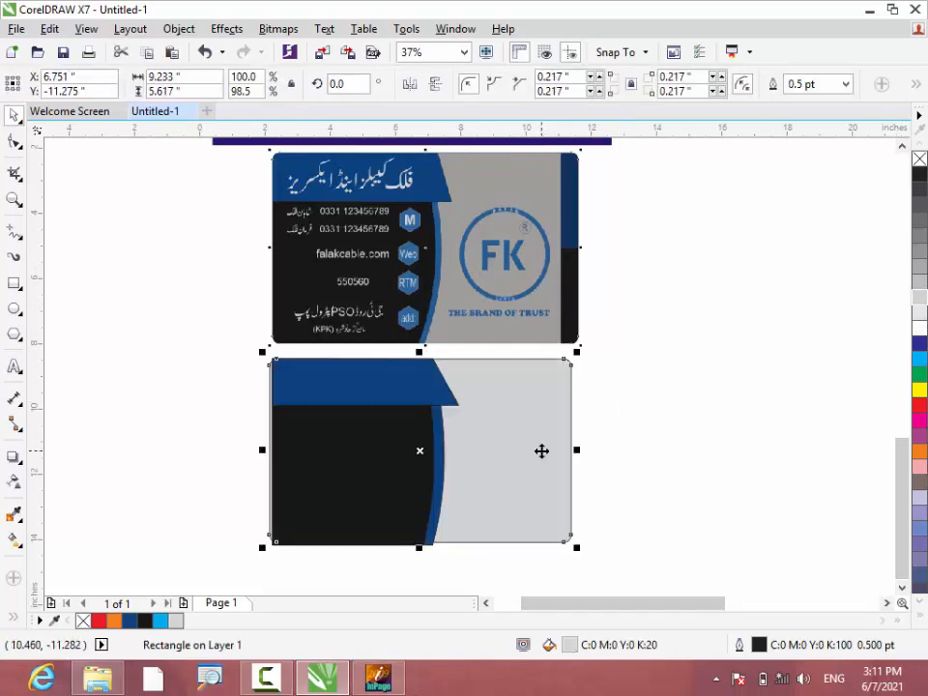
{"action": "left_click", "coordinate": [648, 430]}
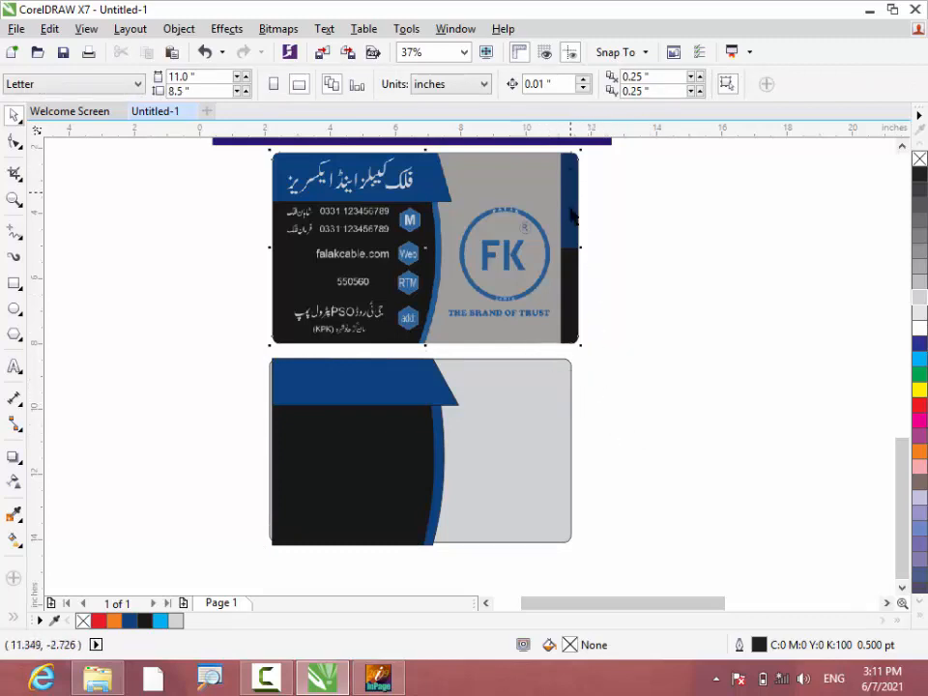
Draw a square-cornered strip 0.63 inches wide along the card's right edge, with a 2.824-inch-high copy over its lower half.
{"action": "left_click", "coordinate": [16, 284]}
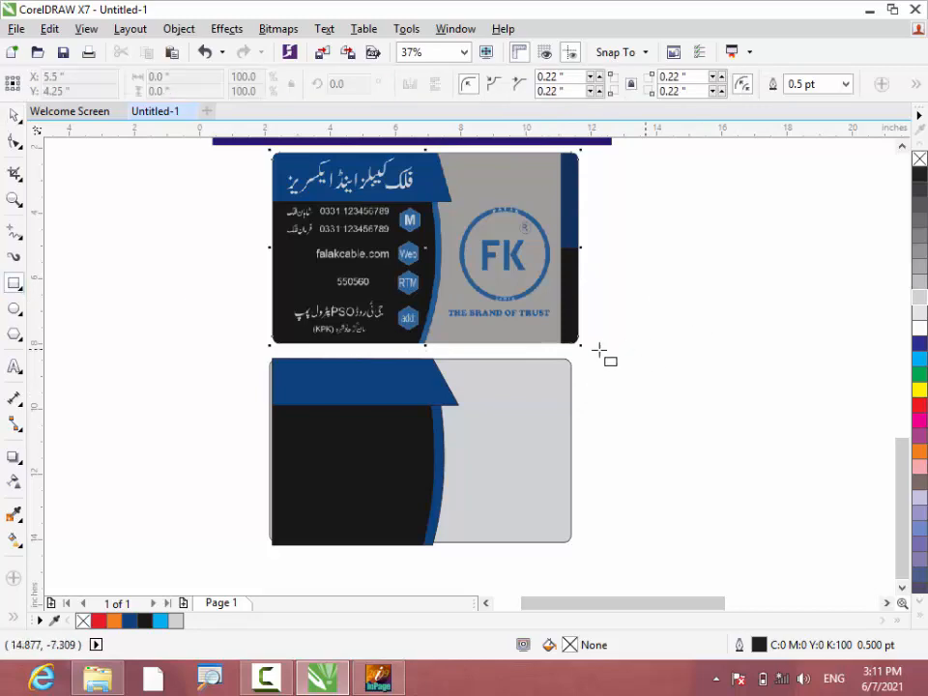
{"action": "left_click_drag", "start_coordinate": [551, 359], "coordinate": [585, 542]}
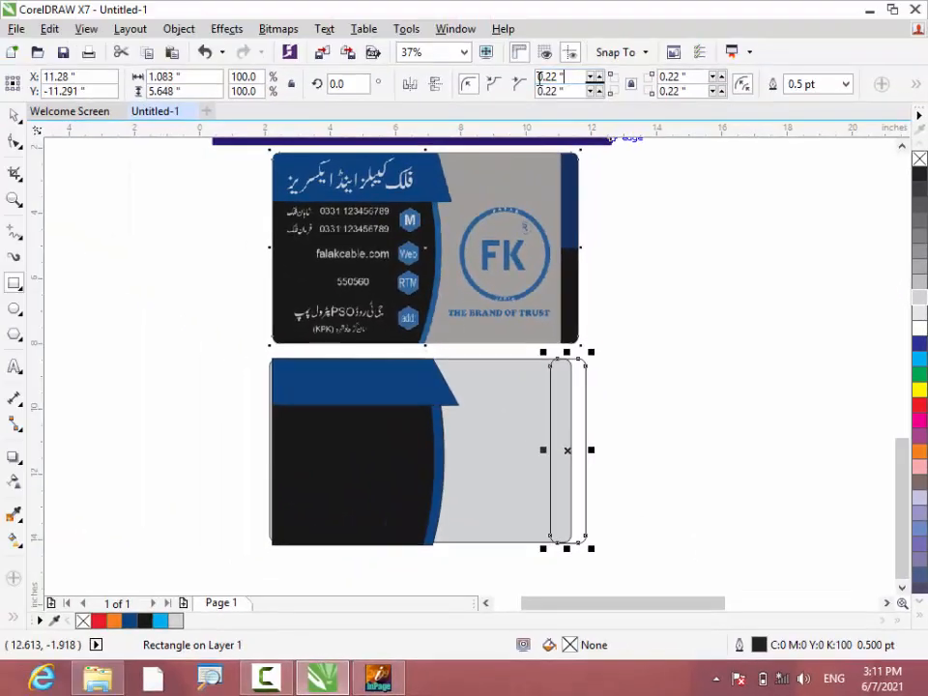
{"action": "left_click_drag", "start_coordinate": [590, 450], "coordinate": [574, 449]}
{"action": "left_click_drag", "start_coordinate": [563, 354], "coordinate": [569, 451]}
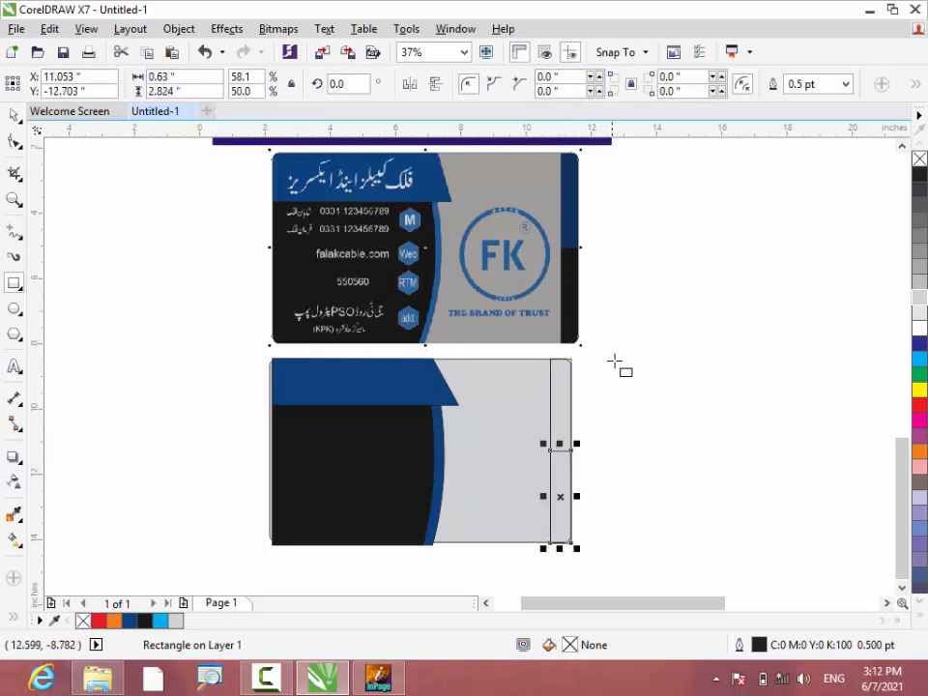
Try to fill the upper part of the edge strip with navy (#11305E) sampled from the reference card.
{"action": "left_click_drag", "start_coordinate": [611, 346], "coordinate": [524, 571]}
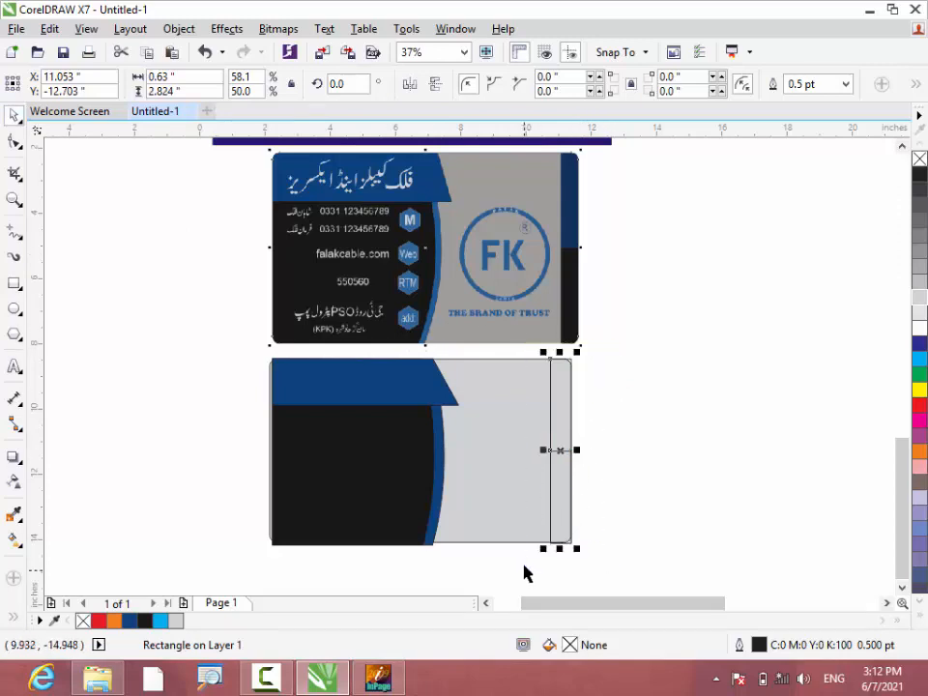
{"action": "left_click", "coordinate": [720, 385]}
{"action": "left_click", "coordinate": [562, 413]}
{"action": "left_click", "coordinate": [15, 515]}
{"action": "left_click", "coordinate": [574, 338]}
{"action": "left_click", "coordinate": [562, 384]}
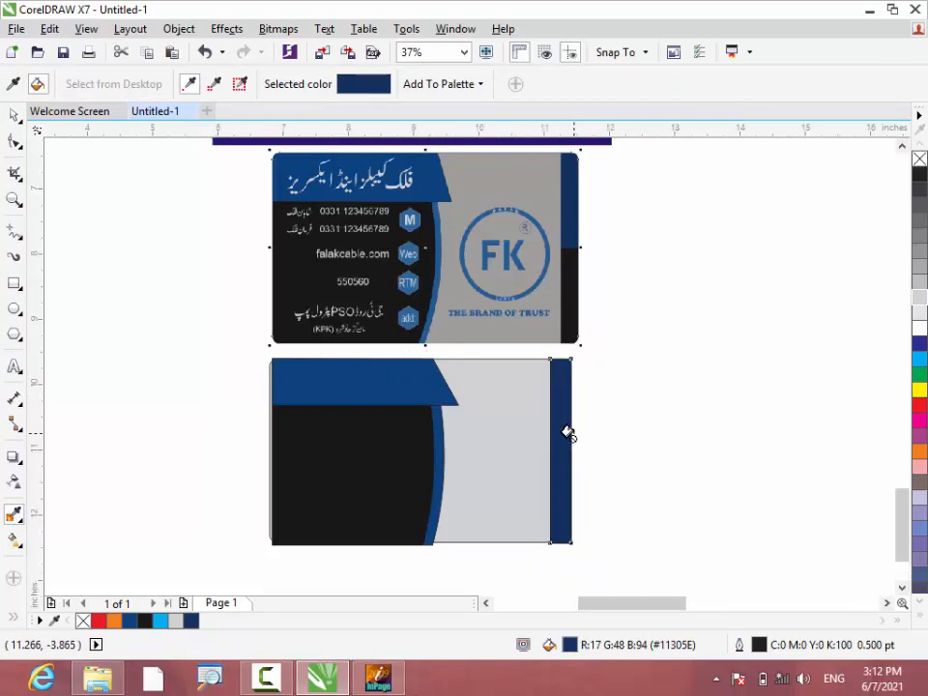
{"action": "scroll", "coordinate": [567, 431], "scroll_direction": "up", "scroll_amount": 1}
{"action": "key", "text": "ctrl+z"}
{"action": "scroll", "coordinate": [611, 348], "scroll_direction": "down", "scroll_amount": 1}
{"action": "left_click", "coordinate": [13, 115]}
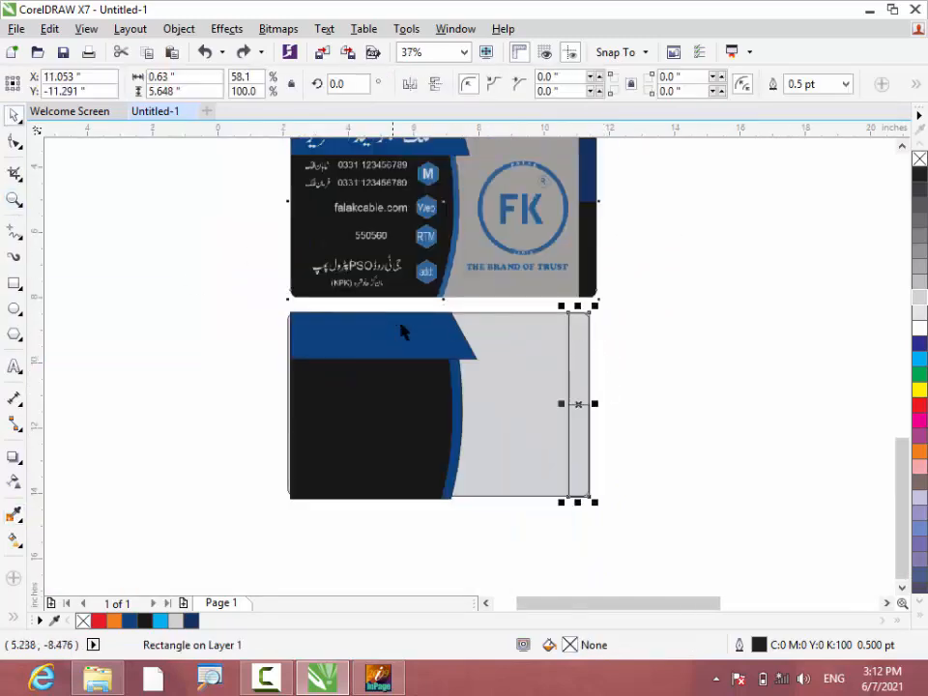
Move the full-height strip off the card to the right, and nudge a duplicate of the lower half-strip up to the card's top edge.
{"action": "mouse_move", "coordinate": [578, 403]}
{"action": "left_mouse_down"}
{"action": "mouse_move", "coordinate": [703, 402]}
{"action": "mouse_move", "coordinate": [586, 423]}
{"action": "left_mouse_up"}
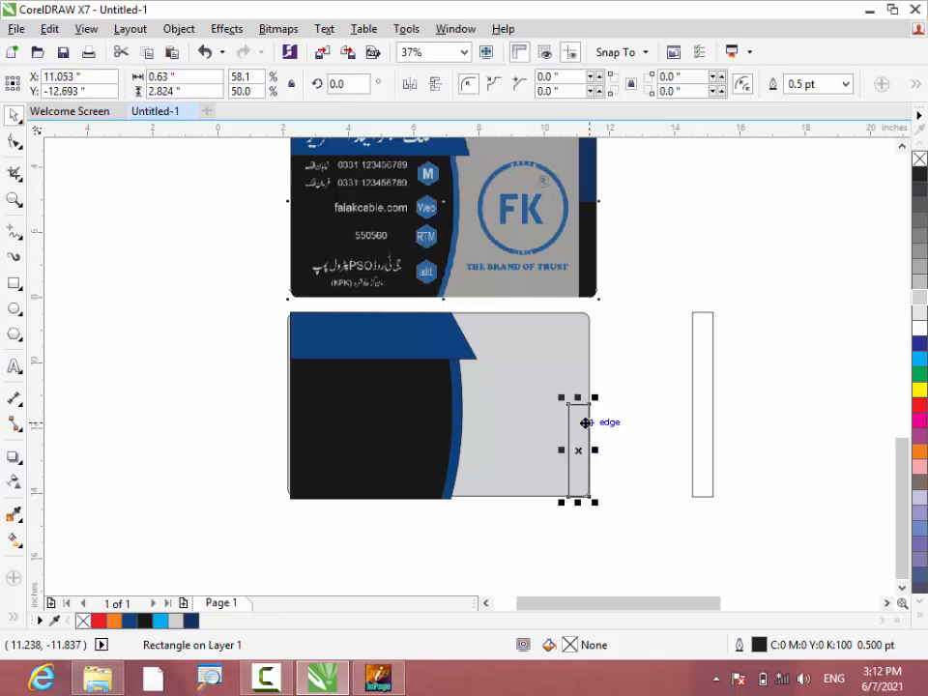
{"action": "key", "text": "Up"}
{"action": "key", "text": "Up"}
{"action": "key", "text": "Up"}
{"action": "key", "text": "Up"}
{"action": "key", "text": "Up"}
{"action": "key", "text": "Up"}
{"action": "key", "text": "Up"}
{"action": "key", "text": "Up"}
{"action": "key", "text": "Up"}
{"action": "key", "text": "Up"}
{"action": "key", "text": "Up"}
{"action": "key", "text": "Up"}
{"action": "key", "text": "Up"}
{"action": "key", "text": "Up"}
{"action": "key", "text": "Up"}
{"action": "key", "text": "Up"}
{"action": "key", "text": "Up"}
{"action": "key", "text": "Up"}
{"action": "key", "text": "Up"}
{"action": "key", "text": "Up"}
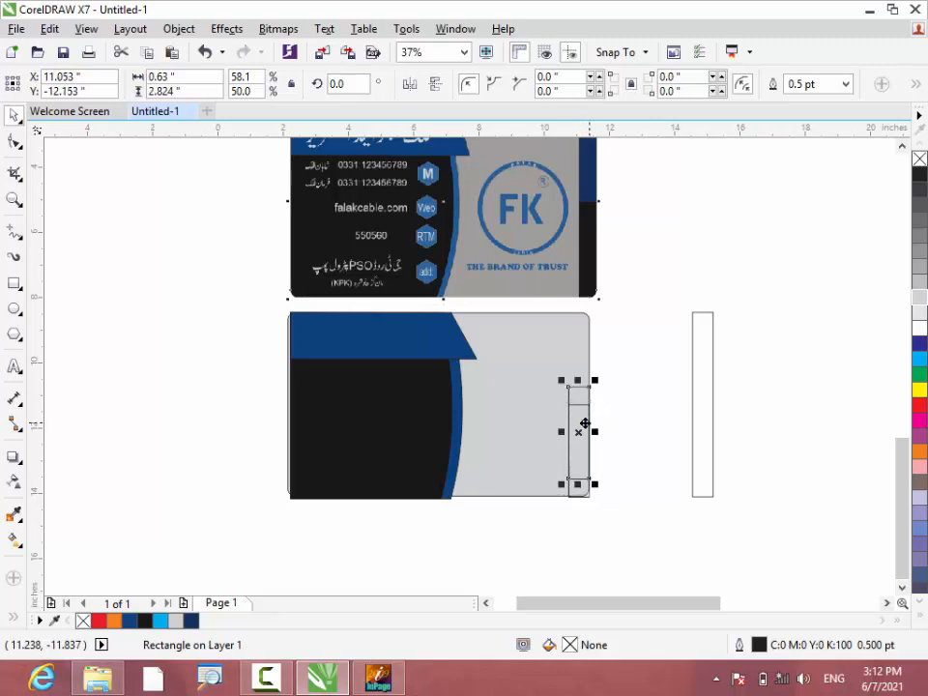
{"action": "key", "text": "Up"}
{"action": "key", "text": "Up"}
{"action": "key", "text": "Up"}
{"action": "key", "text": "Up"}
{"action": "key", "text": "Up"}
{"action": "key", "text": "Up"}
{"action": "key", "text": "Up"}
{"action": "key", "text": "Up"}
{"action": "key", "text": "Up"}
{"action": "key", "text": "Up"}
{"action": "key", "text": "Up"}
{"action": "key", "text": "Up"}
{"action": "key", "text": "Up"}
{"action": "key", "text": "Up"}
{"action": "key", "text": "Up"}
{"action": "key", "text": "Up"}
{"action": "key", "text": "Up"}
{"action": "key", "text": "Up"}
{"action": "key", "text": "Up"}
{"action": "key", "text": "Up"}
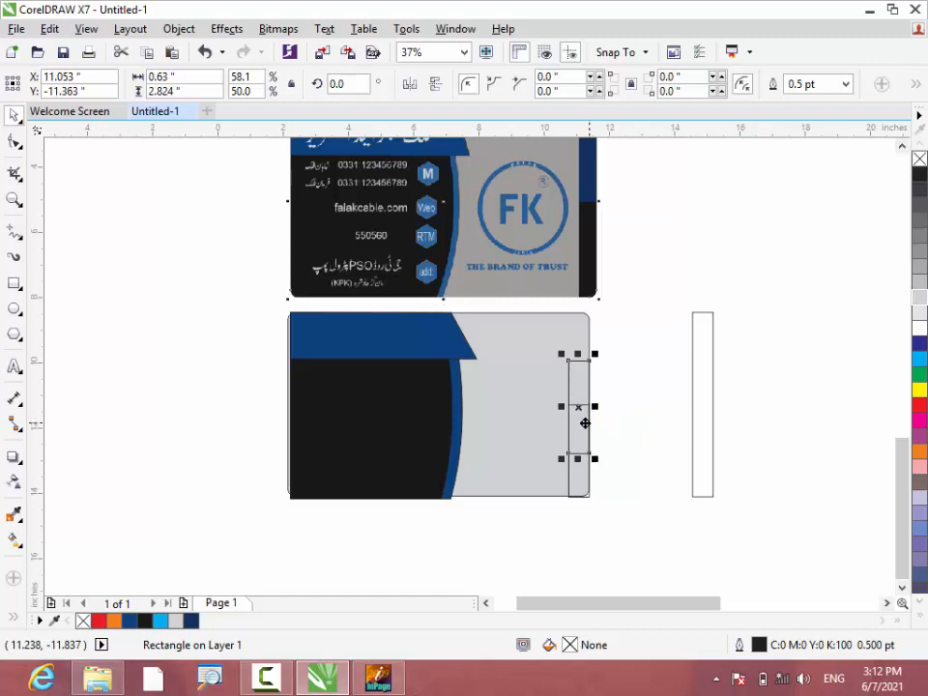
{"action": "key", "text": "Up"}
{"action": "key", "text": "Up"}
{"action": "key", "text": "Up"}
{"action": "key", "text": "Up"}
{"action": "key", "text": "Up"}
{"action": "key", "text": "Up"}
{"action": "key", "text": "Up"}
{"action": "key", "text": "Up"}
{"action": "key", "text": "Up"}
{"action": "key", "text": "Up"}
{"action": "key", "text": "Up"}
{"action": "key", "text": "Up"}
{"action": "key", "text": "Up"}
{"action": "key", "text": "Up"}
{"action": "key", "text": "Up"}
{"action": "key", "text": "Up"}
{"action": "key", "text": "Up"}
{"action": "key", "text": "Up"}
{"action": "key", "text": "Up"}
{"action": "key", "text": "Up"}
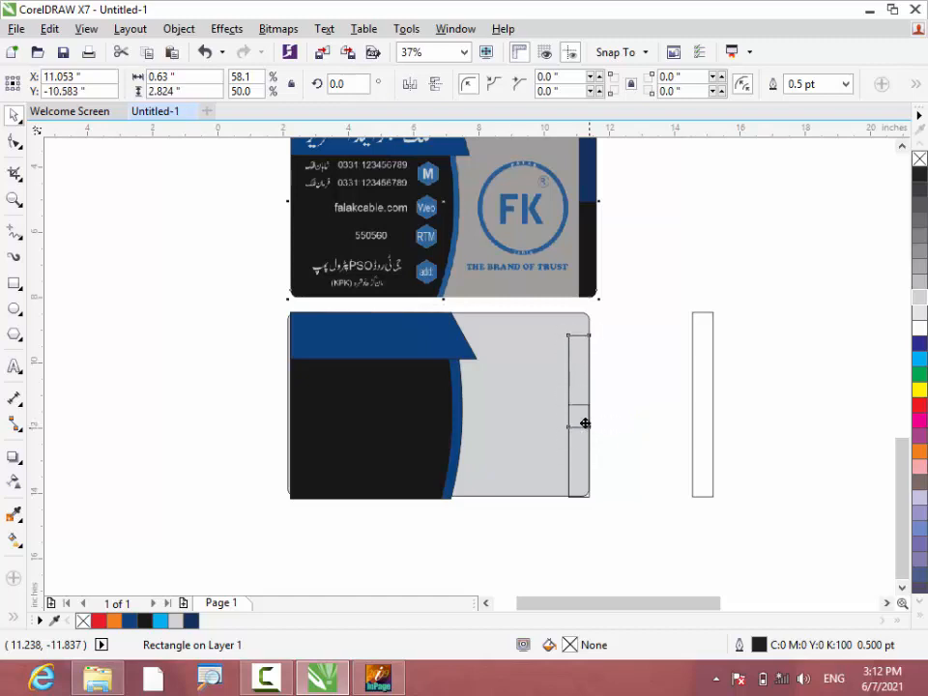
{"action": "key", "text": "Up"}
{"action": "key", "text": "Up"}
{"action": "key", "text": "Up"}
{"action": "key", "text": "Up"}
{"action": "key", "text": "Up"}
{"action": "key", "text": "Up"}
{"action": "key", "text": "Up"}
{"action": "key", "text": "Up"}
{"action": "key", "text": "Up"}
{"action": "key", "text": "Up"}
{"action": "key", "text": "Up"}
{"action": "key", "text": "Up"}
{"action": "key", "text": "Up"}
{"action": "key", "text": "Up"}
{"action": "key", "text": "Up"}
{"action": "key", "text": "Up"}
{"action": "key", "text": "Up"}
{"action": "key", "text": "Up"}
{"action": "key", "text": "Up"}
{"action": "key", "text": "Up"}
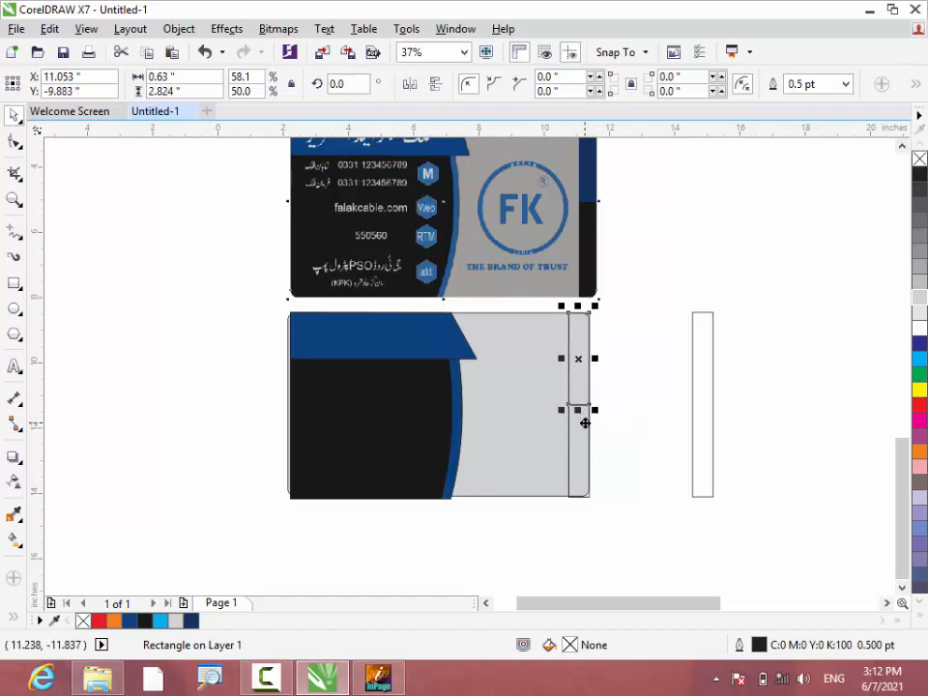
Sample the navy (#11305E) of the reference card's right edge and fill the upper half-strip with it.
{"action": "left_click", "coordinate": [14, 515]}
{"action": "left_click", "coordinate": [583, 170]}
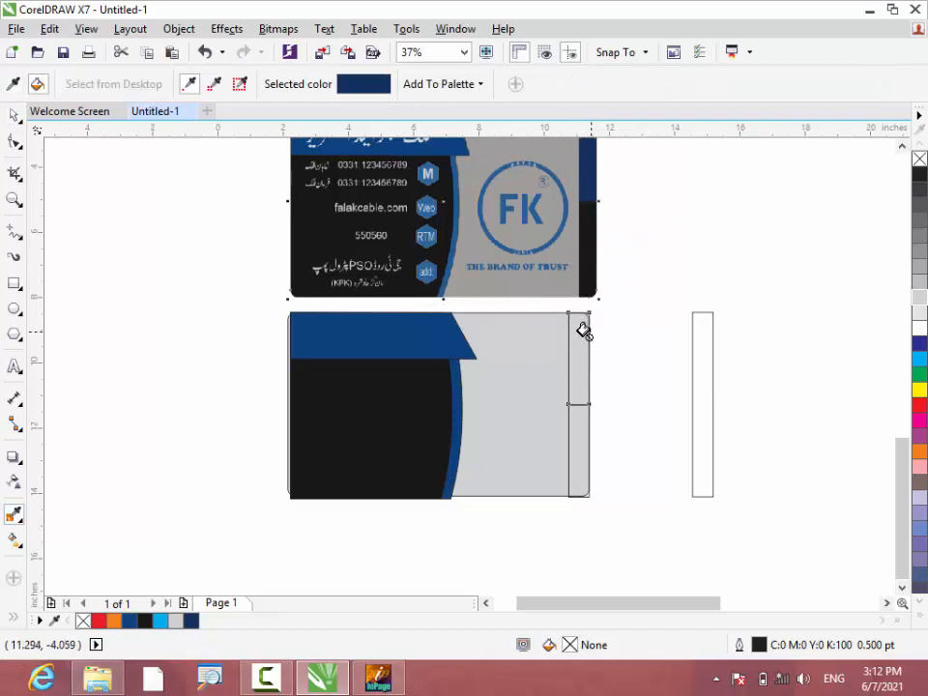
{"action": "left_click", "coordinate": [577, 331]}
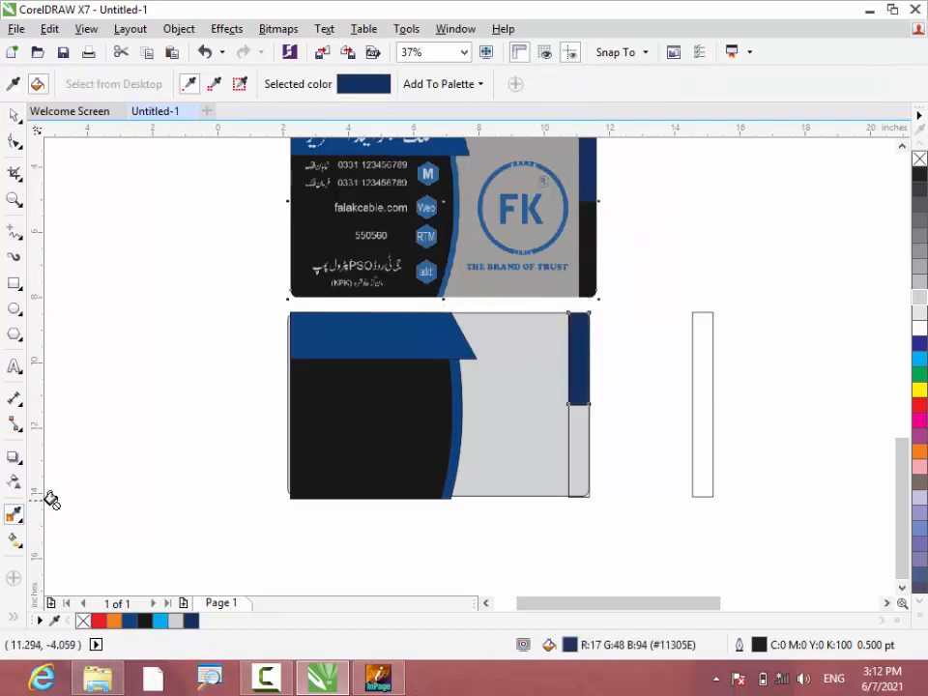
{"action": "left_click", "coordinate": [377, 441]}
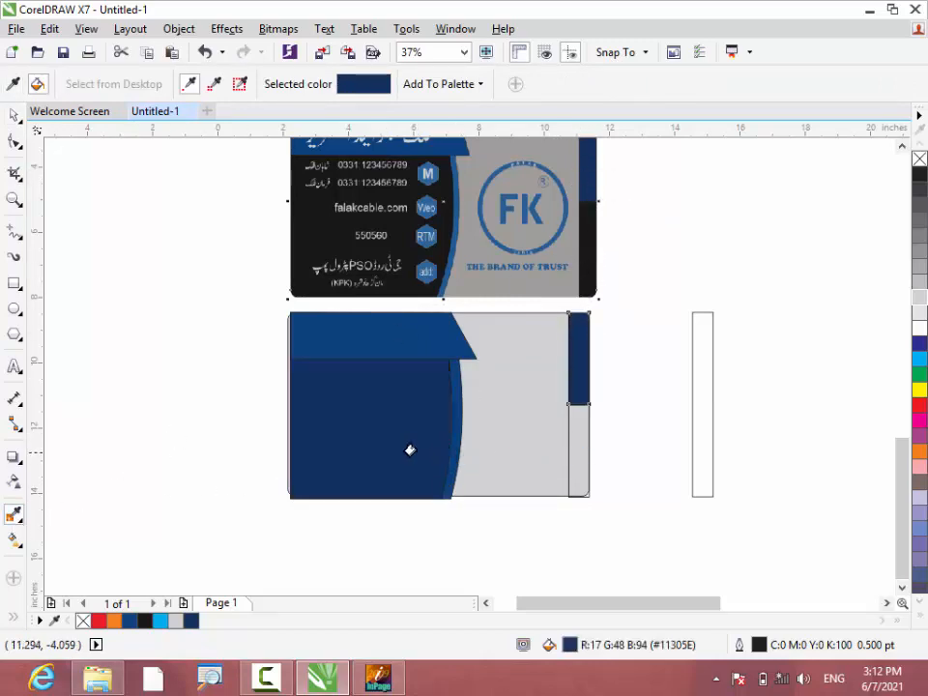
{"action": "key", "text": "ctrl+z"}
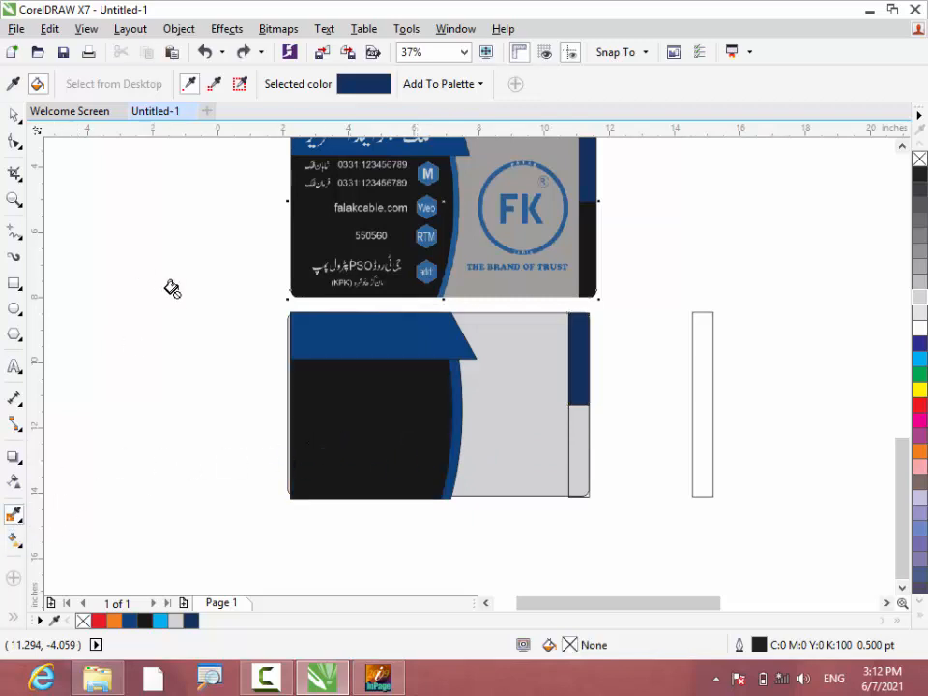
{"action": "left_click", "coordinate": [14, 118]}
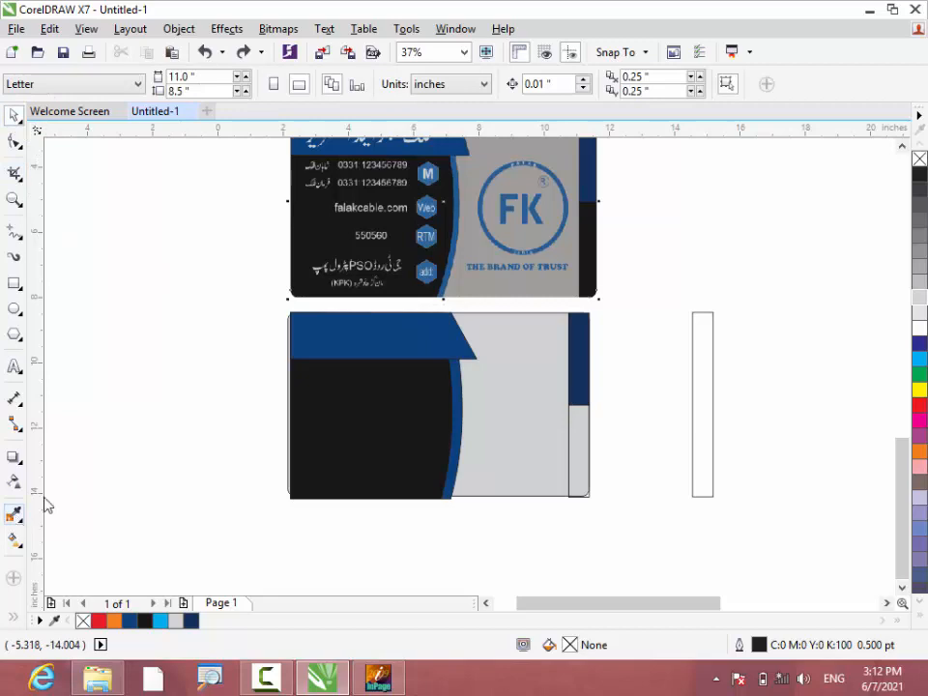
Sample the near-black of the curved panel with the Color Eyedropper and fill the lower half-strip with it.
{"action": "left_click", "coordinate": [14, 515]}
{"action": "left_click", "coordinate": [337, 415]}
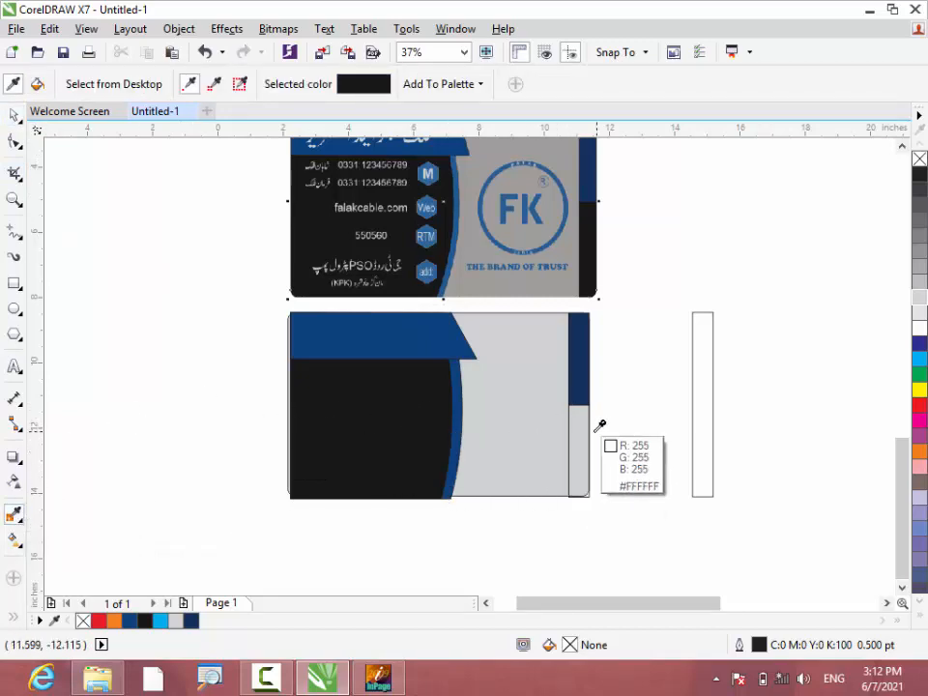
{"action": "left_click", "coordinate": [416, 429]}
{"action": "left_click", "coordinate": [570, 437]}
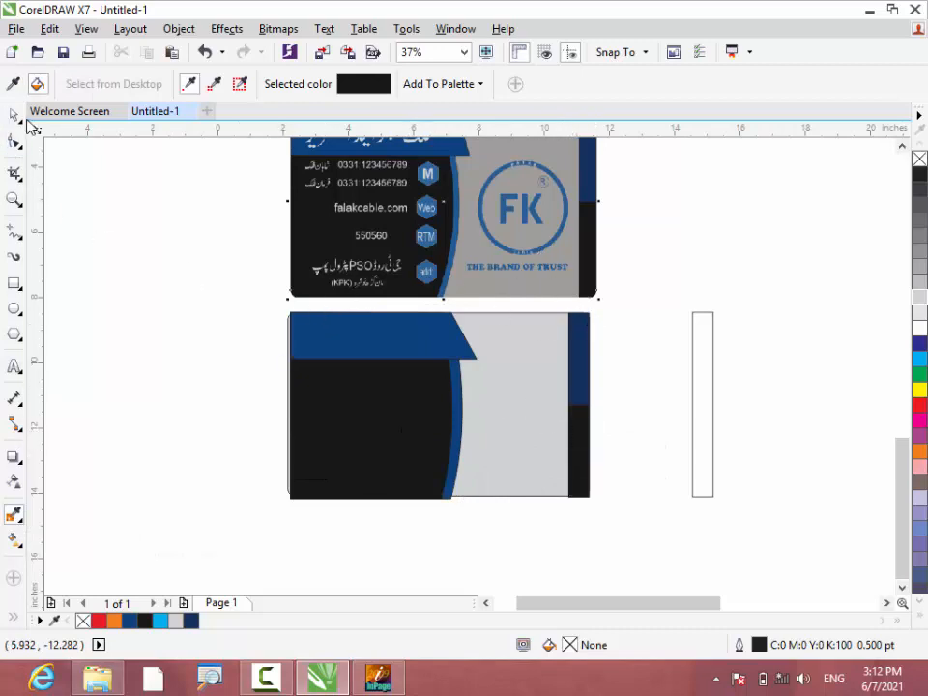
{"action": "left_click", "coordinate": [14, 115]}
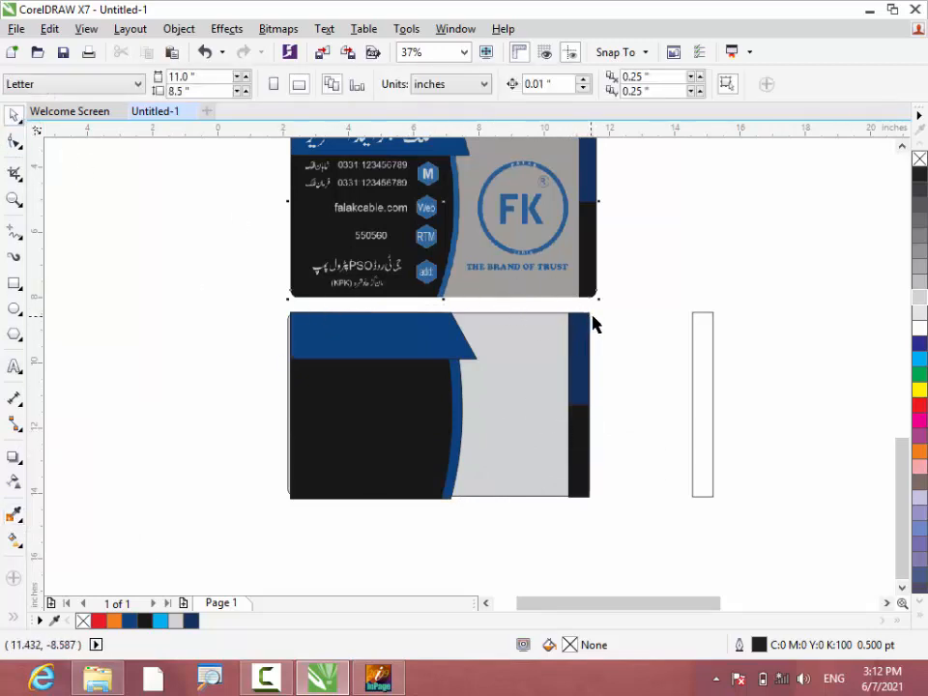
Move the navy and near-black half-strips together off the card's right side, and PowerClip them inside the gray rounded rectangle.
{"action": "left_click_drag", "start_coordinate": [615, 306], "coordinate": [547, 535]}
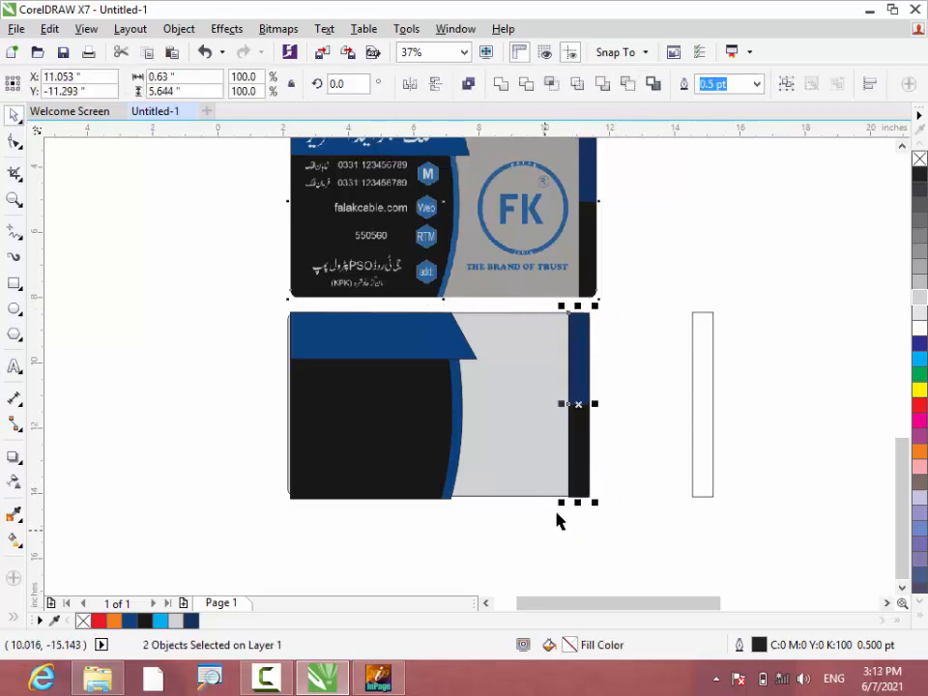
{"action": "left_click_drag", "start_coordinate": [586, 408], "coordinate": [624, 410]}
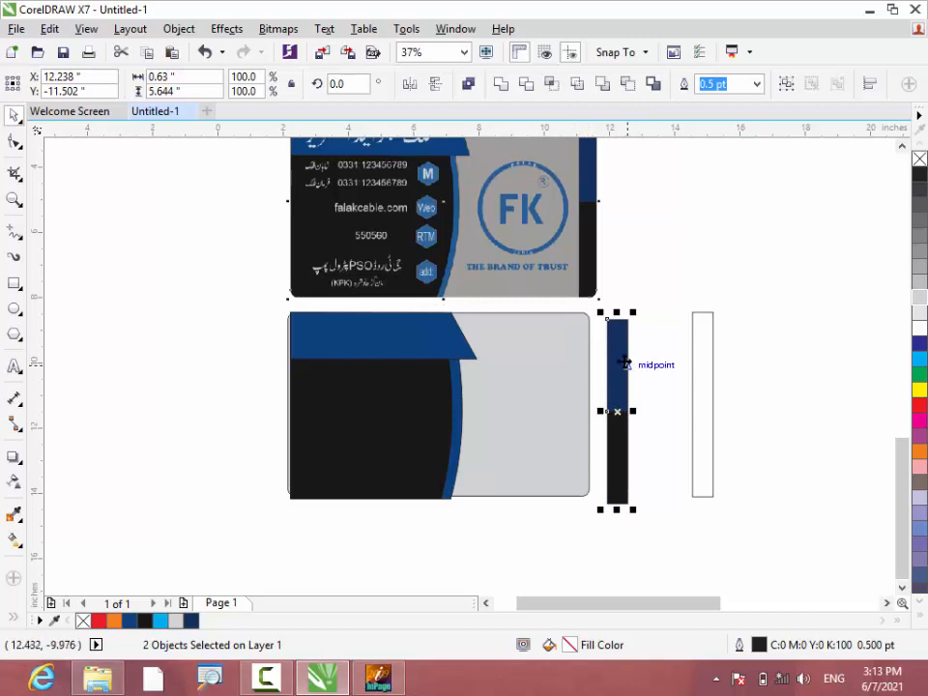
{"action": "right_click", "coordinate": [626, 366]}
{"action": "left_click", "coordinate": [677, 263]}
{"action": "left_click", "coordinate": [579, 355]}
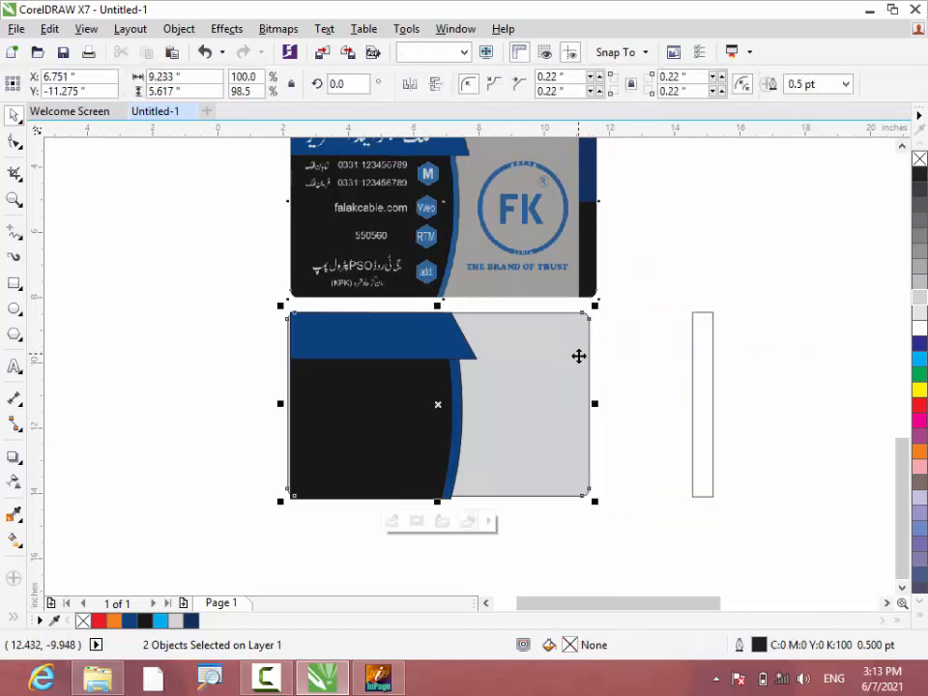
Edit the gray card's PowerClip contents, widen both edge strips inward to about 1.2 inches, and finish editing.
{"action": "right_click", "coordinate": [437, 404]}
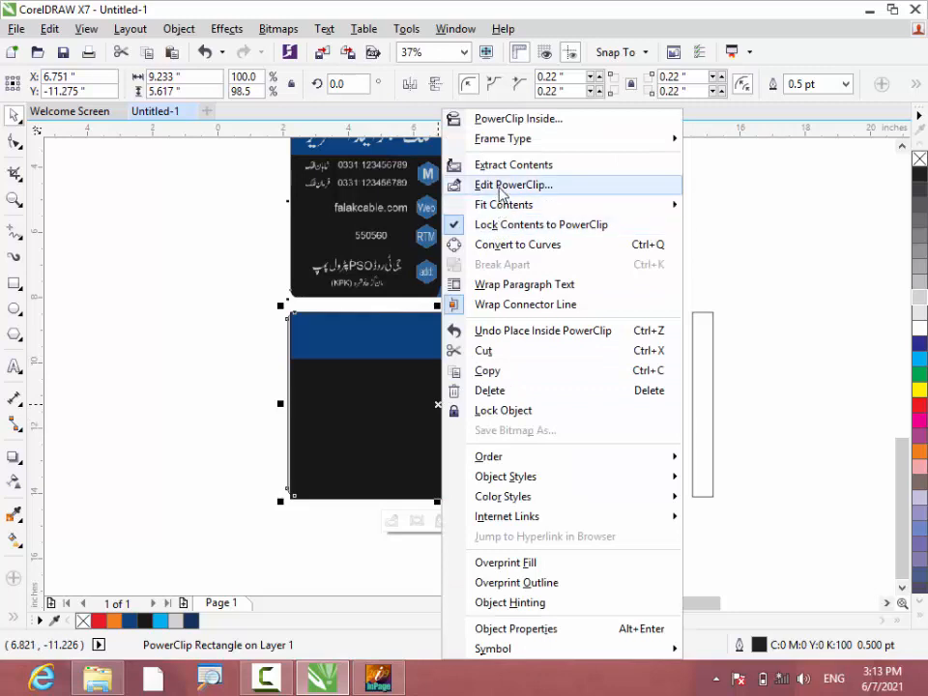
{"action": "left_click", "coordinate": [500, 184]}
{"action": "left_click_drag", "start_coordinate": [499, 406], "coordinate": [574, 410]}
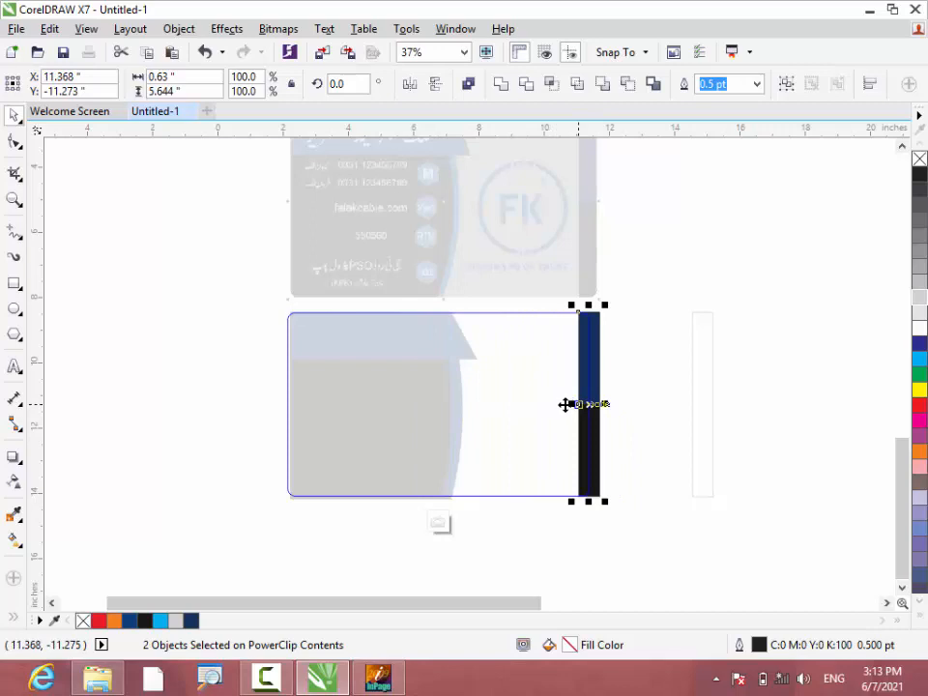
{"action": "scroll", "coordinate": [580, 404], "scroll_direction": "up", "scroll_amount": 2}
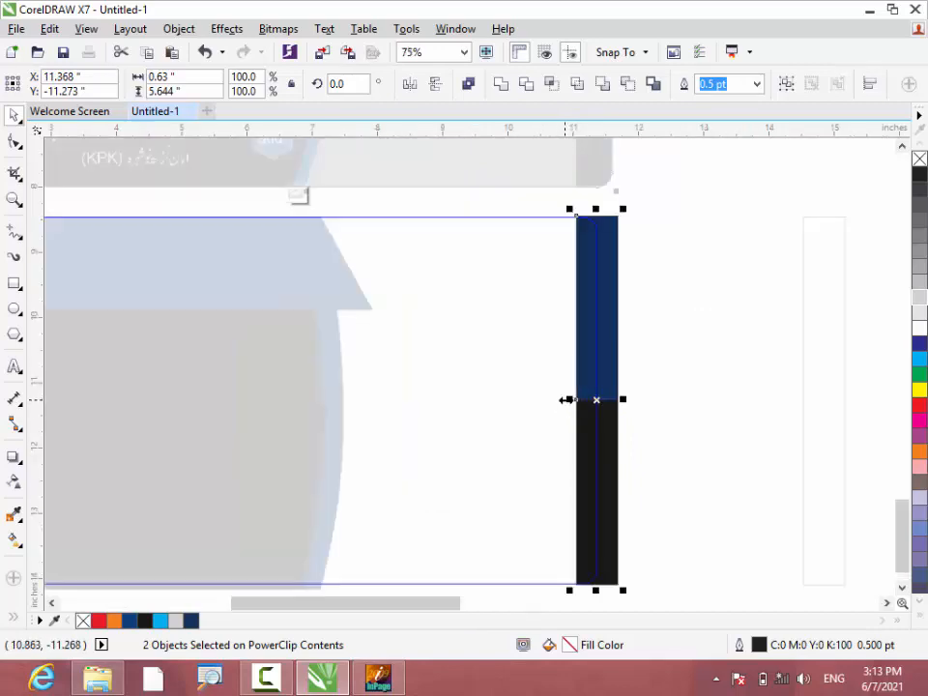
{"action": "left_click_drag", "start_coordinate": [565, 399], "coordinate": [531, 400]}
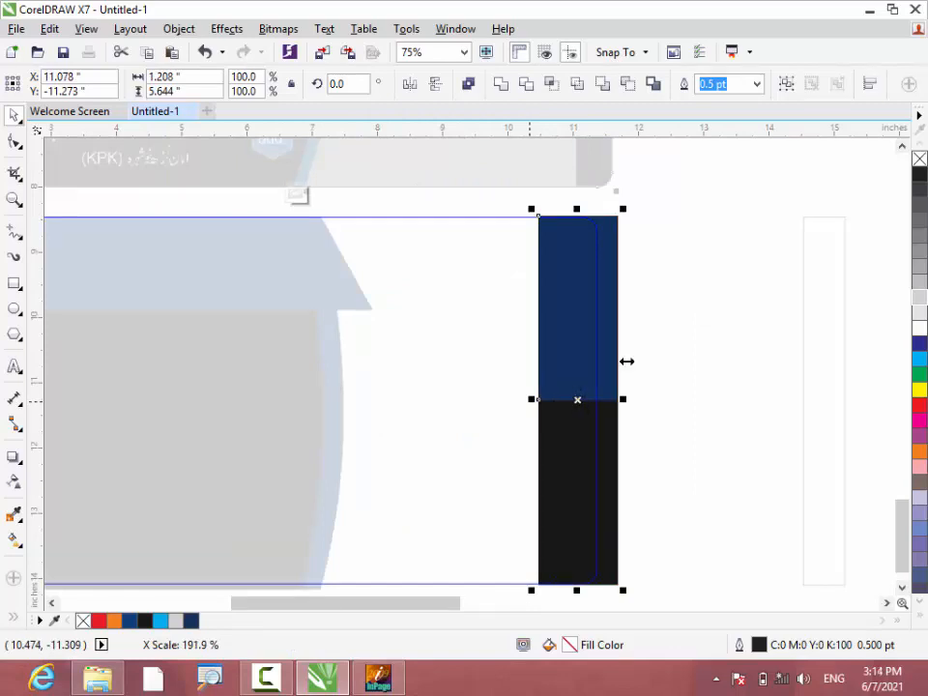
{"action": "right_click", "coordinate": [571, 388]}
{"action": "left_click", "coordinate": [621, 292]}
{"action": "scroll", "coordinate": [596, 286], "scroll_direction": "down", "scroll_amount": 2}
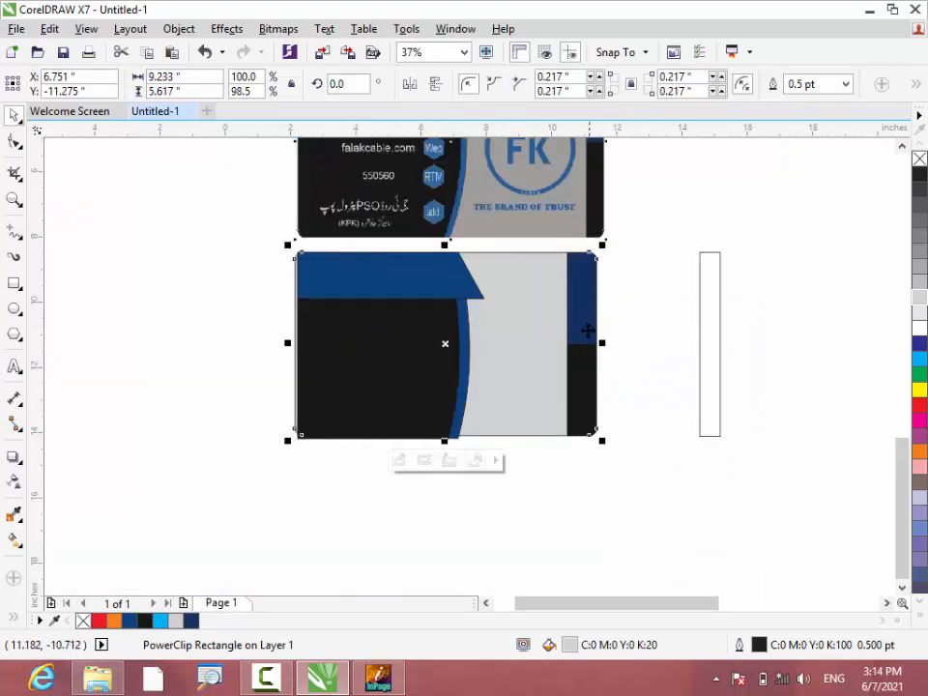
{"action": "left_click", "coordinate": [587, 328]}
{"action": "left_click", "coordinate": [650, 332]}
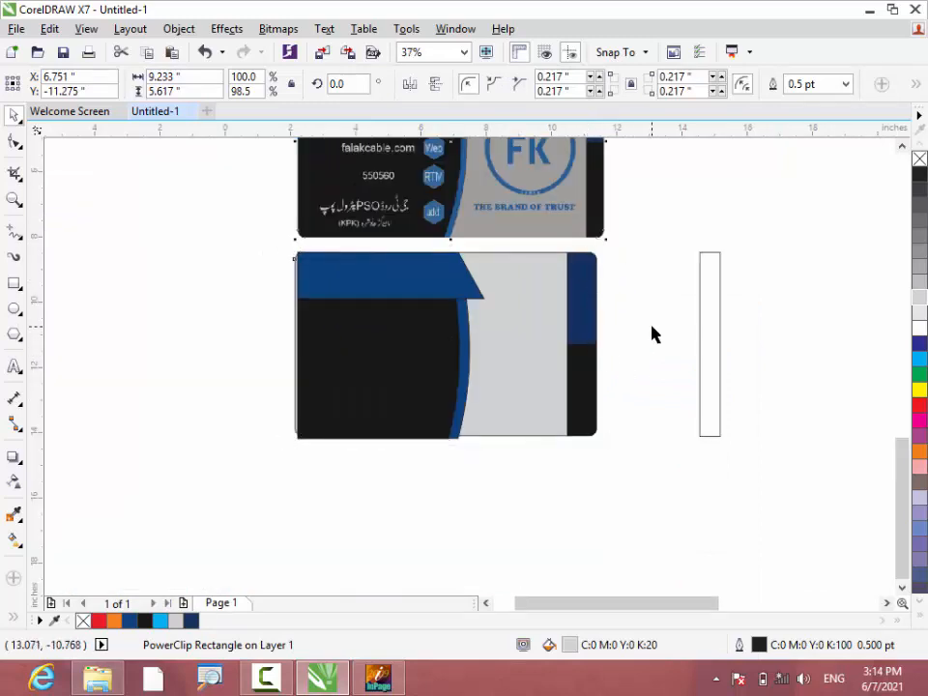
Reopen the card's PowerClip contents, narrow the navy and near-black strips slightly from their inner edge, and finish editing.
{"action": "left_click", "coordinate": [592, 341]}
{"action": "right_click", "coordinate": [591, 341]}
{"action": "left_click", "coordinate": [633, 182]}
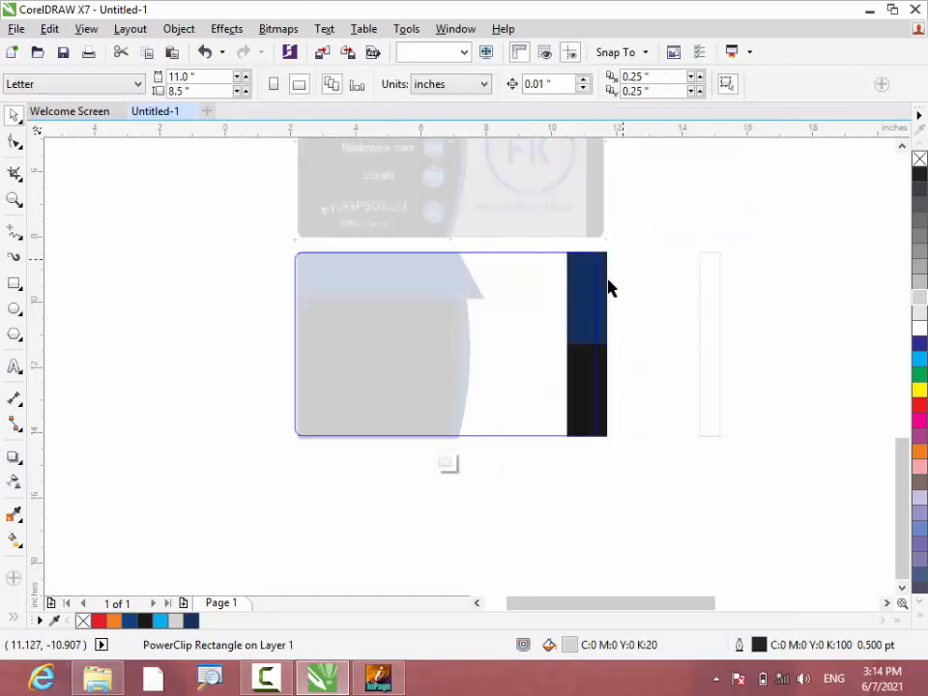
{"action": "left_click", "coordinate": [580, 344]}
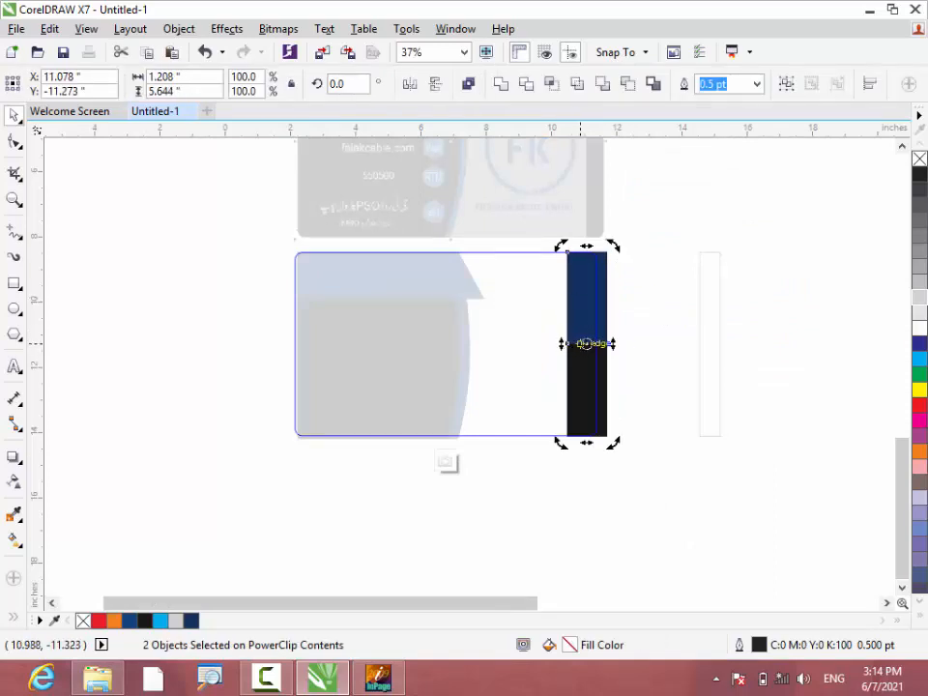
{"action": "left_click_drag", "start_coordinate": [563, 343], "coordinate": [576, 342]}
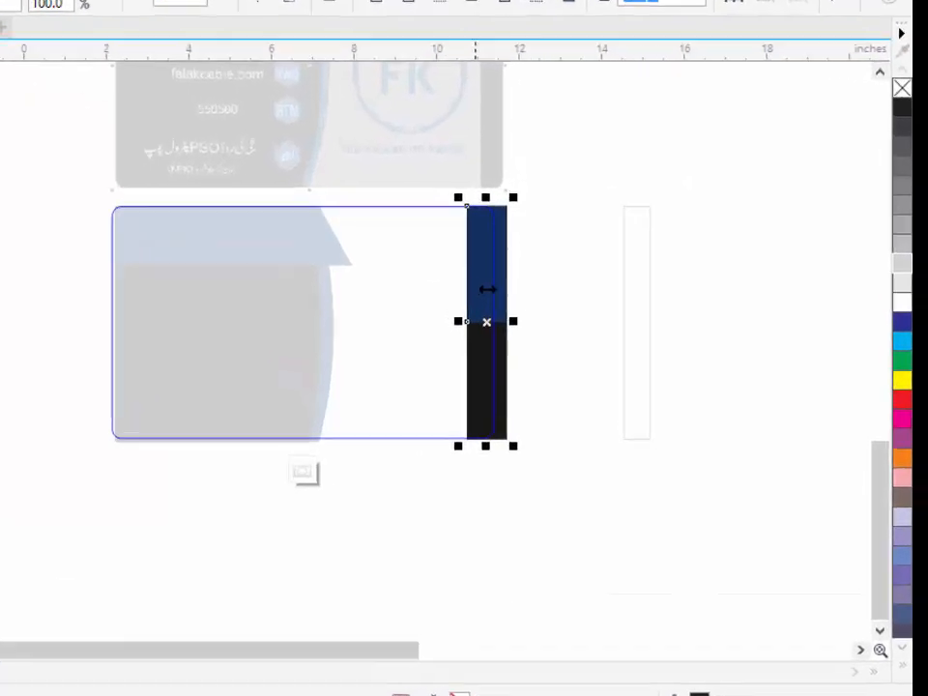
{"action": "right_click", "coordinate": [591, 319]}
{"action": "left_click", "coordinate": [644, 294]}
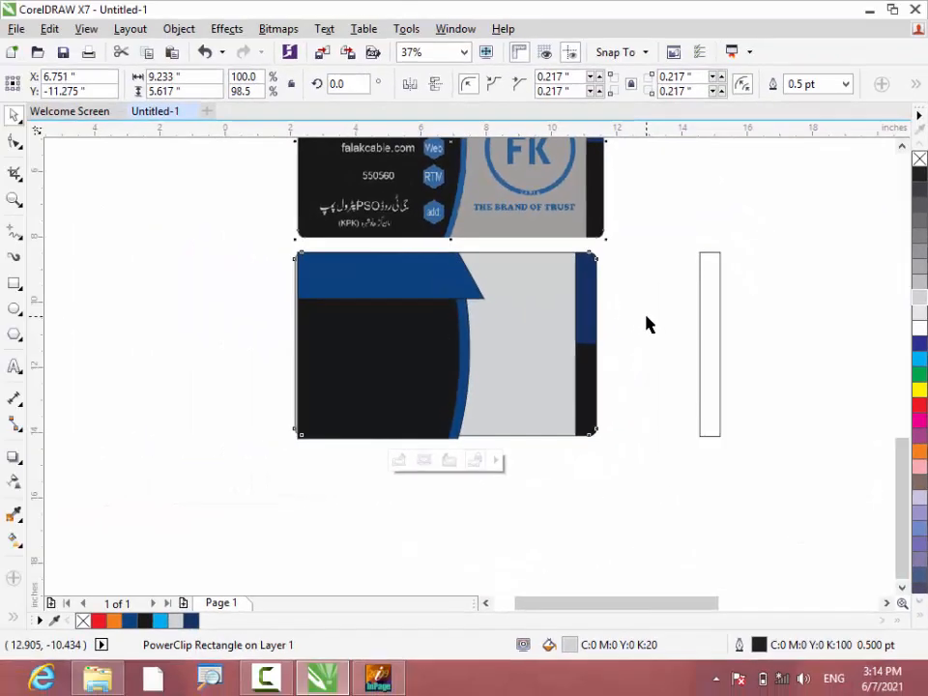
{"action": "left_click", "coordinate": [487, 283]}
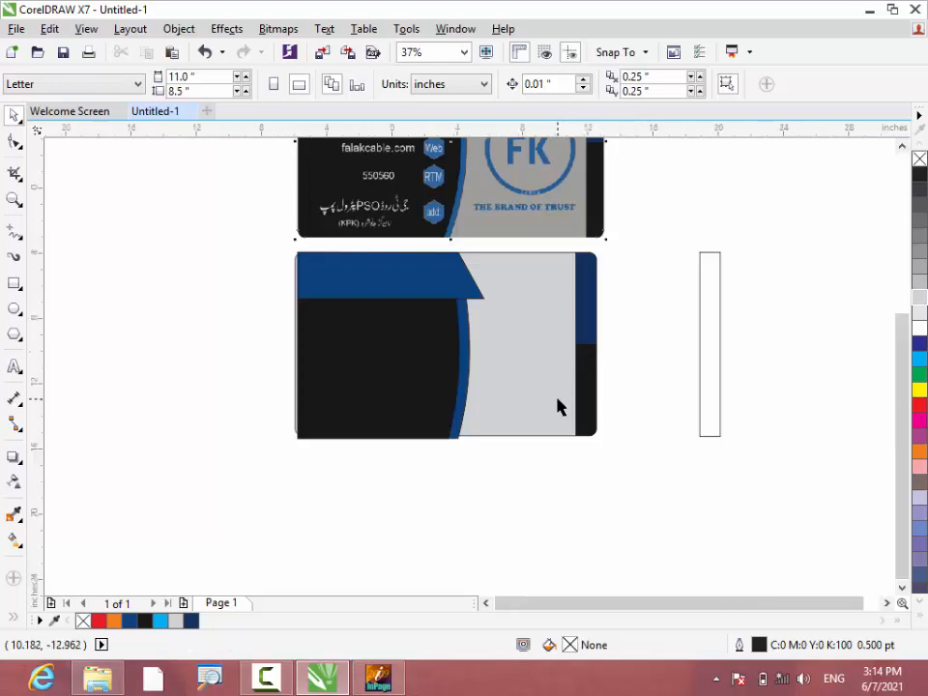
Draw a circle about 2.72 inches in diameter in the empty area left of the cards and set its outline width to 8 pt.
{"action": "scroll", "coordinate": [557, 408], "scroll_direction": "down", "scroll_amount": 2}
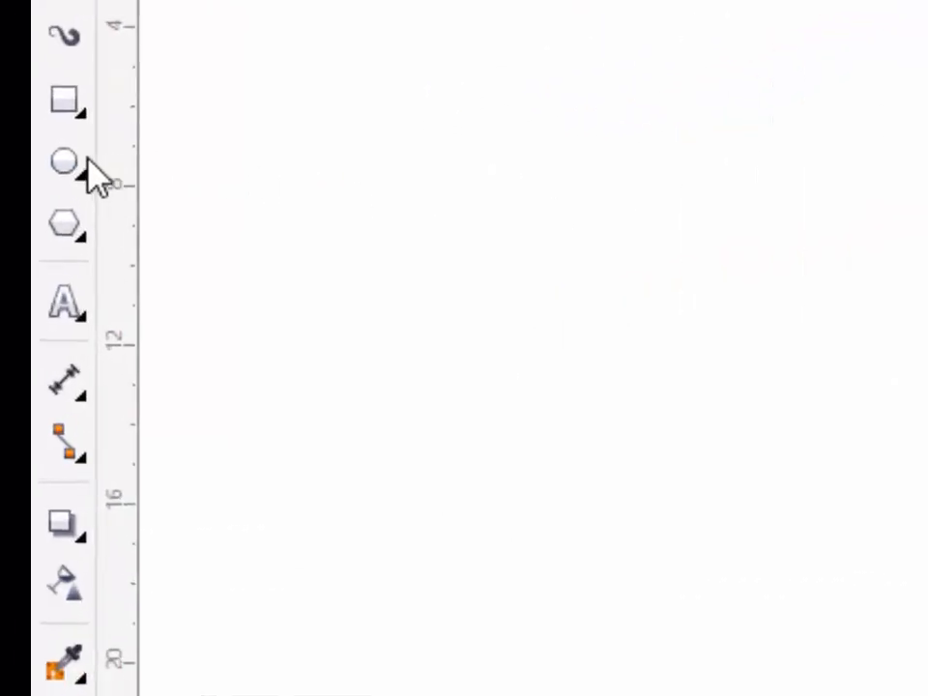
{"action": "left_click", "coordinate": [85, 160]}
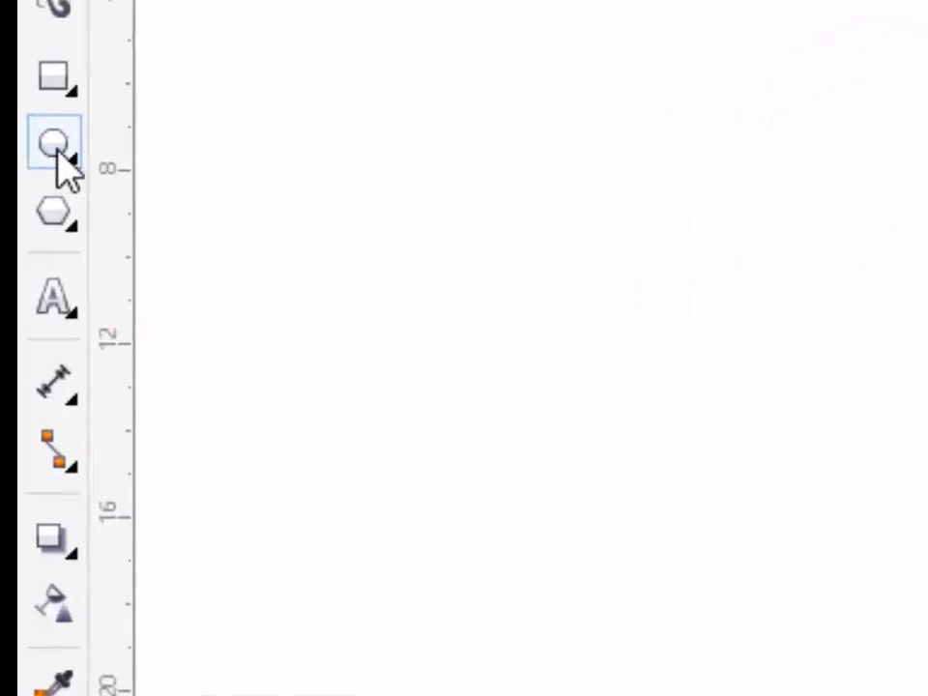
{"action": "mouse_move", "coordinate": [445, 259]}
{"action": "left_mouse_down"}
{"action": "mouse_move", "coordinate": [553, 411]}
{"action": "mouse_move", "coordinate": [600, 415]}
{"action": "mouse_move", "coordinate": [583, 391]}
{"action": "left_mouse_up"}
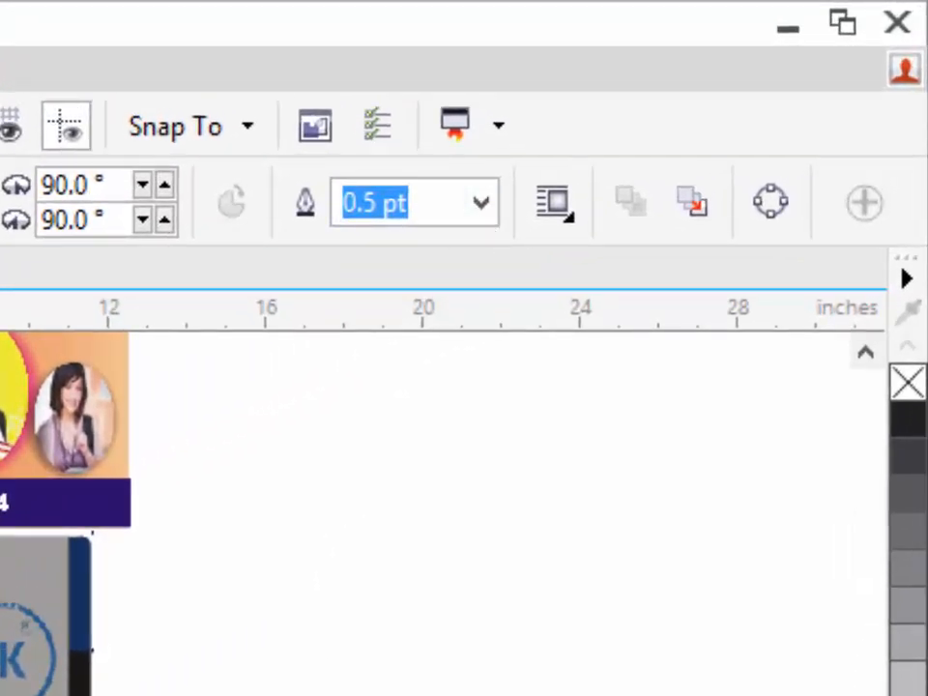
{"action": "left_click", "coordinate": [481, 205]}
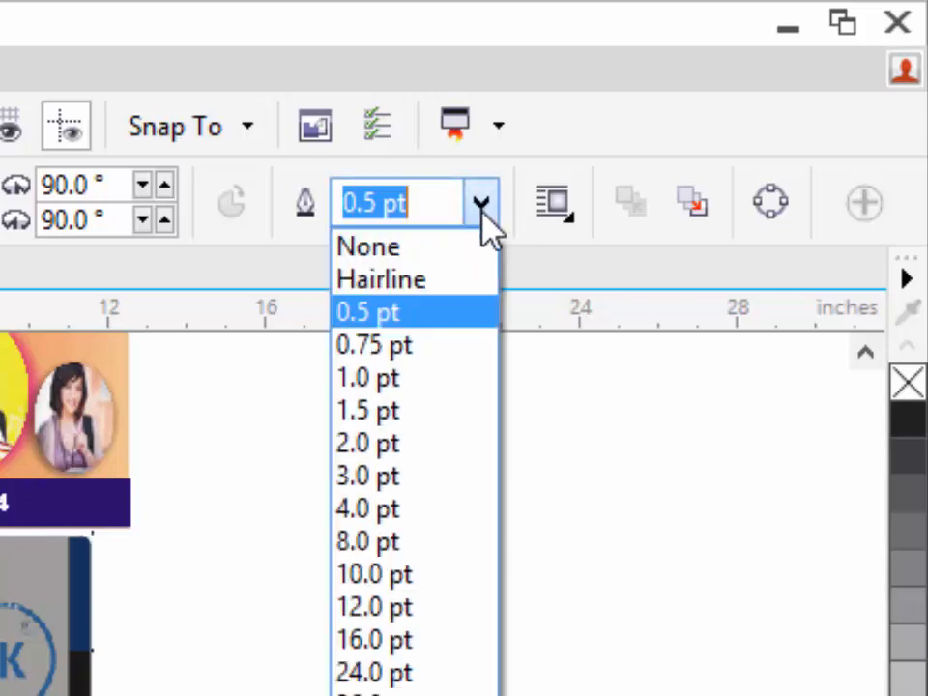
{"action": "left_click", "coordinate": [400, 477]}
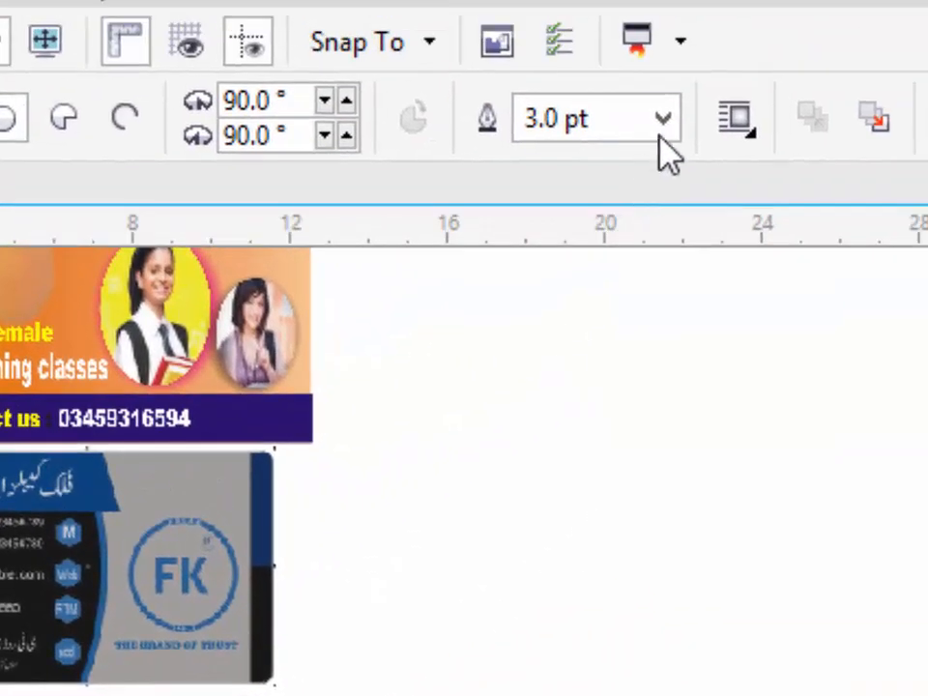
{"action": "left_click", "coordinate": [662, 119]}
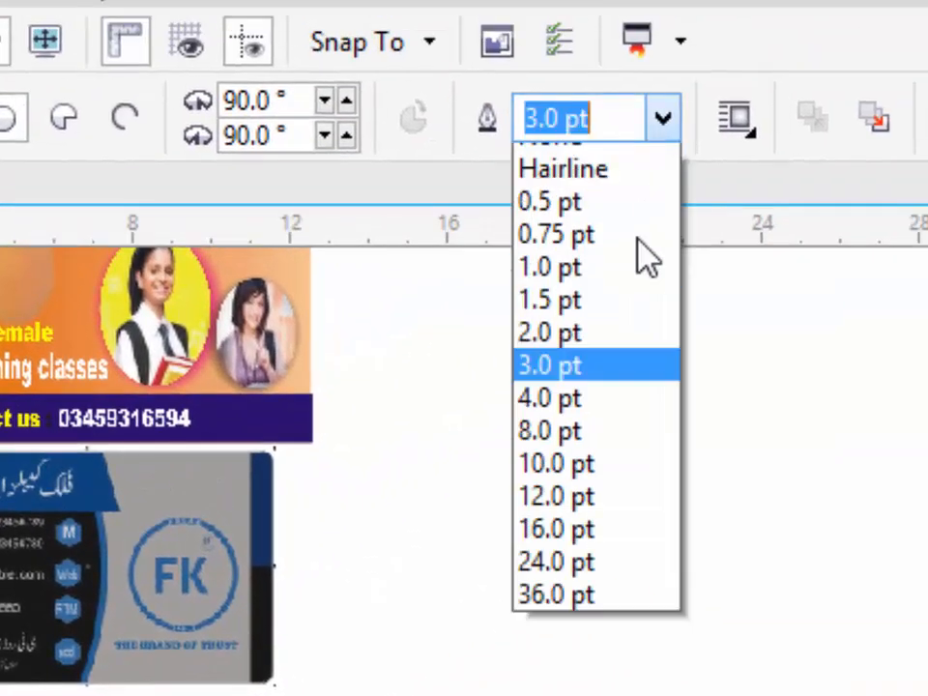
{"action": "left_click", "coordinate": [611, 458]}
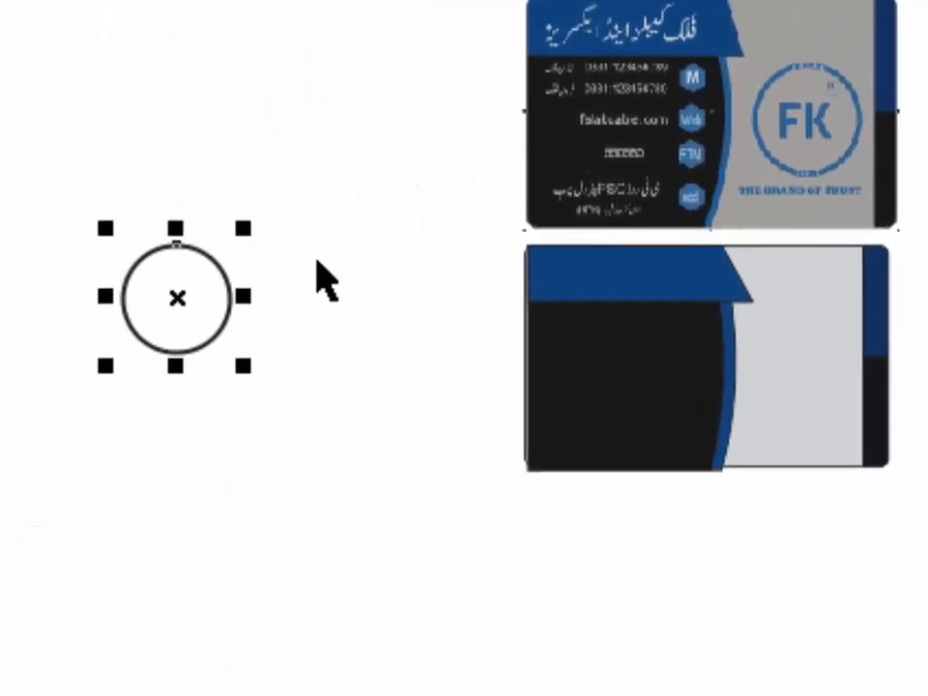
{"action": "left_click_drag", "start_coordinate": [185, 302], "coordinate": [212, 302]}
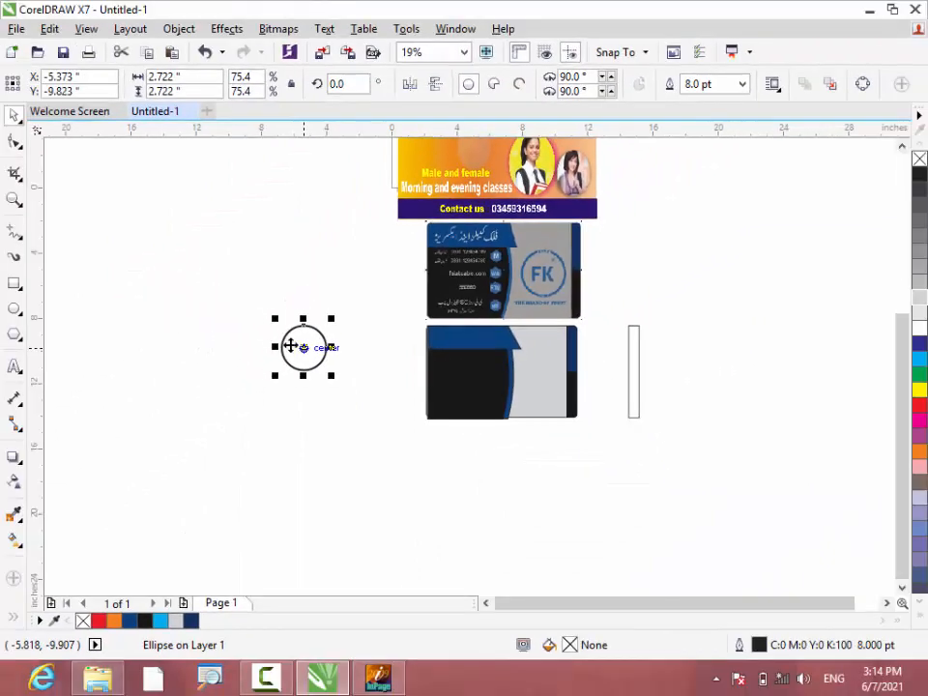
Sample the blue (#255D93) of the reference card's FK logo ring with the Color Eyedropper and apply it to the circle's outline.
{"action": "scroll", "coordinate": [270, 354], "scroll_direction": "up", "scroll_amount": 5}
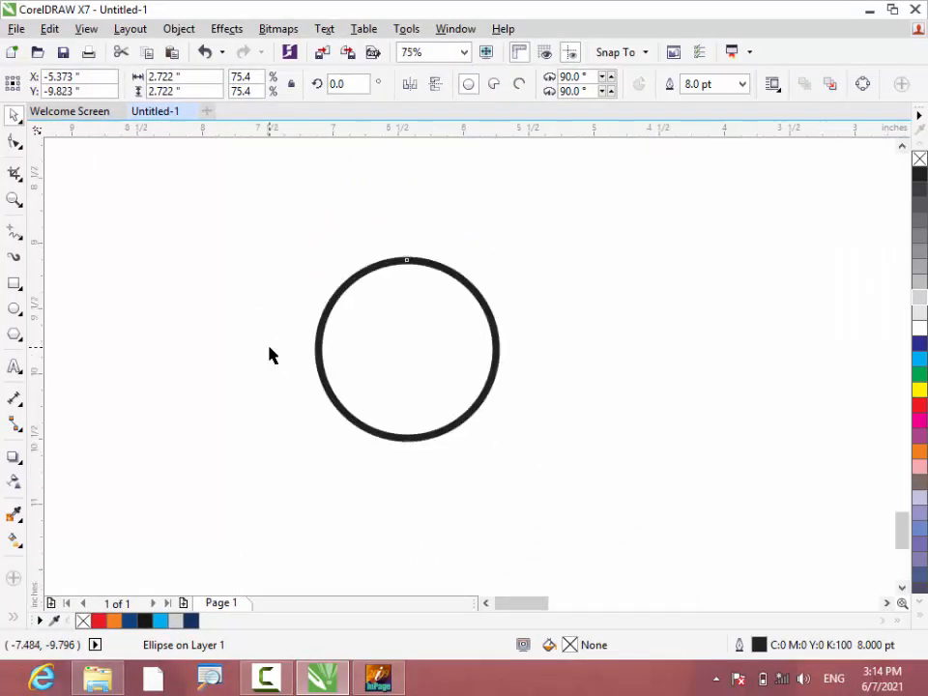
{"action": "left_click", "coordinate": [15, 518]}
{"action": "scroll", "coordinate": [257, 412], "scroll_direction": "down", "scroll_amount": 4}
{"action": "scroll", "coordinate": [795, 259], "scroll_direction": "up", "scroll_amount": 5}
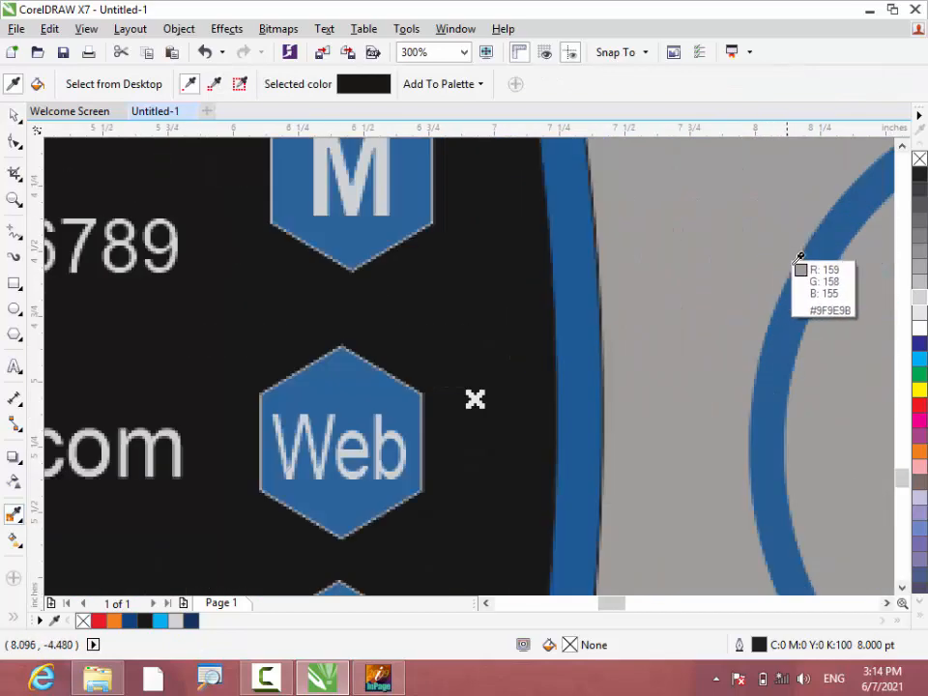
{"action": "left_click", "coordinate": [799, 267]}
{"action": "scroll", "coordinate": [706, 263], "scroll_direction": "down", "scroll_amount": 2}
{"action": "scroll", "coordinate": [450, 308], "scroll_direction": "up", "scroll_amount": 2}
{"action": "scroll", "coordinate": [451, 307], "scroll_direction": "down", "scroll_amount": 1}
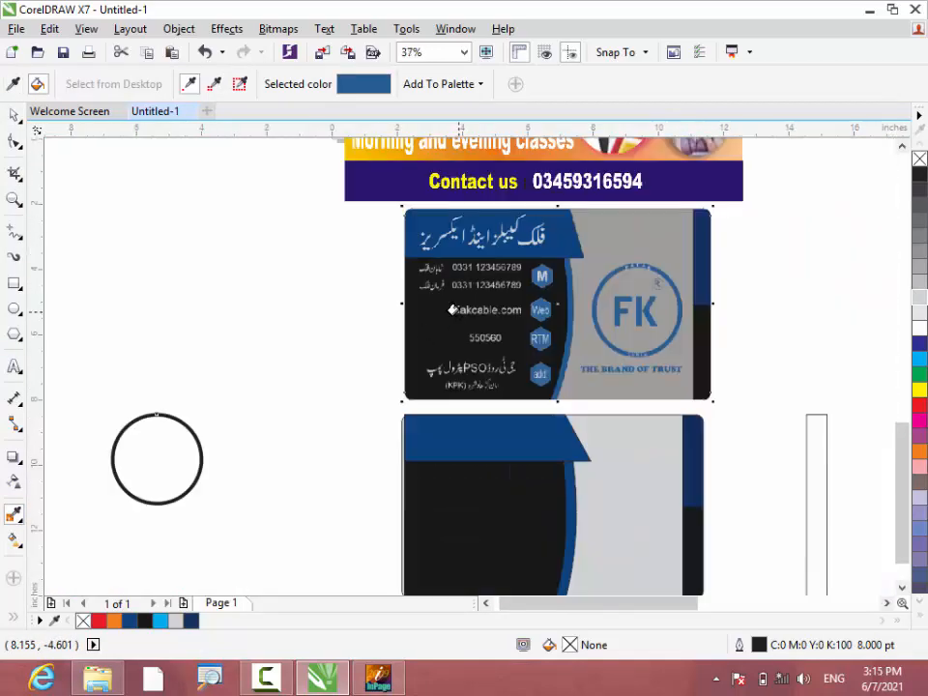
{"action": "scroll", "coordinate": [95, 464], "scroll_direction": "up", "scroll_amount": 3}
{"action": "scroll", "coordinate": [272, 386], "scroll_direction": "up", "scroll_amount": 1}
{"action": "left_click", "coordinate": [270, 387]}
{"action": "scroll", "coordinate": [270, 386], "scroll_direction": "down", "scroll_amount": 4}
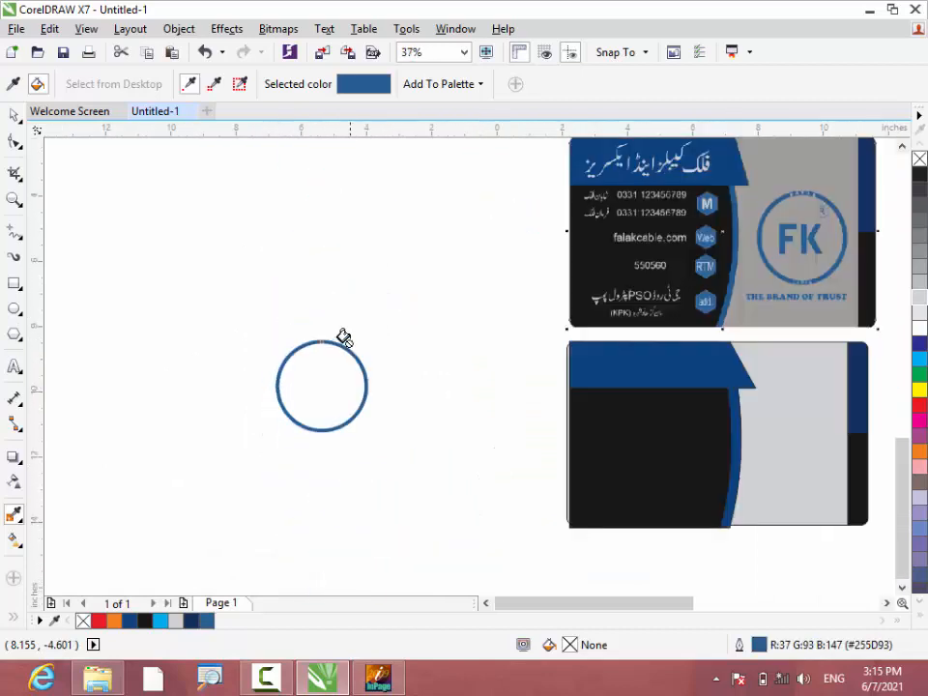
Try a bright green (#00FF00) outline color on the circle through the Outline Pen settings.
{"action": "key", "text": "F12"}
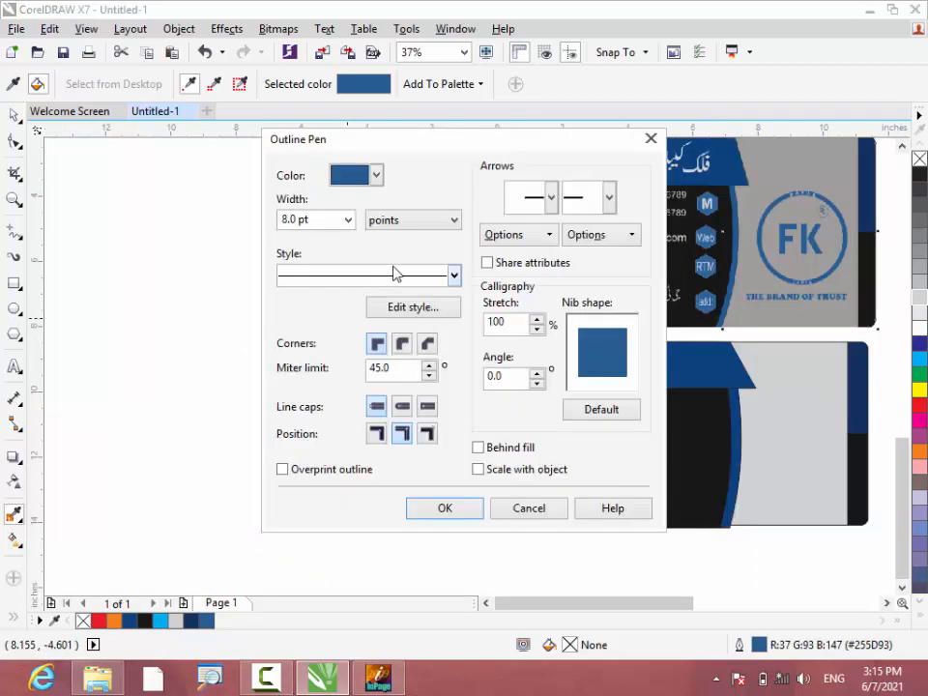
{"action": "left_click", "coordinate": [376, 176]}
{"action": "left_click", "coordinate": [352, 225]}
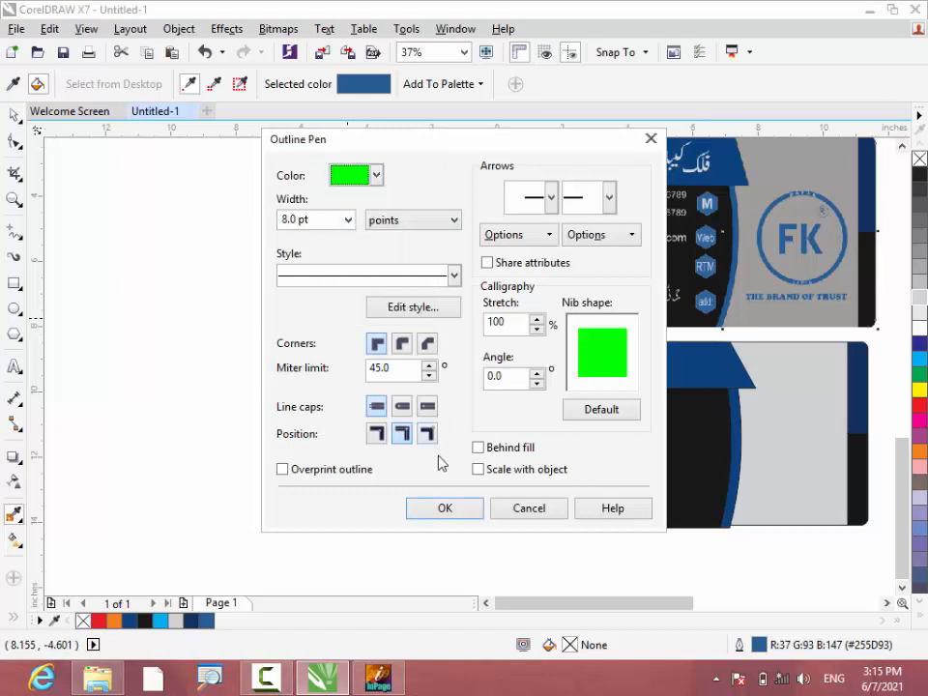
{"action": "left_click", "coordinate": [443, 508]}
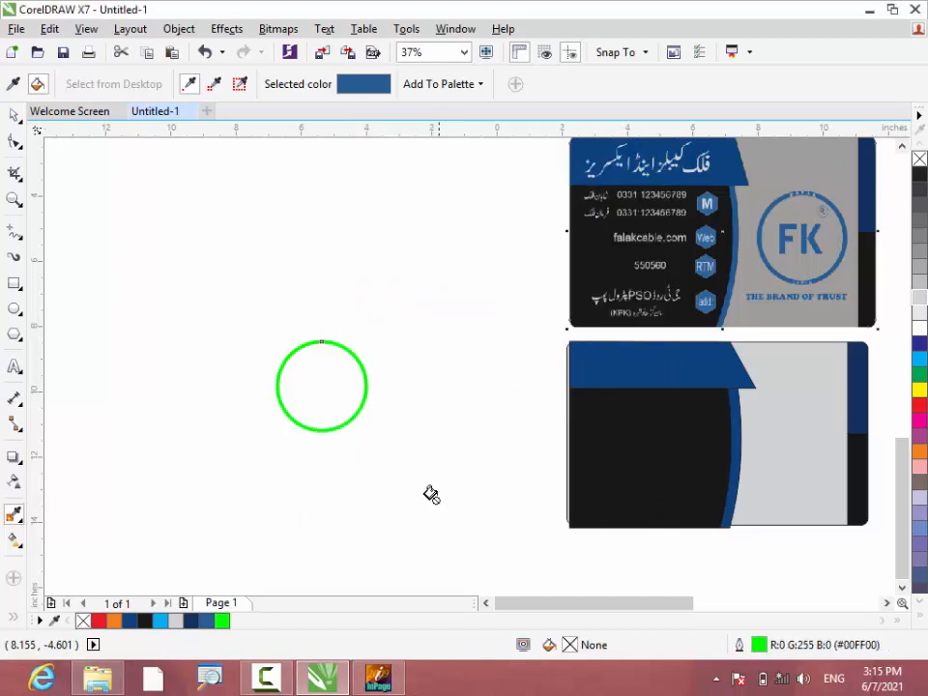
{"action": "left_click", "coordinate": [354, 418]}
{"action": "left_click", "coordinate": [15, 116]}
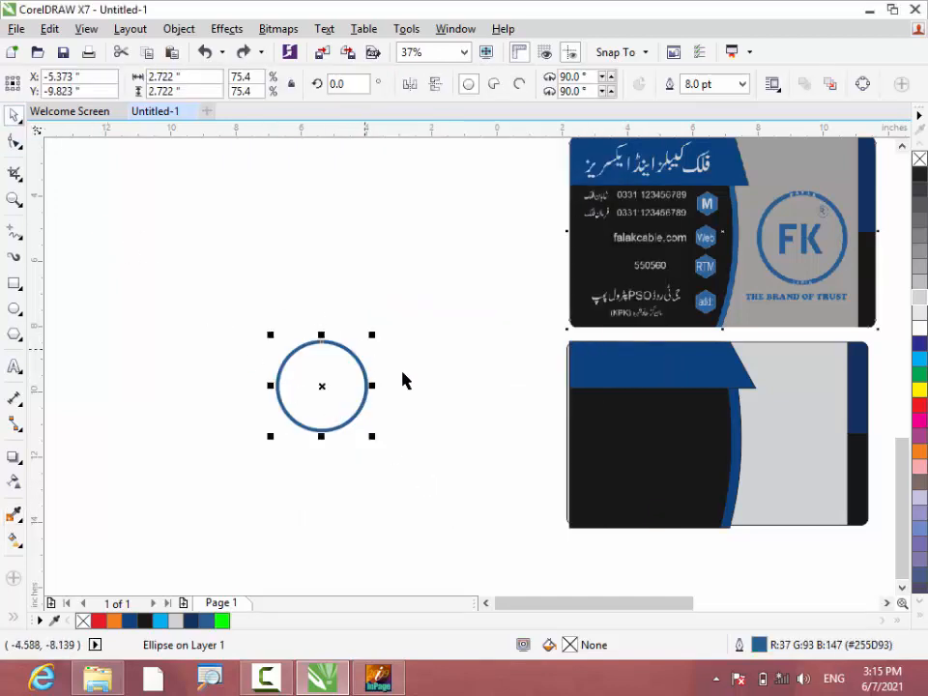
Add the artistic text "FK" above the circle and enlarge it to about 112 pt.
{"action": "left_click", "coordinate": [15, 368]}
{"action": "left_click", "coordinate": [225, 231]}
{"action": "type", "text": "FK"}
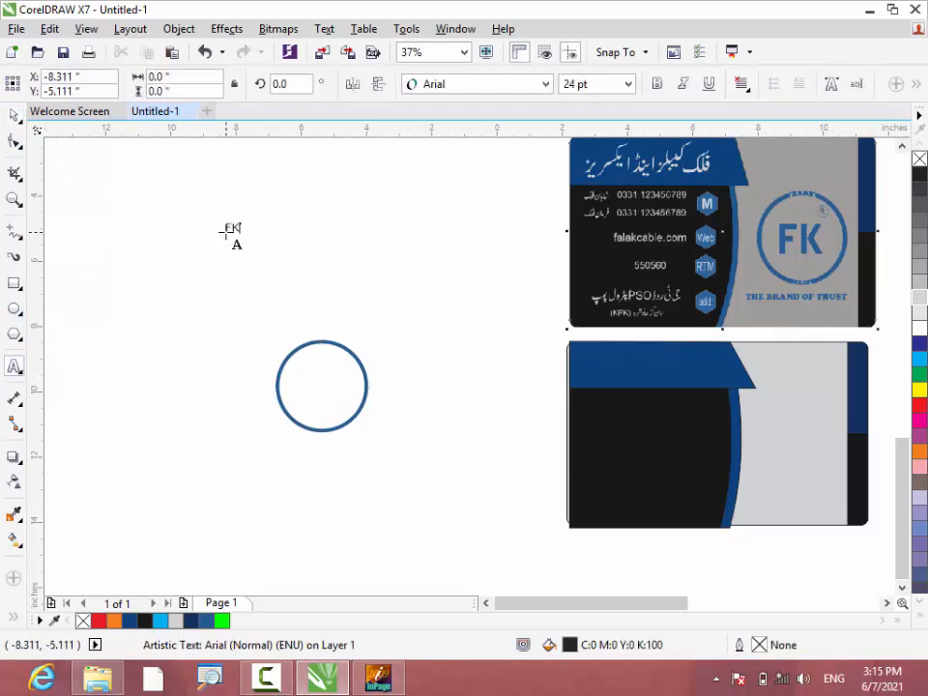
{"action": "left_click_drag", "start_coordinate": [243, 239], "coordinate": [291, 282]}
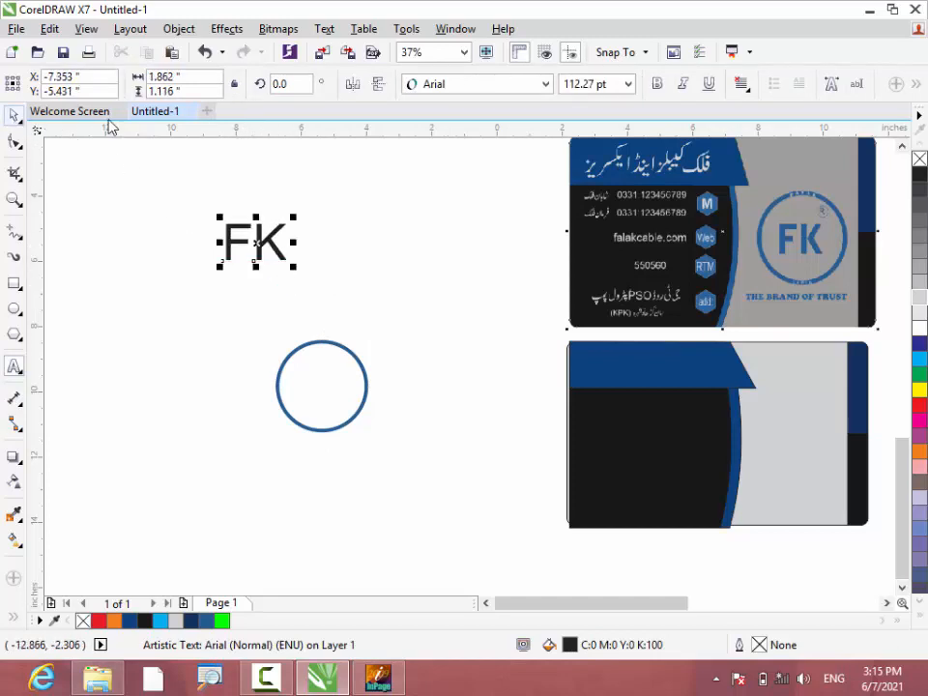
Change the font of the FK text to Arial Black.
{"action": "left_click", "coordinate": [545, 85]}
{"action": "mouse_move", "coordinate": [543, 128]}
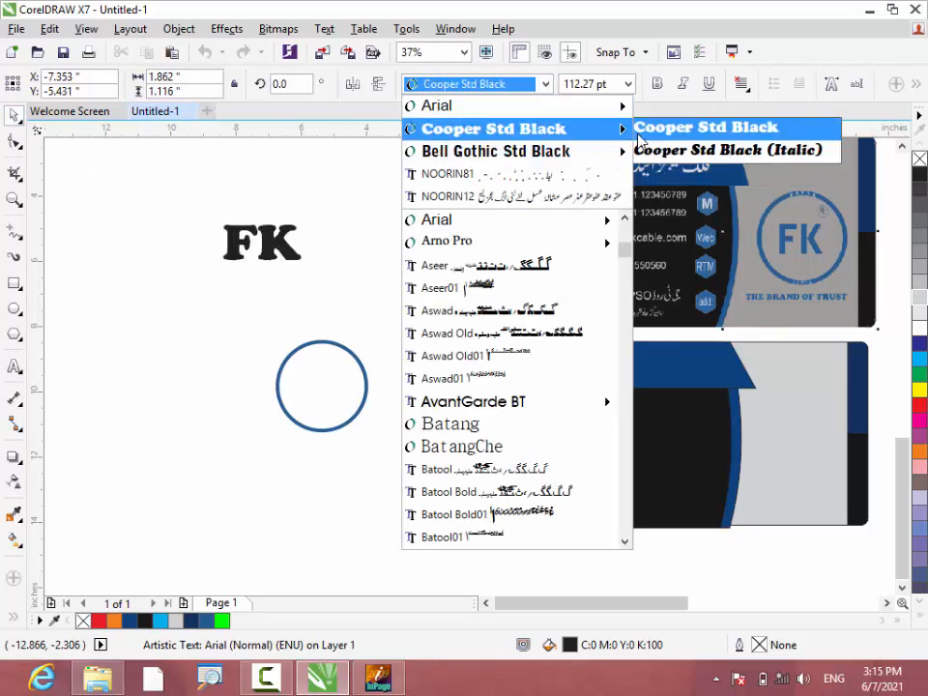
{"action": "type", "text": "Arabic Typesetting"}
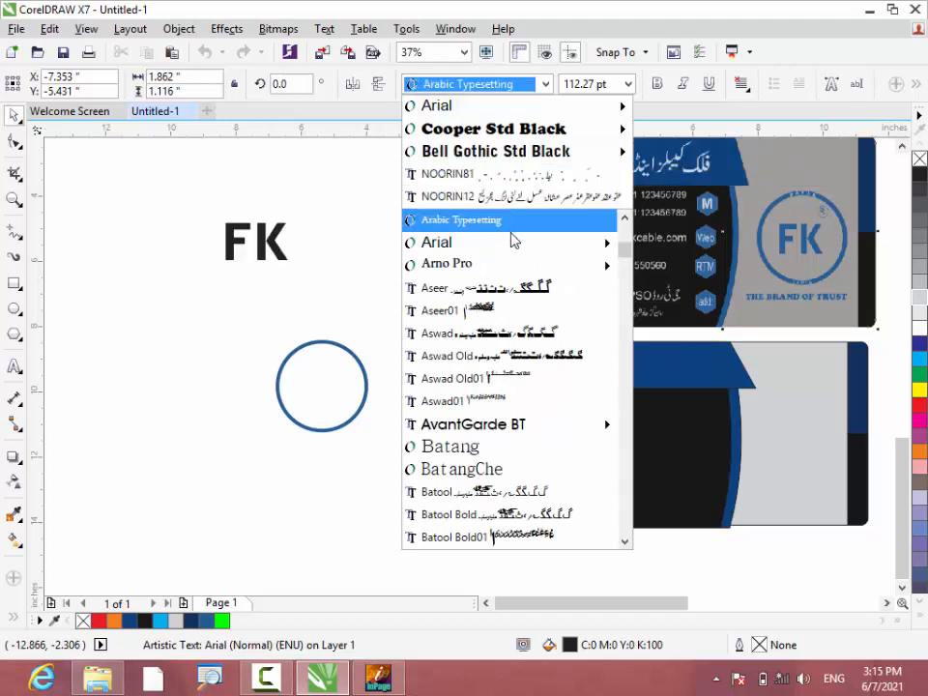
{"action": "mouse_move", "coordinate": [530, 242]}
{"action": "left_click", "coordinate": [650, 332]}
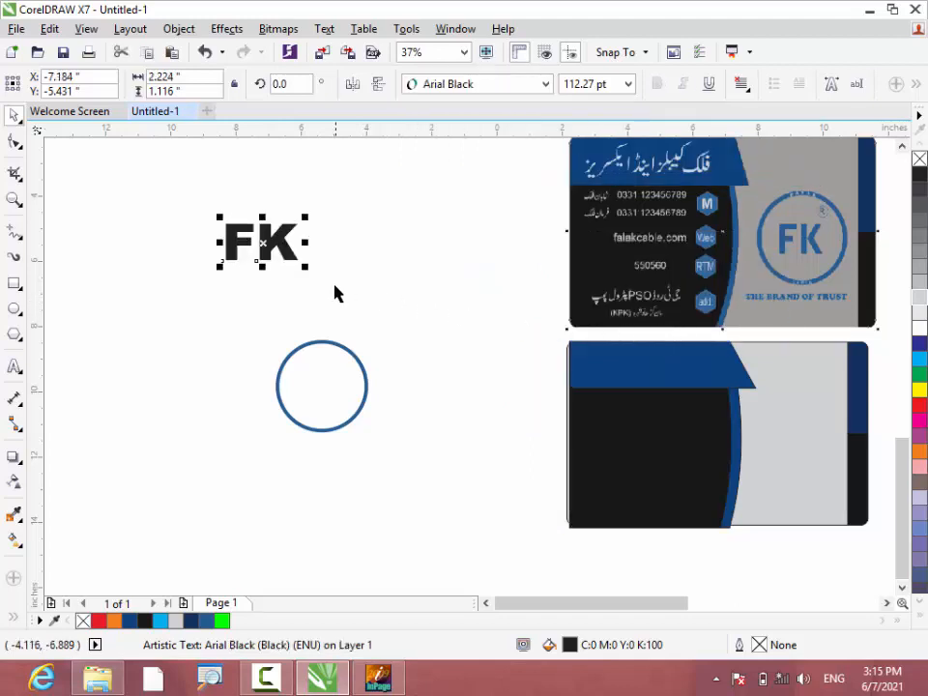
Center the FK text inside the blue circle and scale it to about 100 pt, filling most of the circle's width.
{"action": "left_click_drag", "start_coordinate": [306, 267], "coordinate": [320, 386]}
{"action": "scroll", "coordinate": [320, 386], "scroll_direction": "up", "scroll_amount": 2}
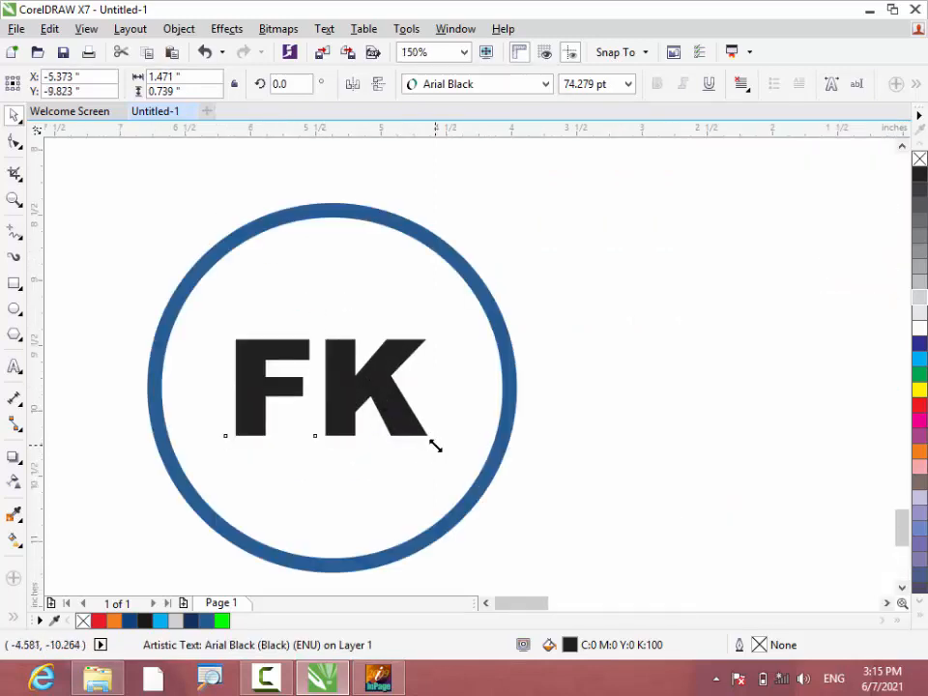
{"action": "left_click_drag", "start_coordinate": [439, 451], "coordinate": [471, 522]}
{"action": "scroll", "coordinate": [456, 307], "scroll_direction": "down", "scroll_amount": 2}
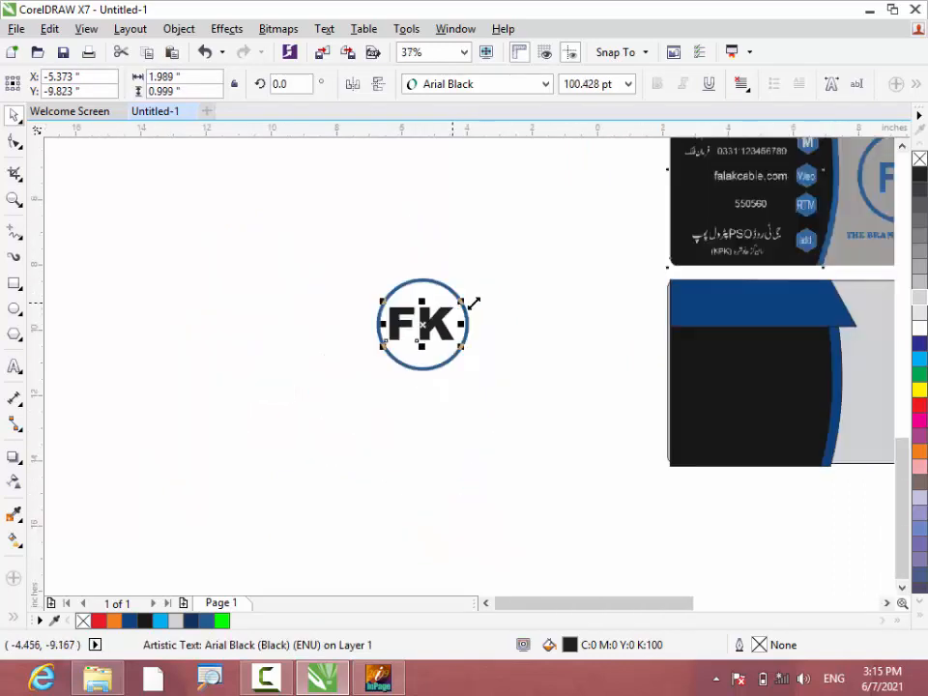
{"action": "scroll", "coordinate": [748, 243], "scroll_direction": "down", "scroll_amount": 3}
{"action": "scroll", "coordinate": [774, 234], "scroll_direction": "up", "scroll_amount": 5}
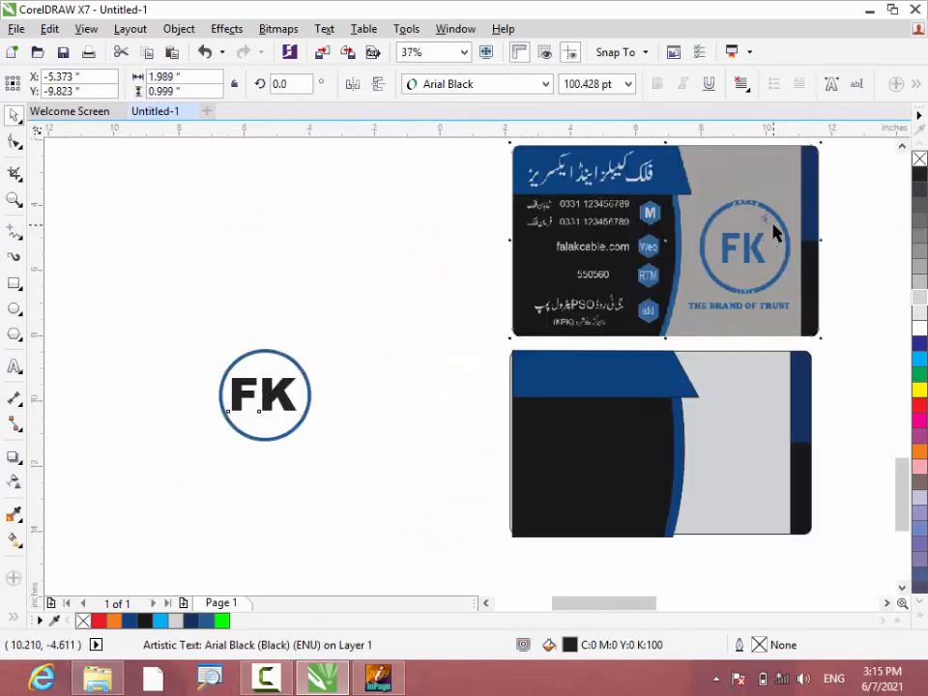
Fill the FK text with the blue #255D93 sampled from the surrounding circle's outline.
{"action": "scroll", "coordinate": [774, 232], "scroll_direction": "down", "scroll_amount": 1}
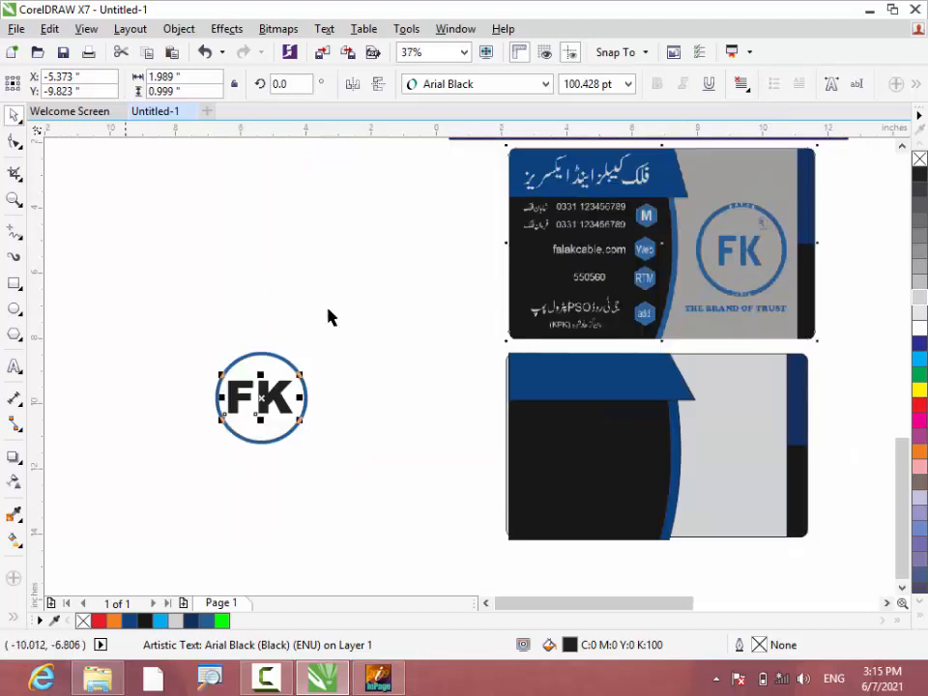
{"action": "left_click", "coordinate": [15, 515]}
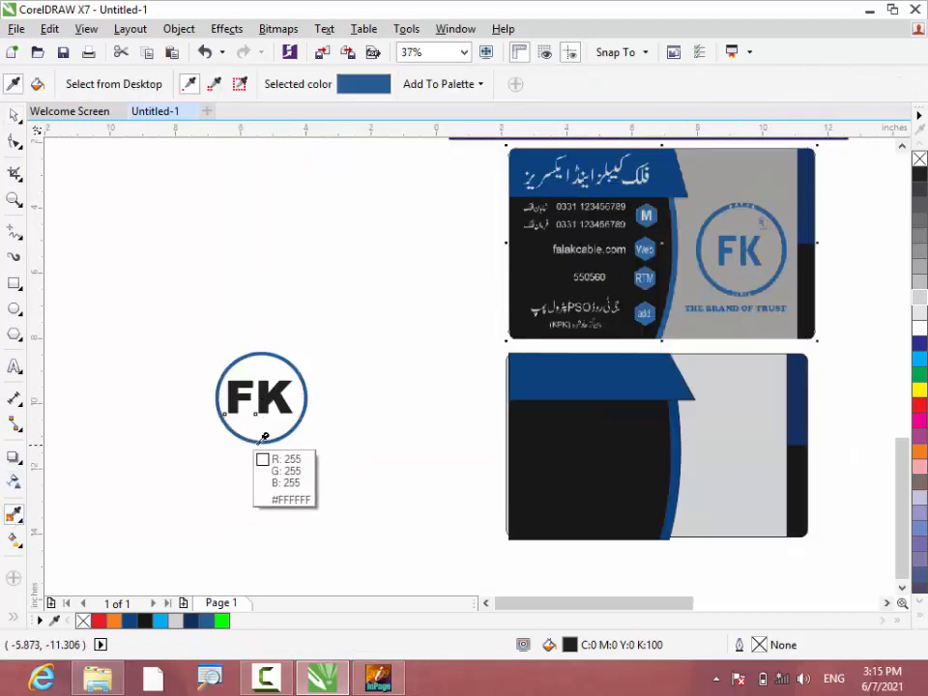
{"action": "left_click", "coordinate": [265, 441]}
{"action": "left_click", "coordinate": [273, 394]}
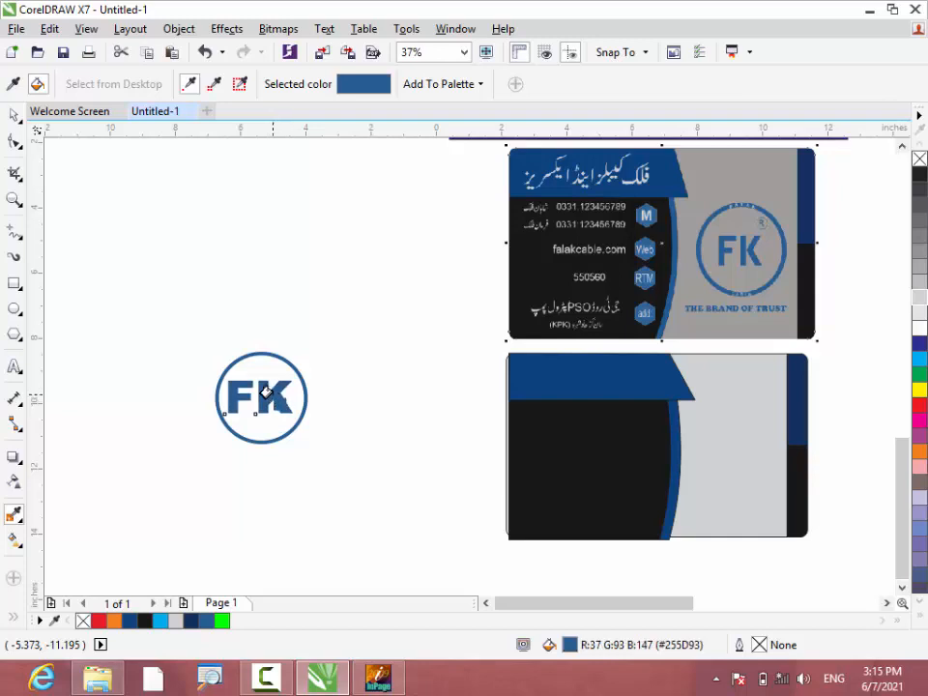
Draw a small circle about 0.47 inches across beside the logo and add the artistic text "R" below it.
{"action": "scroll", "coordinate": [263, 393], "scroll_direction": "up", "scroll_amount": 1}
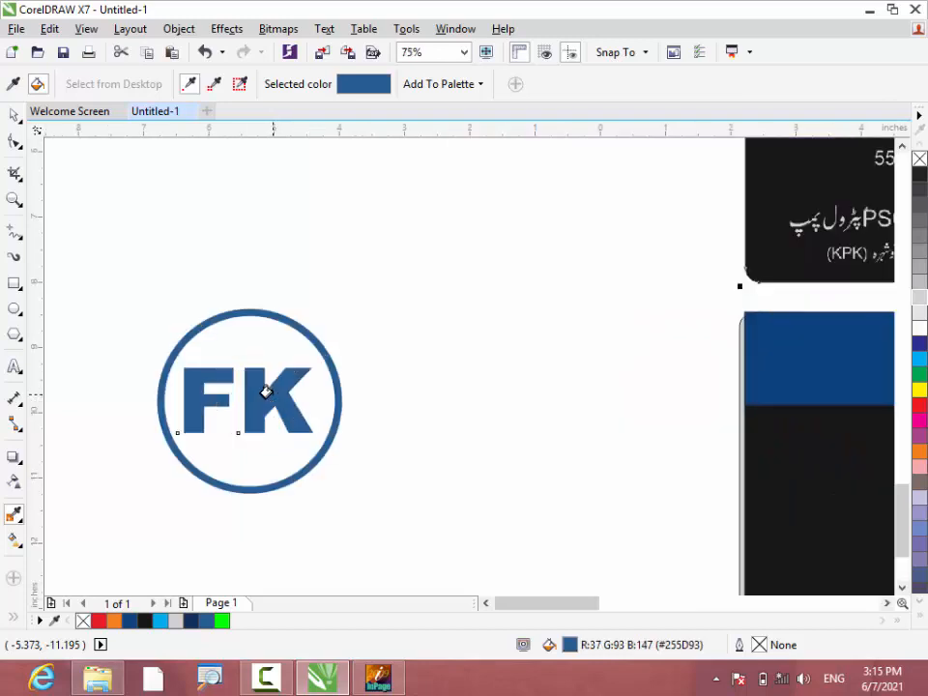
{"action": "left_click", "coordinate": [14, 309]}
{"action": "left_click_drag", "start_coordinate": [537, 298], "coordinate": [554, 324]}
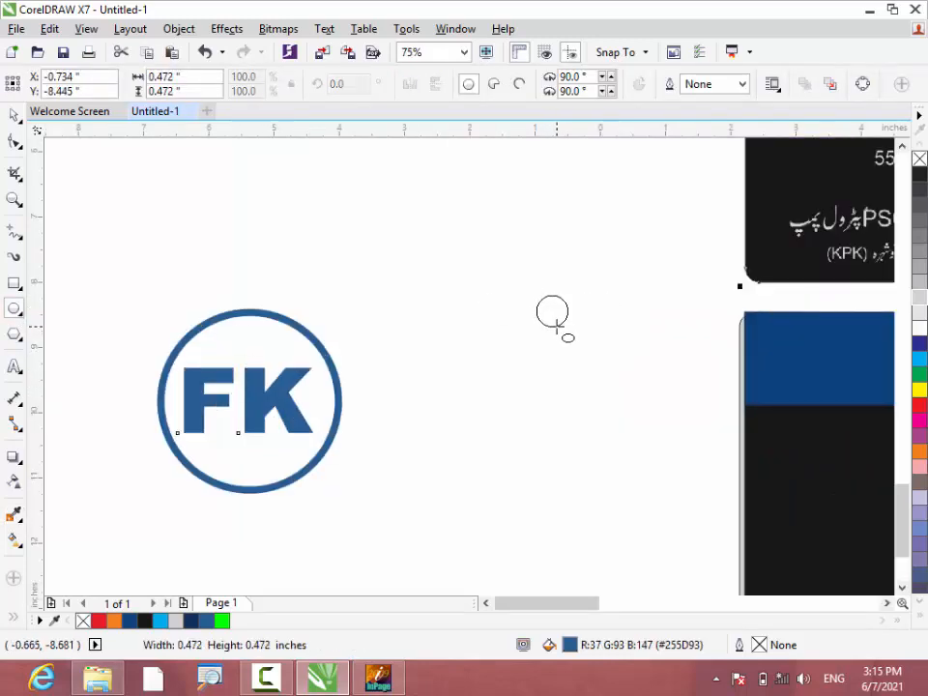
{"action": "left_click", "coordinate": [14, 367]}
{"action": "left_click", "coordinate": [506, 370]}
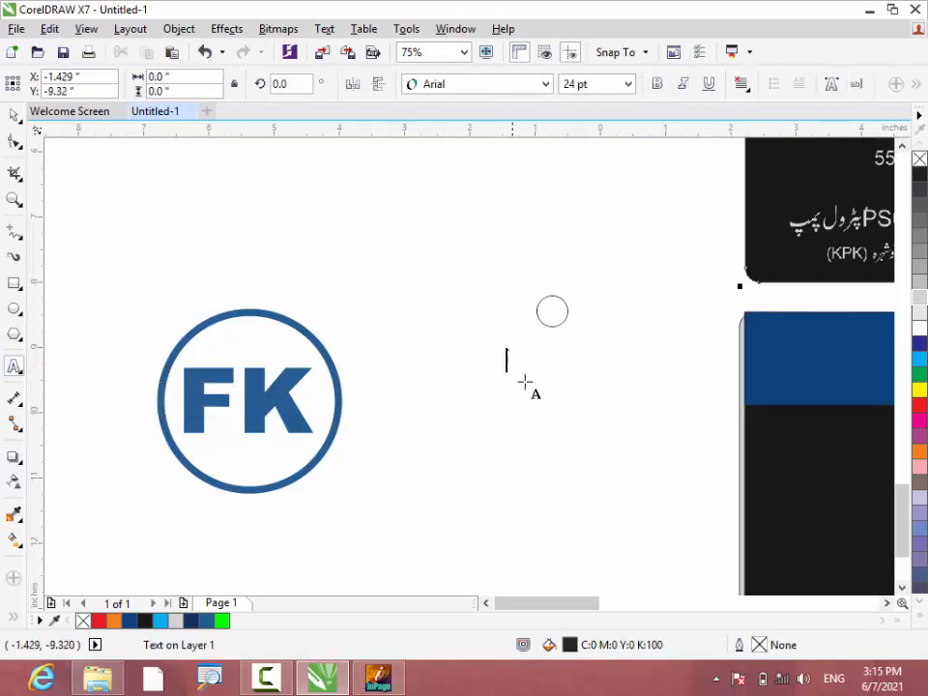
{"action": "type", "text": "R"}
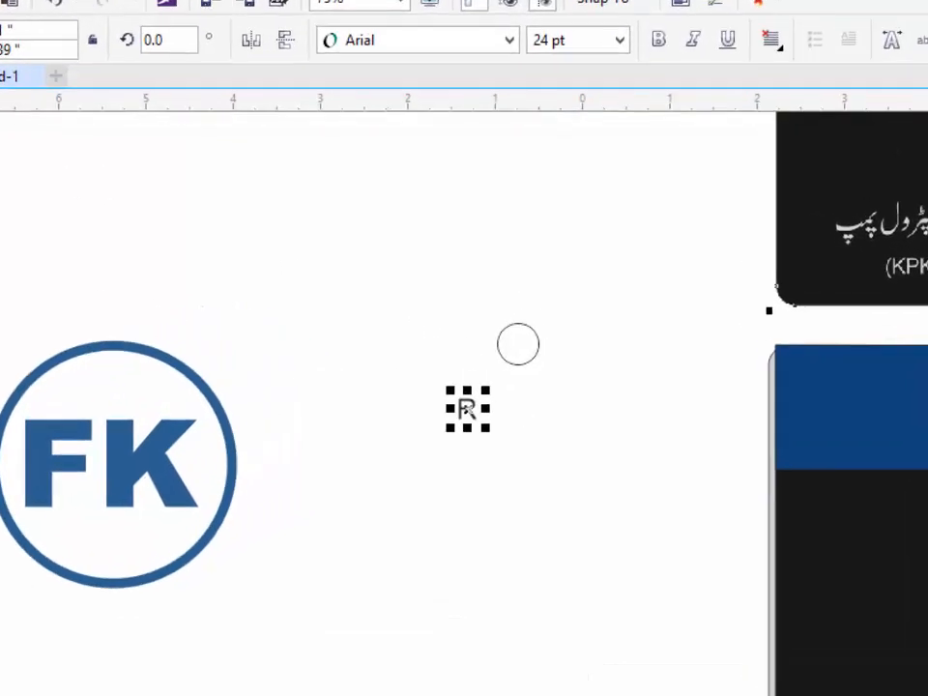
Center the letter R inside the small circle and group the two objects as a registered mark.
{"action": "left_click_drag", "start_coordinate": [406, 484], "coordinate": [476, 398]}
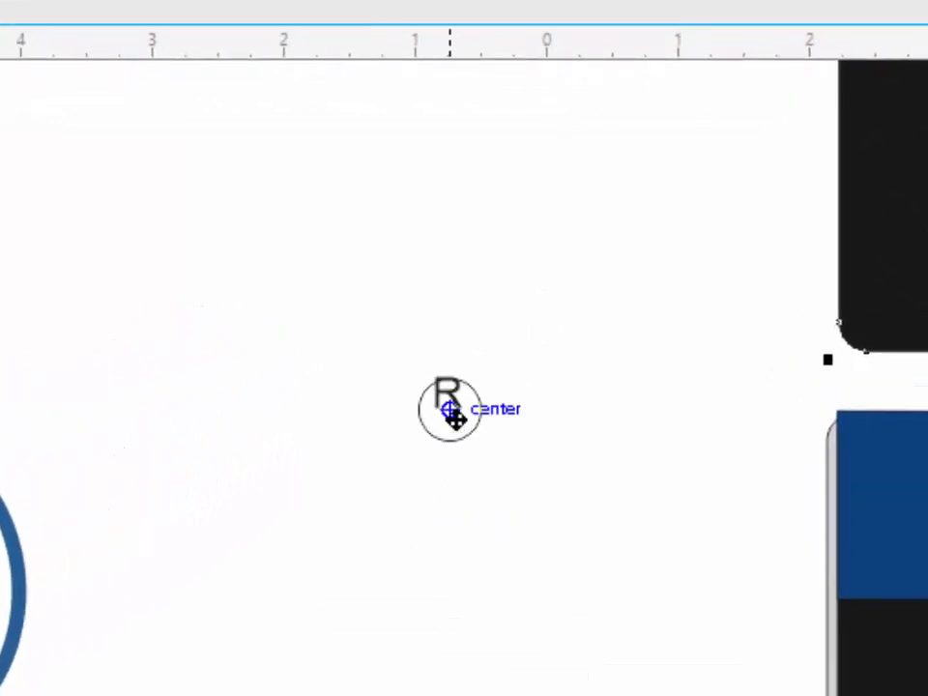
{"action": "scroll", "coordinate": [477, 397], "scroll_direction": "up", "scroll_amount": 3}
{"action": "scroll", "coordinate": [455, 417], "scroll_direction": "up", "scroll_amount": 2}
{"action": "left_click_drag", "start_coordinate": [421, 216], "coordinate": [434, 334]}
{"action": "scroll", "coordinate": [406, 387], "scroll_direction": "down", "scroll_amount": 4}
{"action": "left_click_drag", "start_coordinate": [651, 234], "coordinate": [256, 600]}
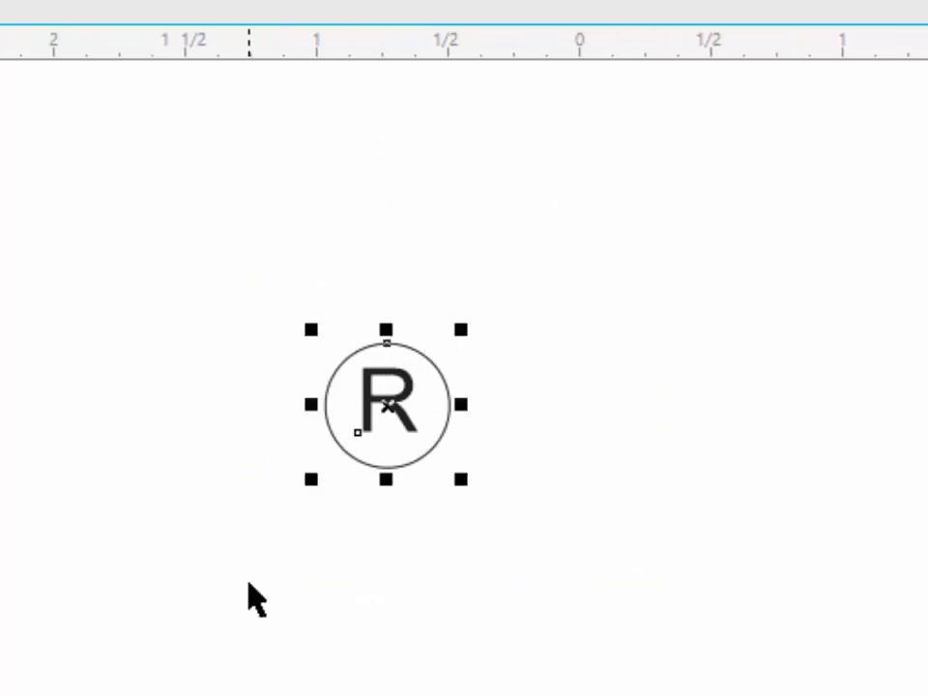
Color the letter R and the small circle's outline with the blue sampled from the FK logo's ring.
{"action": "left_click", "coordinate": [13, 516]}
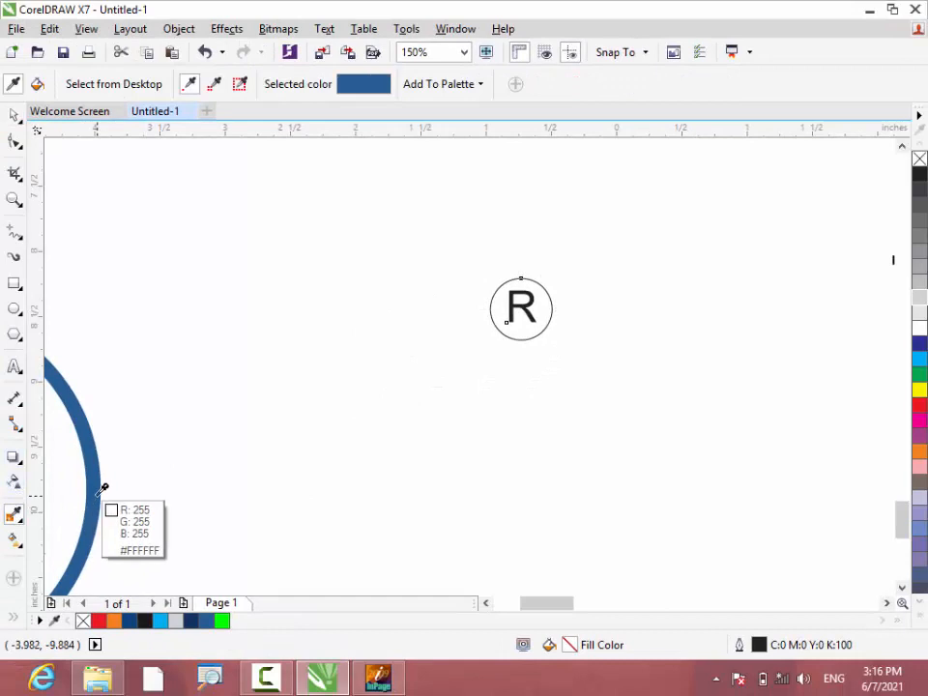
{"action": "left_click", "coordinate": [104, 488]}
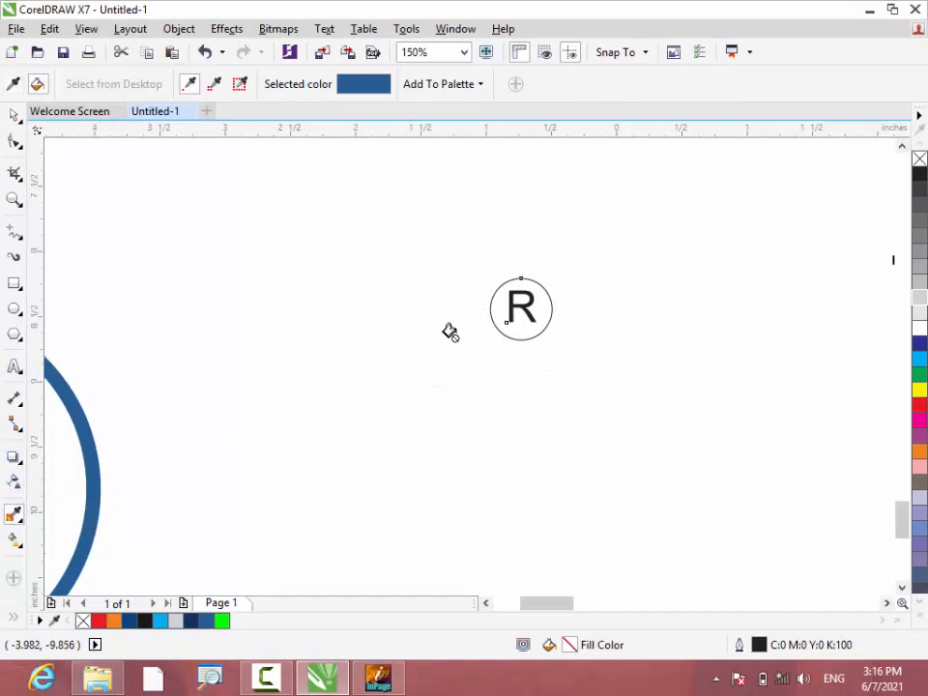
{"action": "scroll", "coordinate": [522, 292], "scroll_direction": "up", "scroll_amount": 3}
{"action": "left_click", "coordinate": [501, 298]}
{"action": "scroll", "coordinate": [496, 185], "scroll_direction": "up", "scroll_amount": 1}
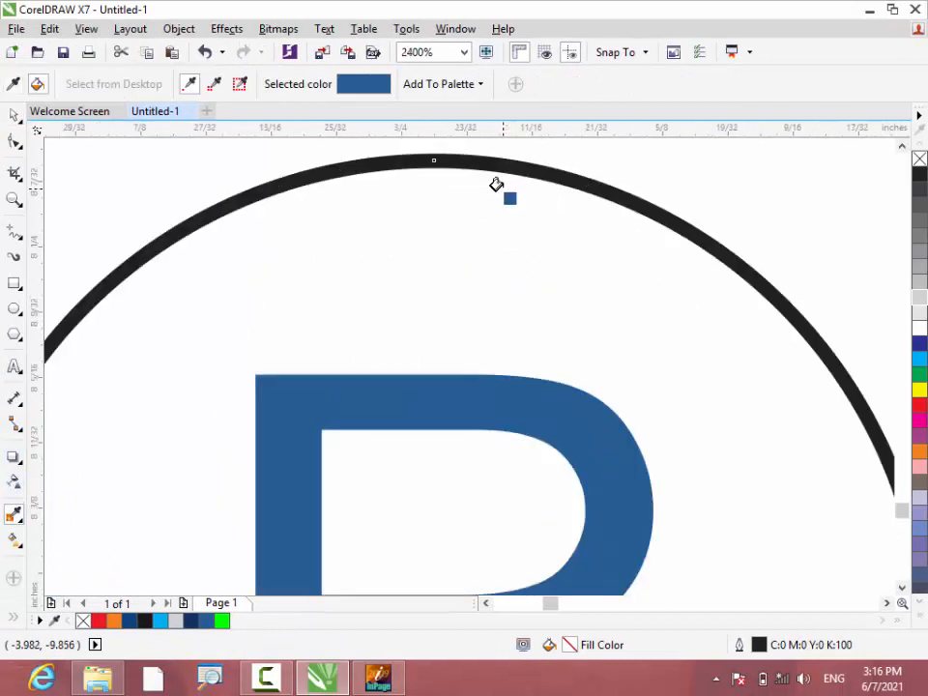
{"action": "left_click", "coordinate": [547, 172]}
{"action": "scroll", "coordinate": [488, 249], "scroll_direction": "down", "scroll_amount": 3}
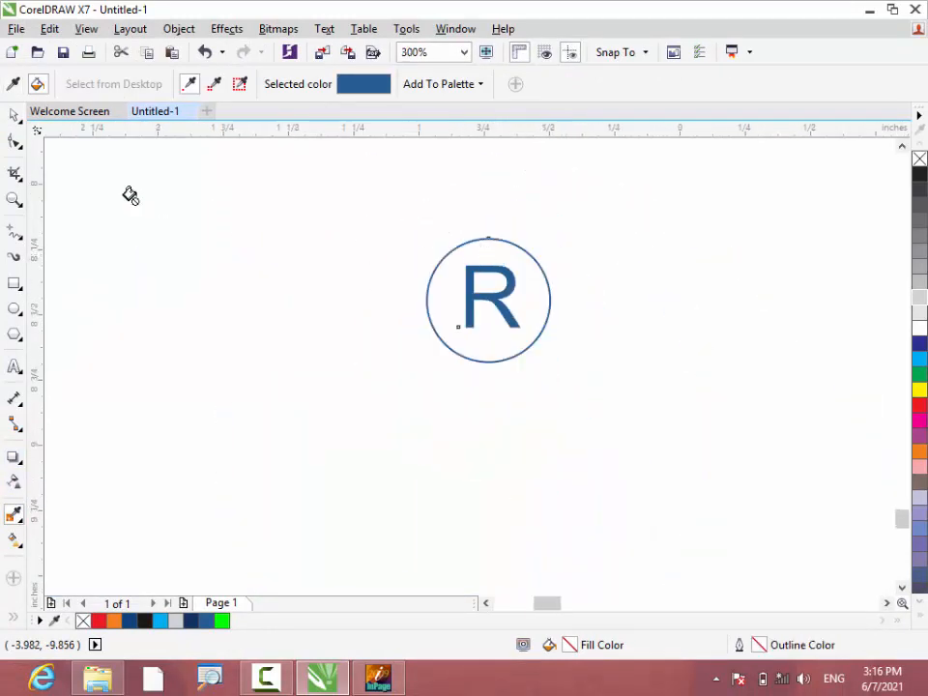
Move the registered mark inside the FK ring, above the K, and scale it down to about 0.264 inches.
{"action": "left_click", "coordinate": [16, 115]}
{"action": "scroll", "coordinate": [263, 270], "scroll_direction": "down", "scroll_amount": 1}
{"action": "scroll", "coordinate": [328, 361], "scroll_direction": "down", "scroll_amount": 1}
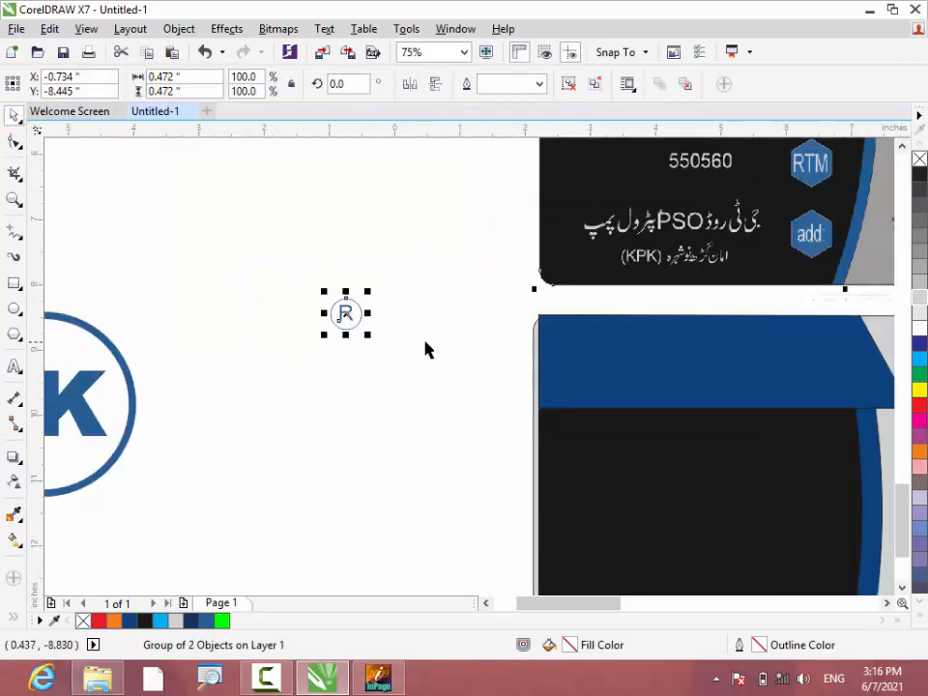
{"action": "scroll", "coordinate": [426, 348], "scroll_direction": "down", "scroll_amount": 1}
{"action": "left_click_drag", "start_coordinate": [397, 348], "coordinate": [247, 341]}
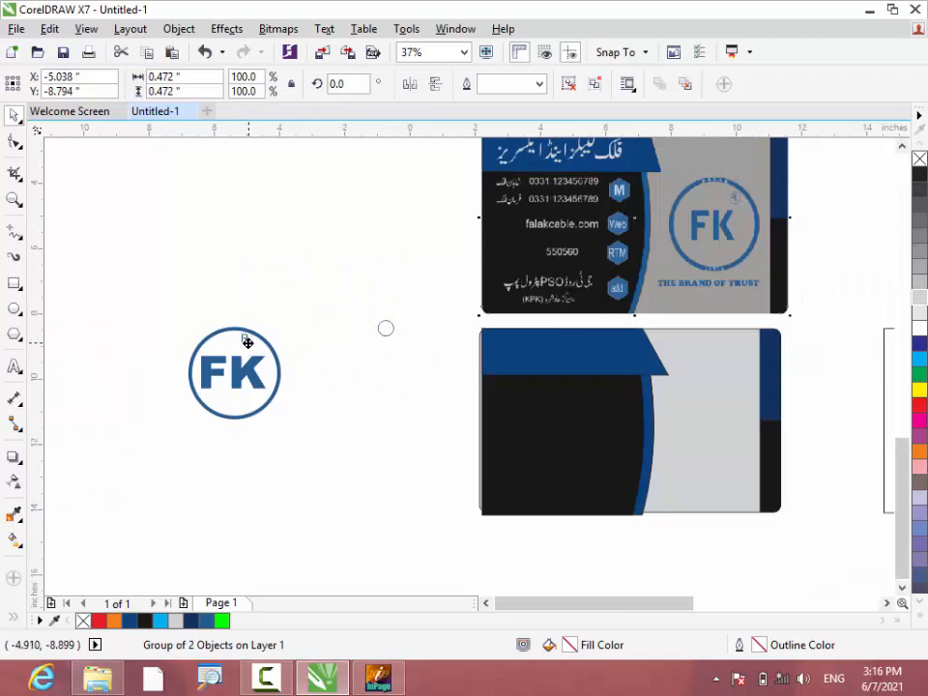
{"action": "scroll", "coordinate": [232, 341], "scroll_direction": "up", "scroll_amount": 3}
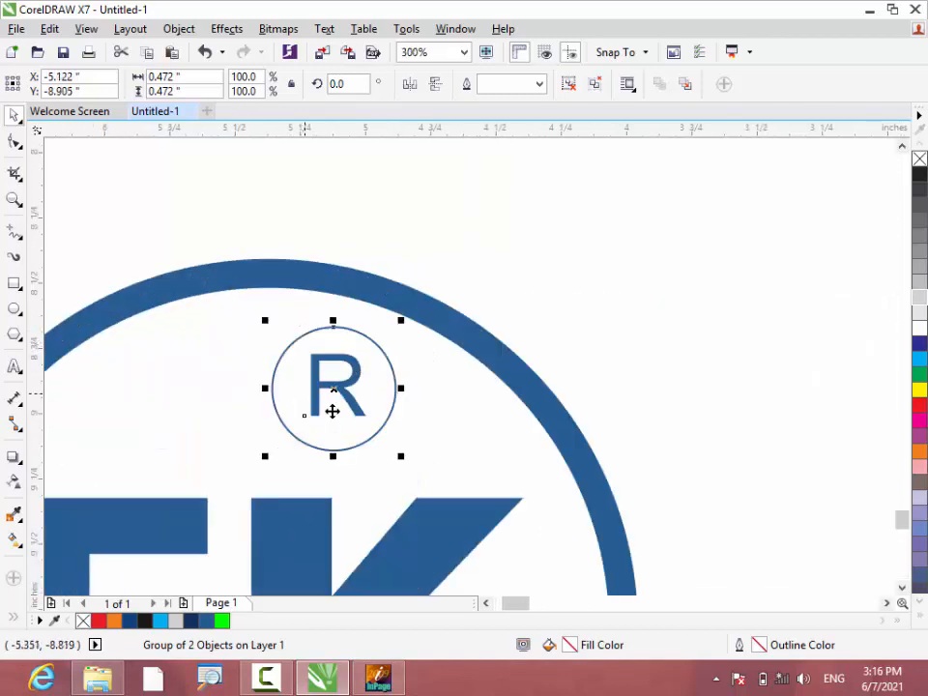
{"action": "left_click_drag", "start_coordinate": [400, 458], "coordinate": [416, 414]}
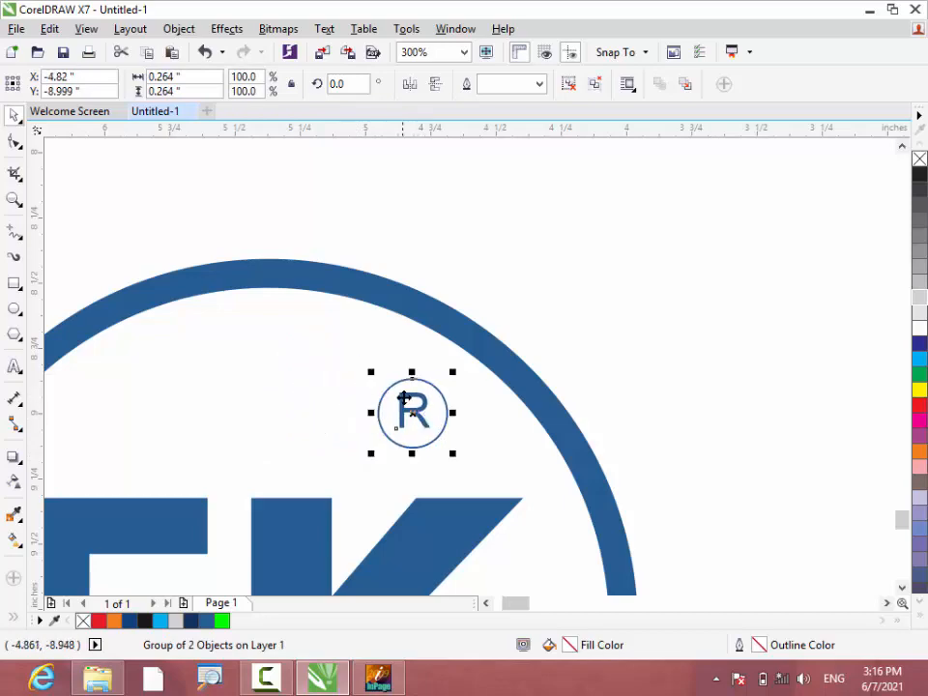
Add two separate 24 pt Arial texts, "FALAK" and "CABLE", in the empty area beside the reference card.
{"action": "scroll", "coordinate": [408, 393], "scroll_direction": "down", "scroll_amount": 2}
{"action": "scroll", "coordinate": [522, 352], "scroll_direction": "down", "scroll_amount": 1}
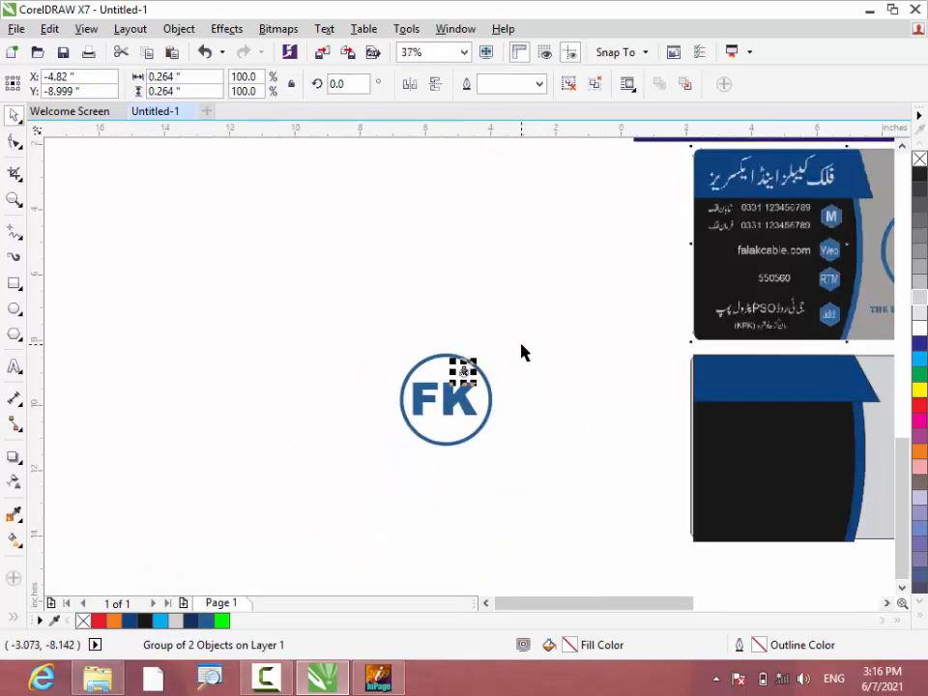
{"action": "scroll", "coordinate": [518, 350], "scroll_direction": "down", "scroll_amount": 1}
{"action": "scroll", "coordinate": [735, 283], "scroll_direction": "up", "scroll_amount": 2}
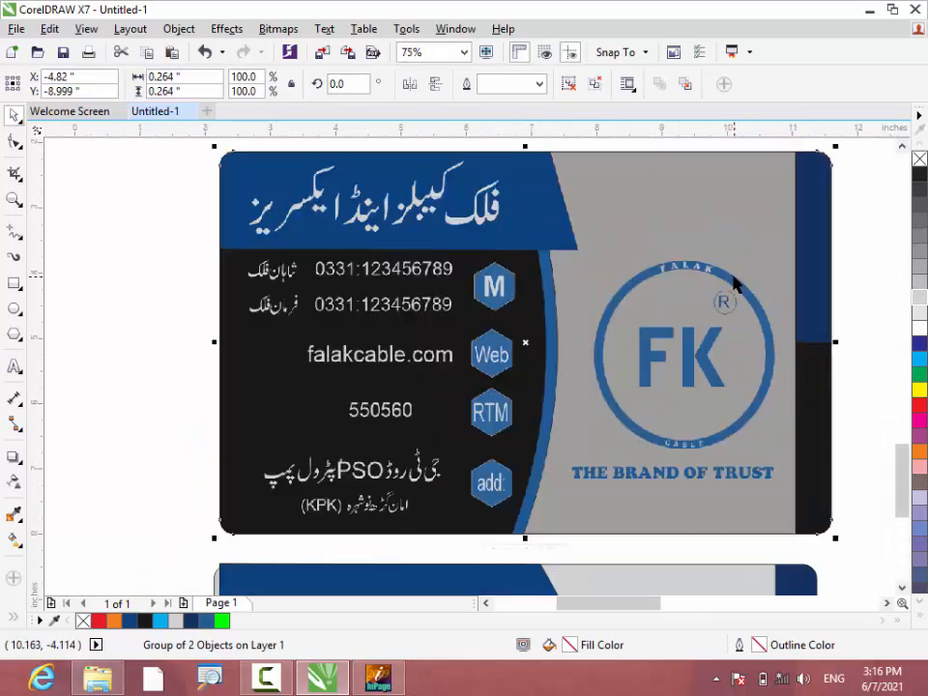
{"action": "left_click", "coordinate": [15, 368]}
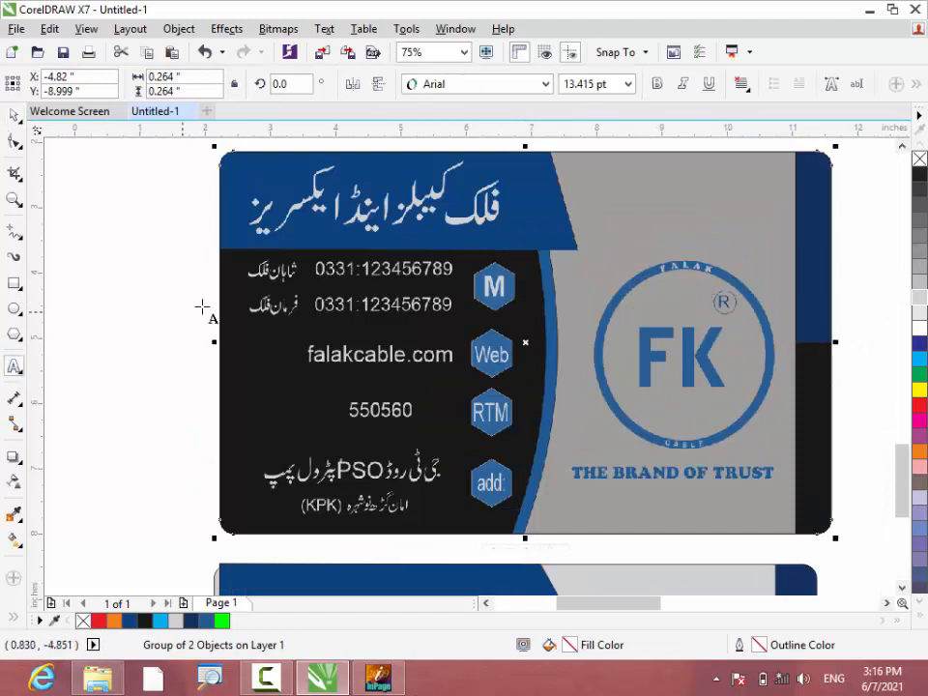
{"action": "scroll", "coordinate": [203, 307], "scroll_direction": "down", "scroll_amount": 1}
{"action": "left_click", "coordinate": [600, 307]}
{"action": "type", "text": "FALAK"}
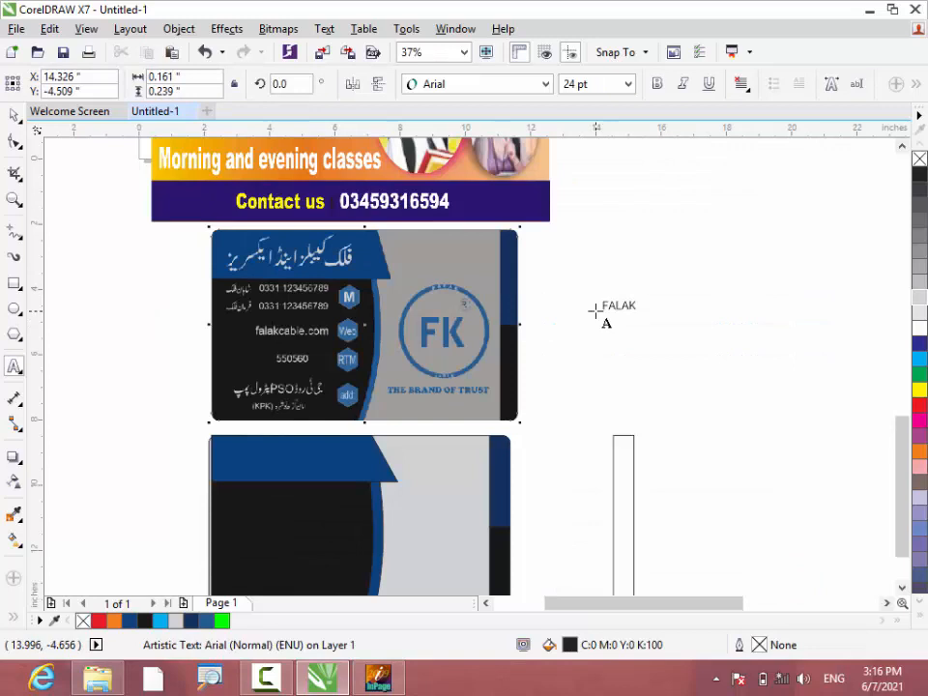
{"action": "left_click", "coordinate": [752, 243]}
{"action": "type", "text": "CABLE"}
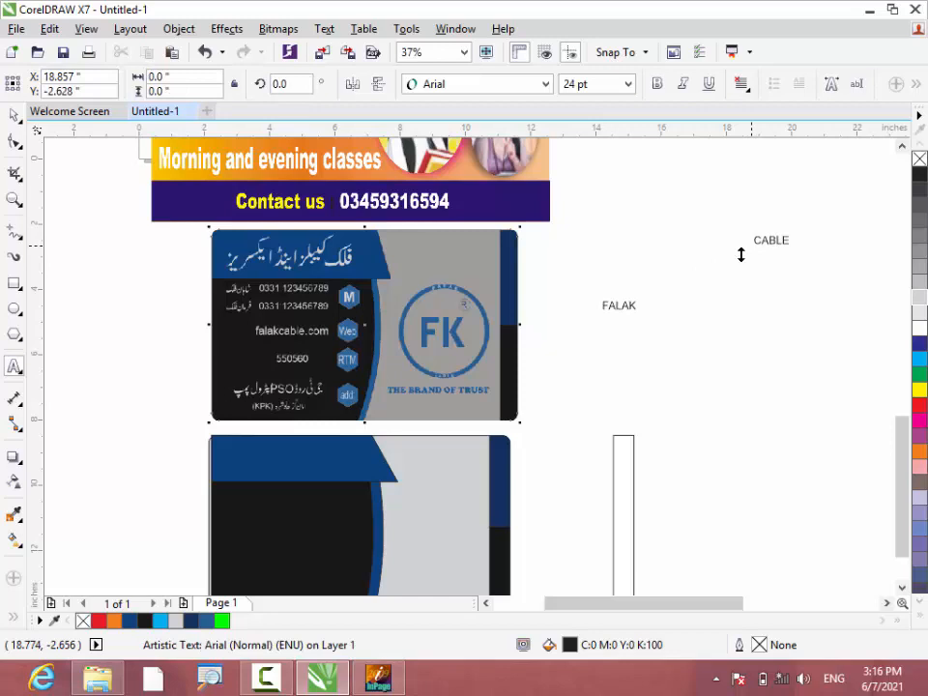
{"action": "key", "text": "Escape"}
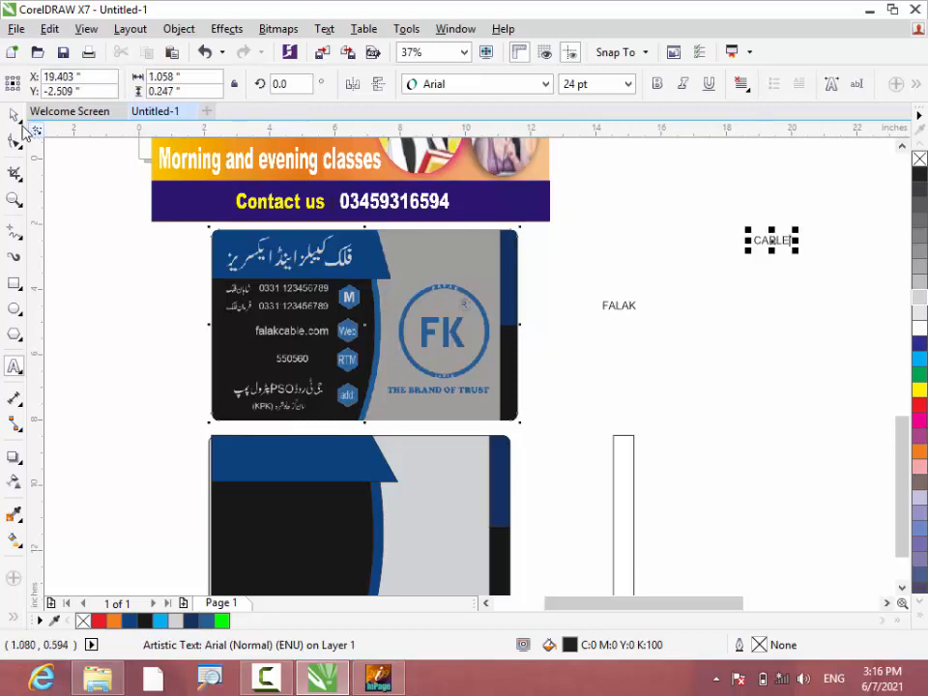
Move the FALAK and CABLE texts together to the area just below the FK logo.
{"action": "scroll", "coordinate": [530, 328], "scroll_direction": "down", "scroll_amount": 2}
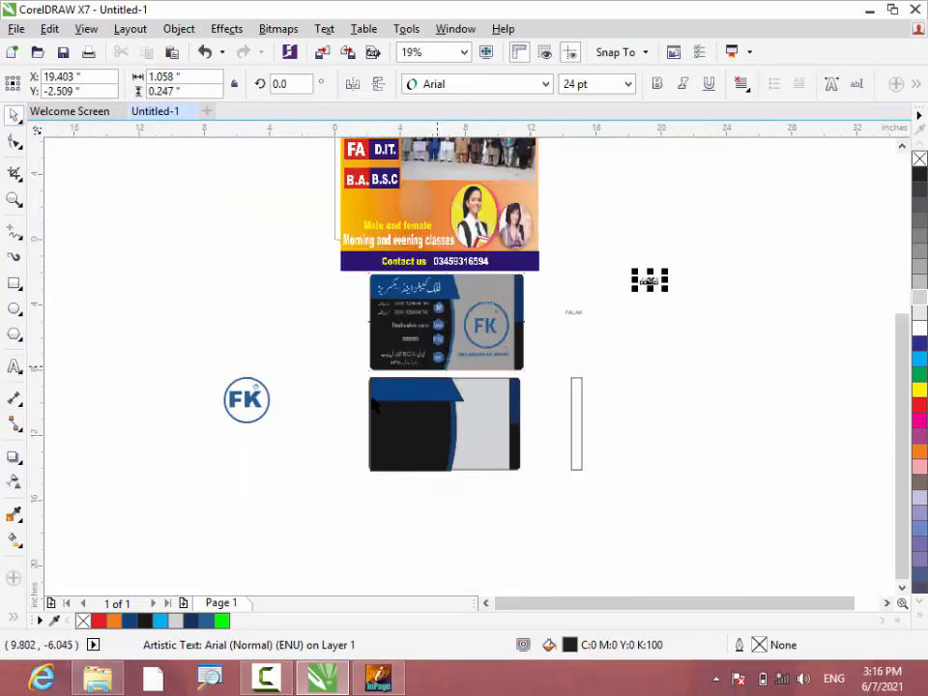
{"action": "left_click_drag", "start_coordinate": [727, 234], "coordinate": [543, 369]}
{"action": "left_click_drag", "start_coordinate": [611, 294], "coordinate": [213, 438]}
{"action": "scroll", "coordinate": [213, 439], "scroll_direction": "up", "scroll_amount": 4}
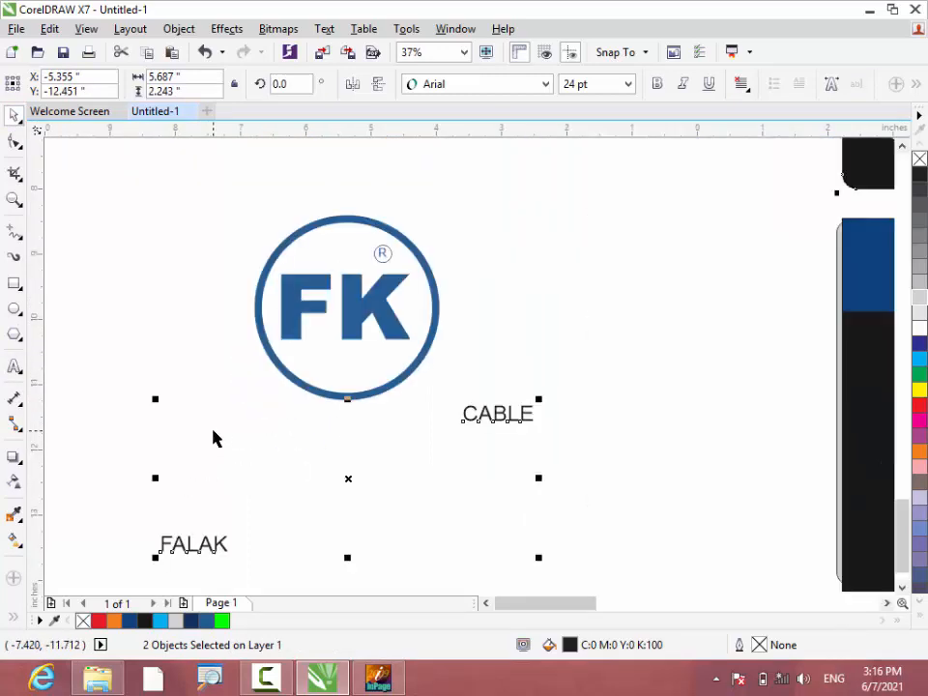
Draw a horizontal 2-Point Line about 1.57 inches long above the CABLE text.
{"action": "left_click", "coordinate": [21, 239]}
{"action": "left_click", "coordinate": [506, 312]}
{"action": "left_click", "coordinate": [23, 240]}
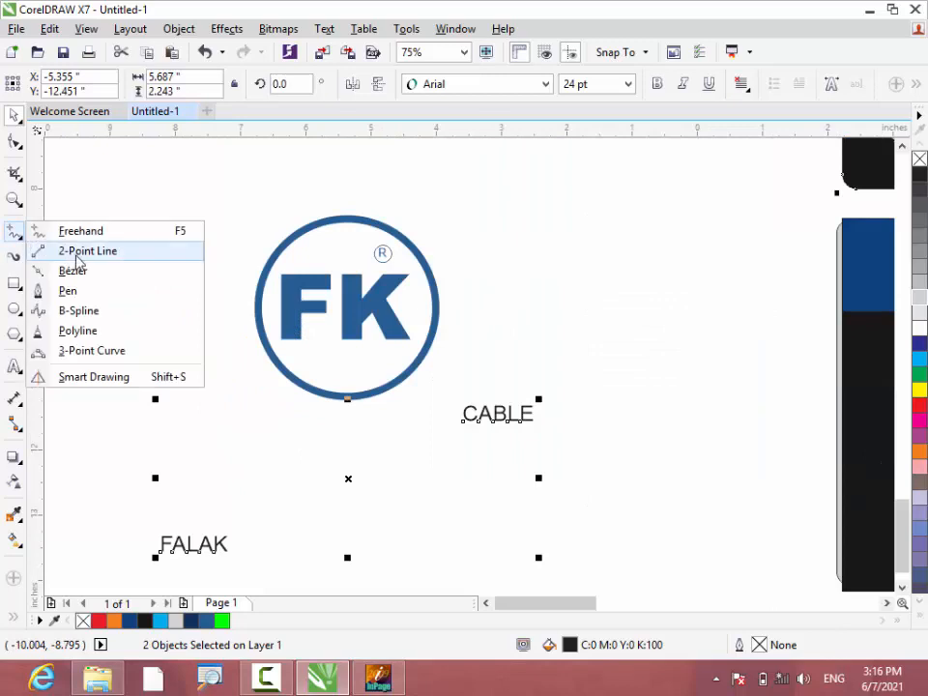
{"action": "left_click", "coordinate": [80, 251]}
{"action": "left_click_drag", "start_coordinate": [496, 353], "coordinate": [598, 354]}
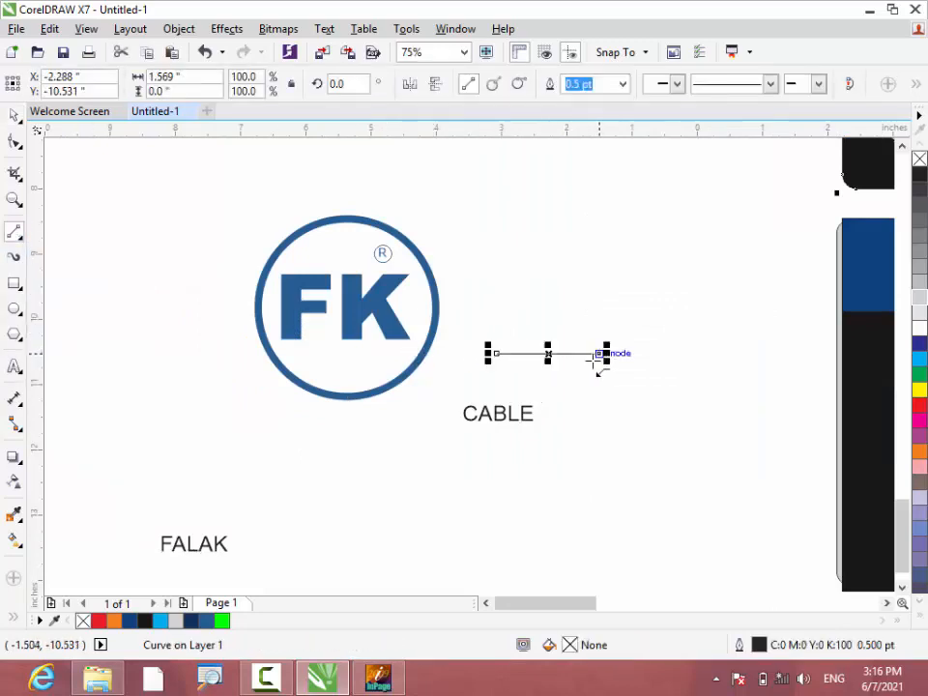
Convert the line to a curve and bend its middle downward into an arc about 0.35 inches deep.
{"action": "left_click", "coordinate": [18, 147]}
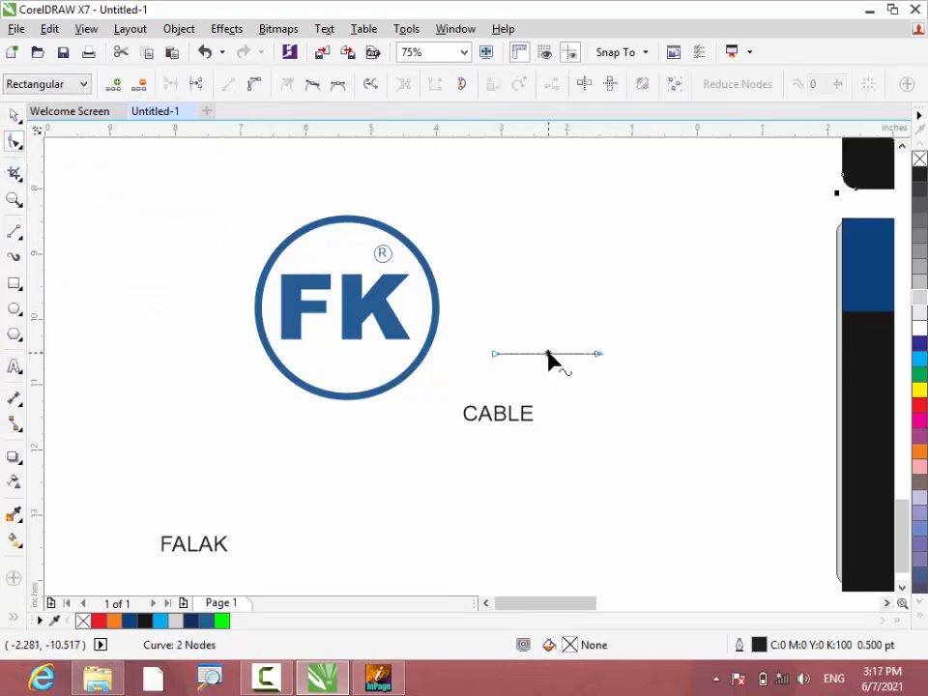
{"action": "left_click", "coordinate": [253, 85]}
{"action": "mouse_move", "coordinate": [541, 358]}
{"action": "left_mouse_down"}
{"action": "mouse_move", "coordinate": [547, 378]}
{"action": "mouse_move", "coordinate": [539, 382]}
{"action": "left_mouse_up"}
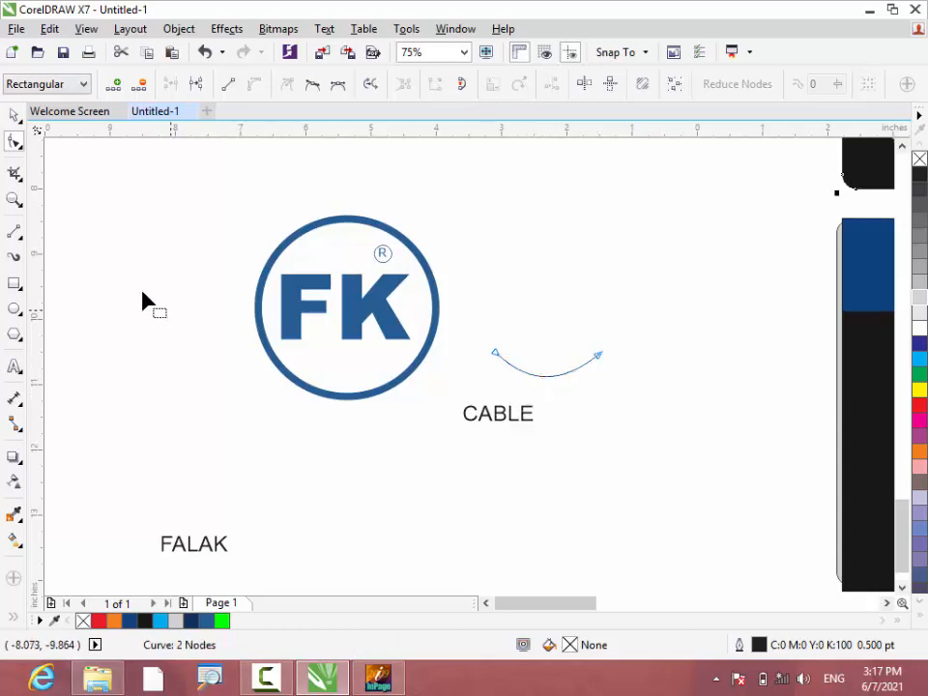
Set the outline width of the FK logo's ring to 10 pt.
{"action": "left_click", "coordinate": [14, 116]}
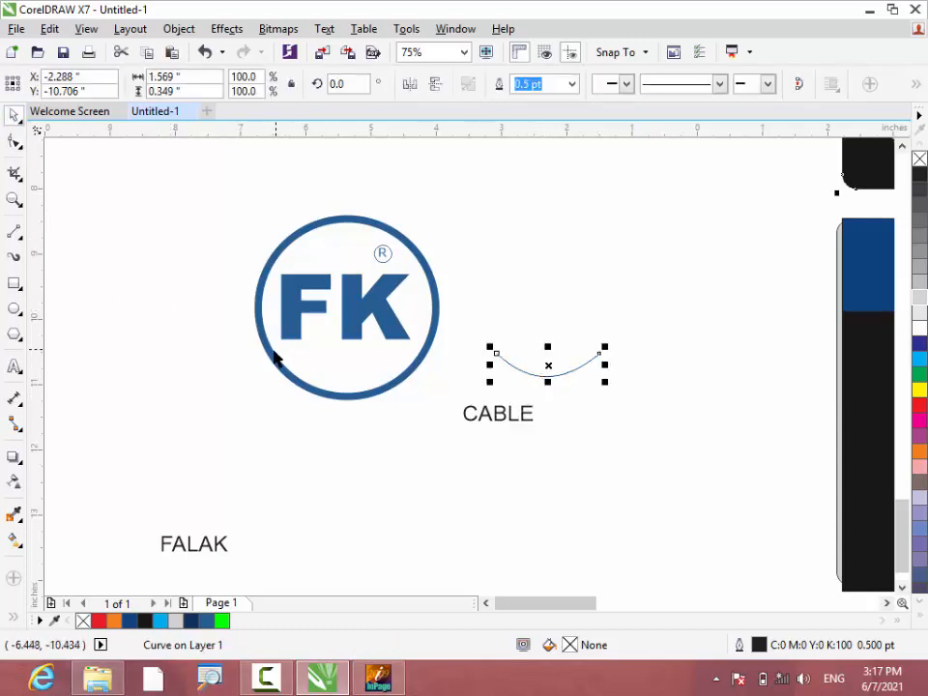
{"action": "left_click", "coordinate": [273, 357]}
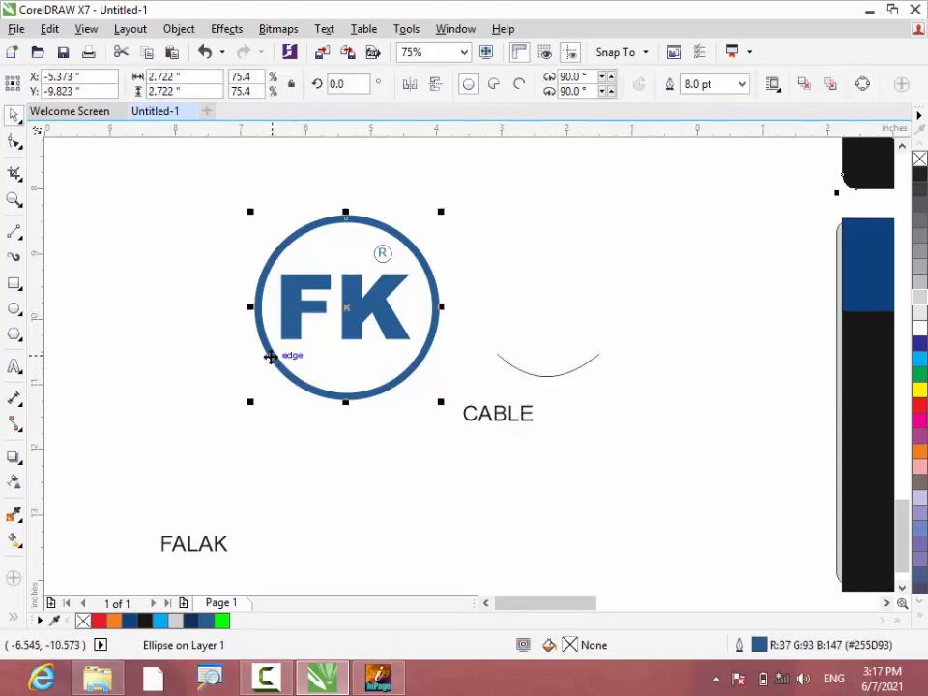
{"action": "left_click", "coordinate": [742, 87]}
{"action": "left_click", "coordinate": [718, 237]}
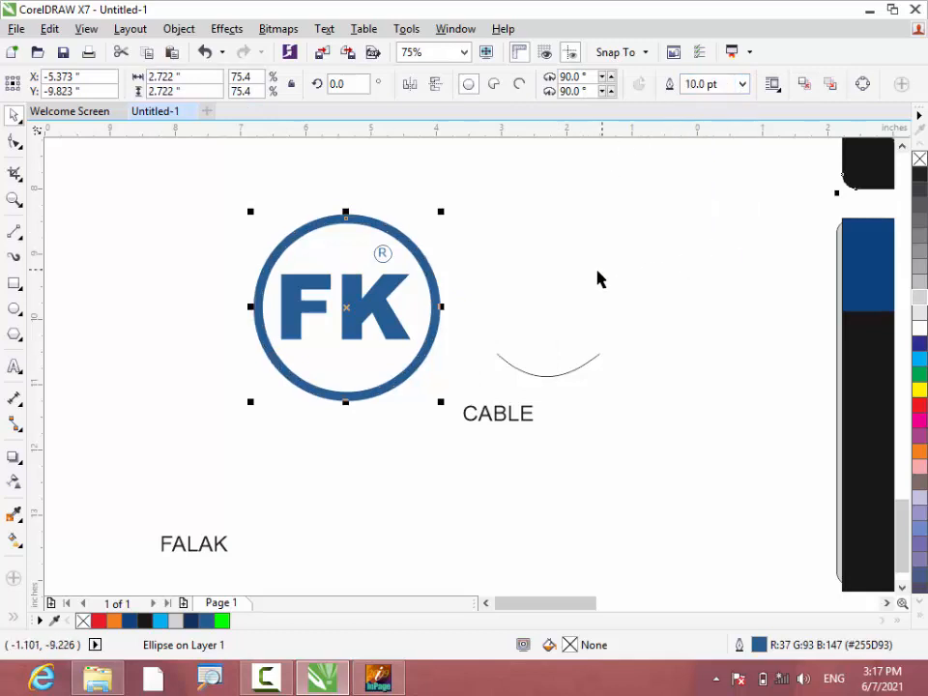
Reduce the CABLE text's font size to 14 pt.
{"action": "left_click", "coordinate": [508, 431]}
{"action": "left_click", "coordinate": [497, 418]}
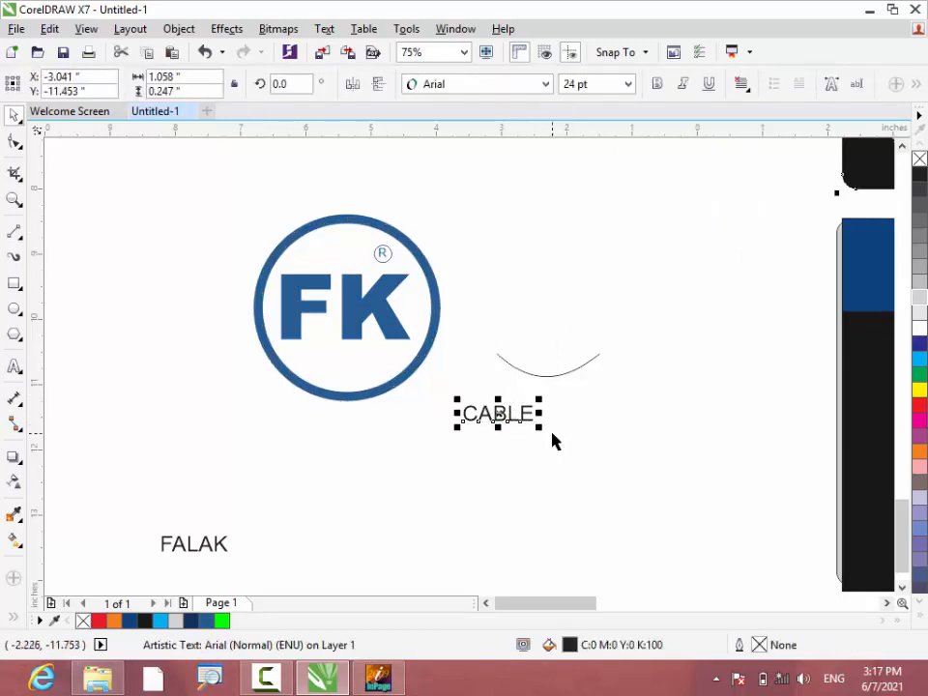
{"action": "left_click", "coordinate": [627, 86]}
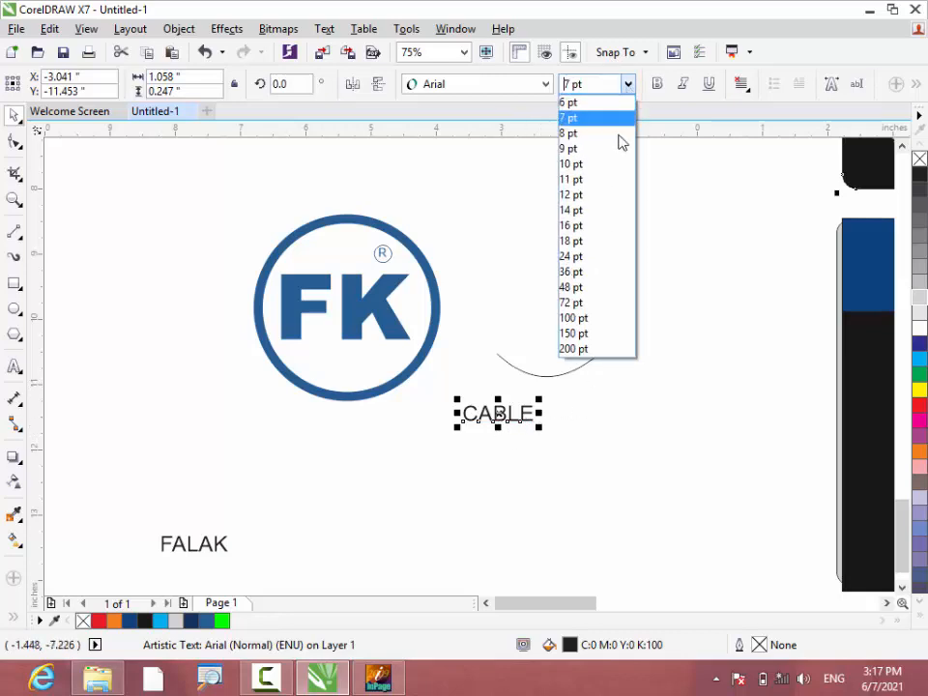
{"action": "left_click", "coordinate": [599, 211]}
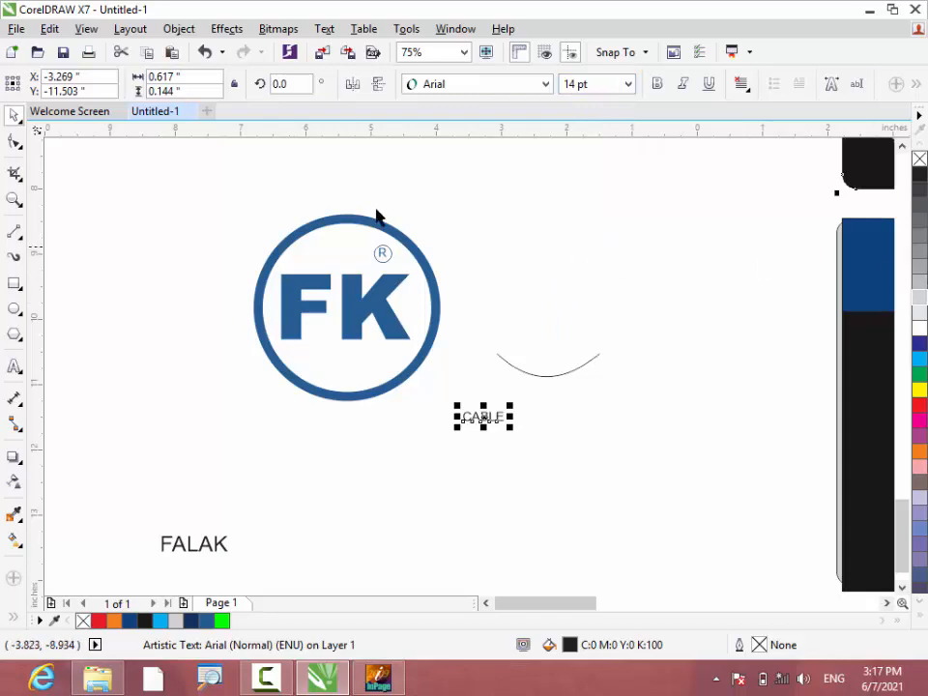
Fit the CABLE text to the downward-bent arc, placing it around the arc's lowest point.
{"action": "left_click", "coordinate": [329, 29]}
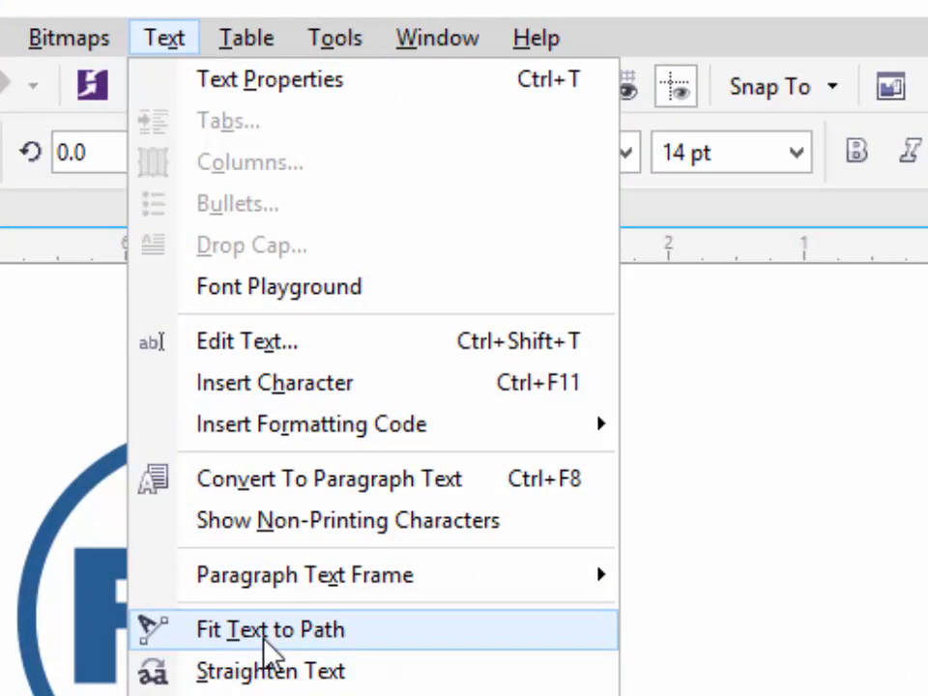
{"action": "left_click", "coordinate": [268, 642]}
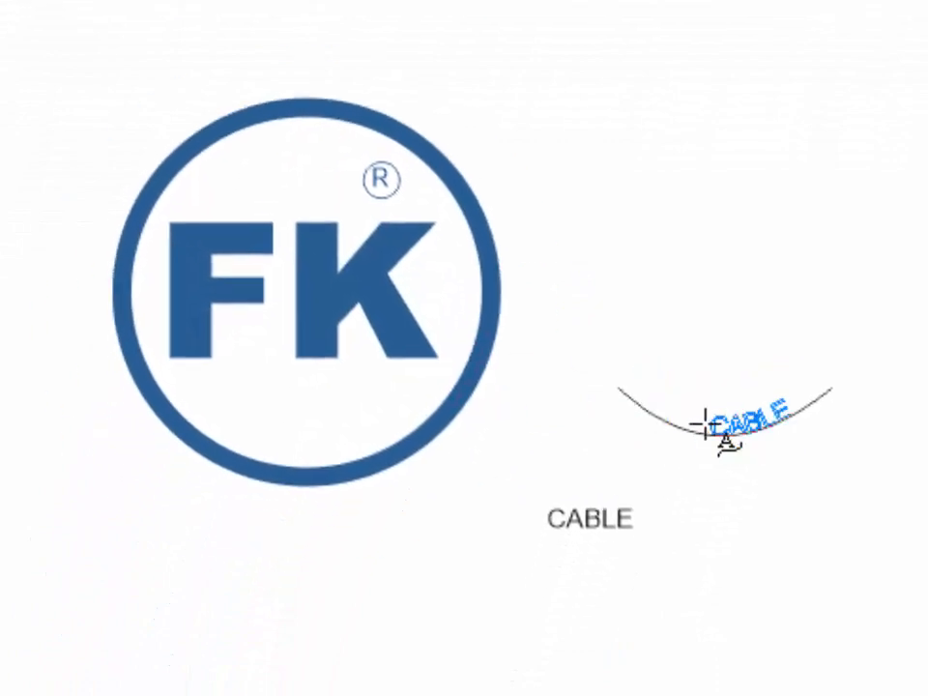
{"action": "left_click", "coordinate": [669, 429]}
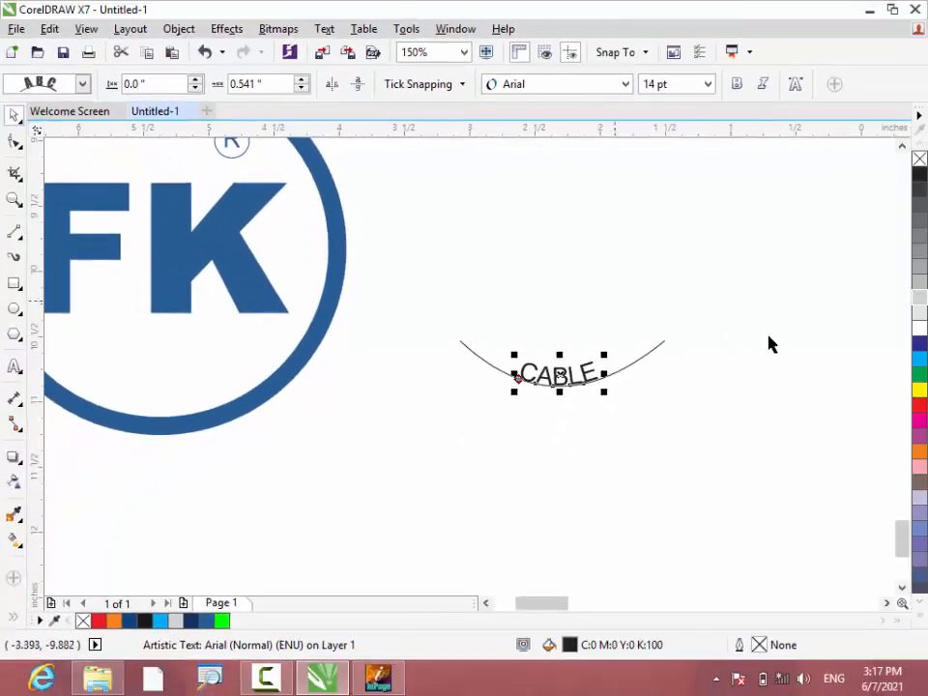
{"action": "left_click", "coordinate": [896, 358]}
{"action": "left_click", "coordinate": [667, 397]}
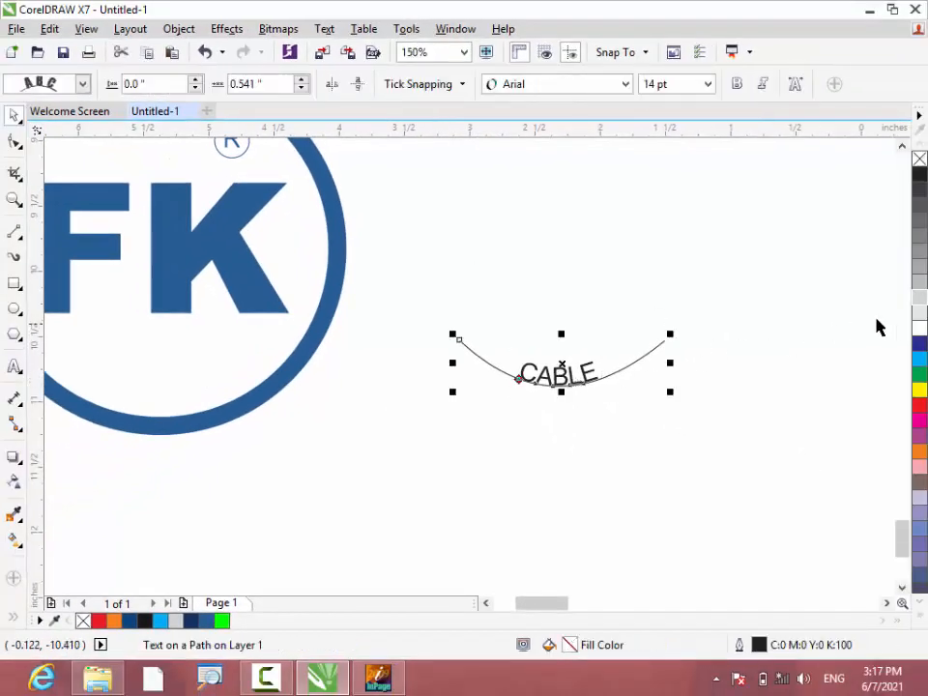
{"action": "left_click", "coordinate": [919, 329]}
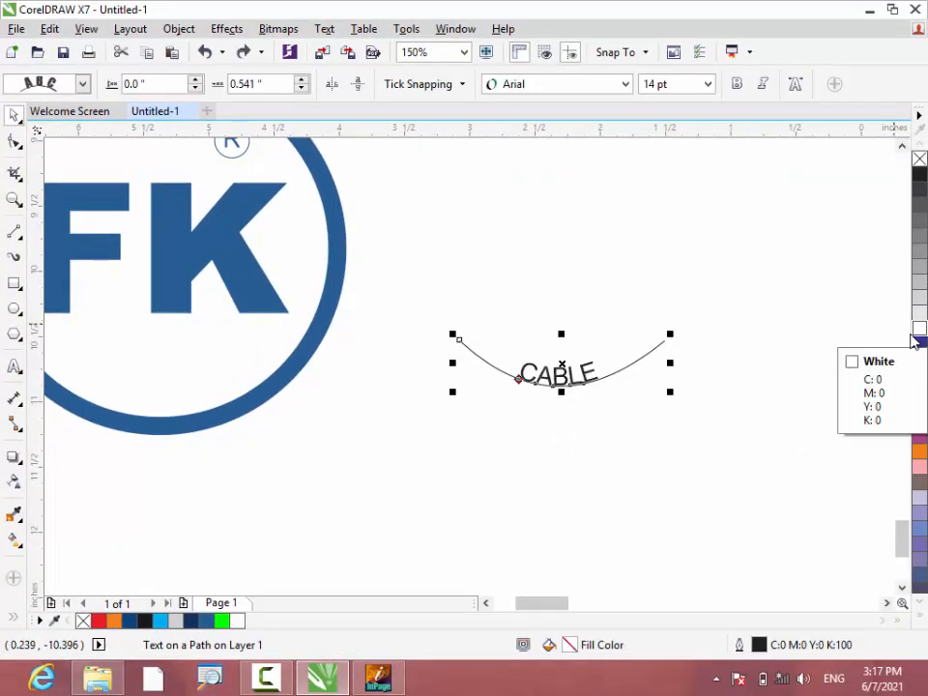
{"action": "scroll", "coordinate": [788, 392], "scroll_direction": "down", "scroll_amount": 2}
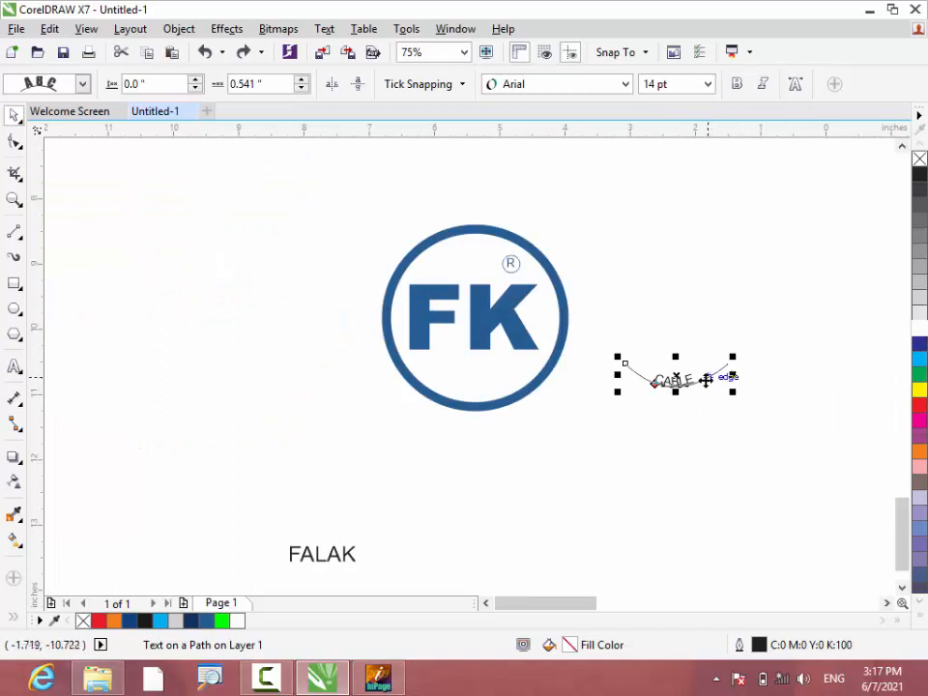
{"action": "left_click_drag", "start_coordinate": [667, 381], "coordinate": [555, 406]}
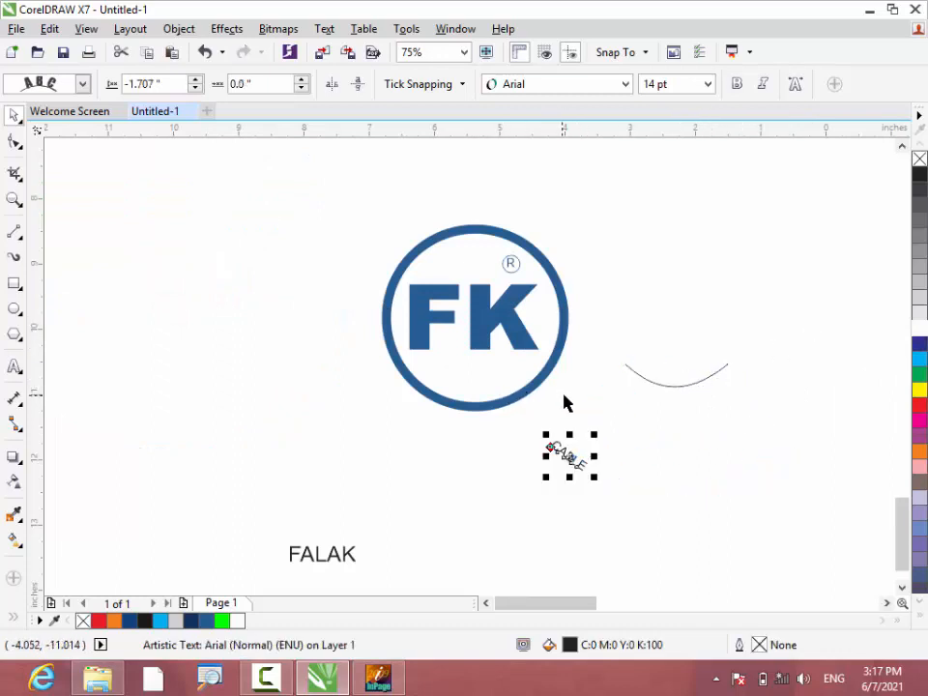
{"action": "key", "text": "ctrl+z"}
Move the curved CABLE text together with its arc onto the lower part of the FK logo's ring.
{"action": "left_click", "coordinate": [804, 322]}
{"action": "left_click_drag", "start_coordinate": [677, 383], "coordinate": [471, 410]}
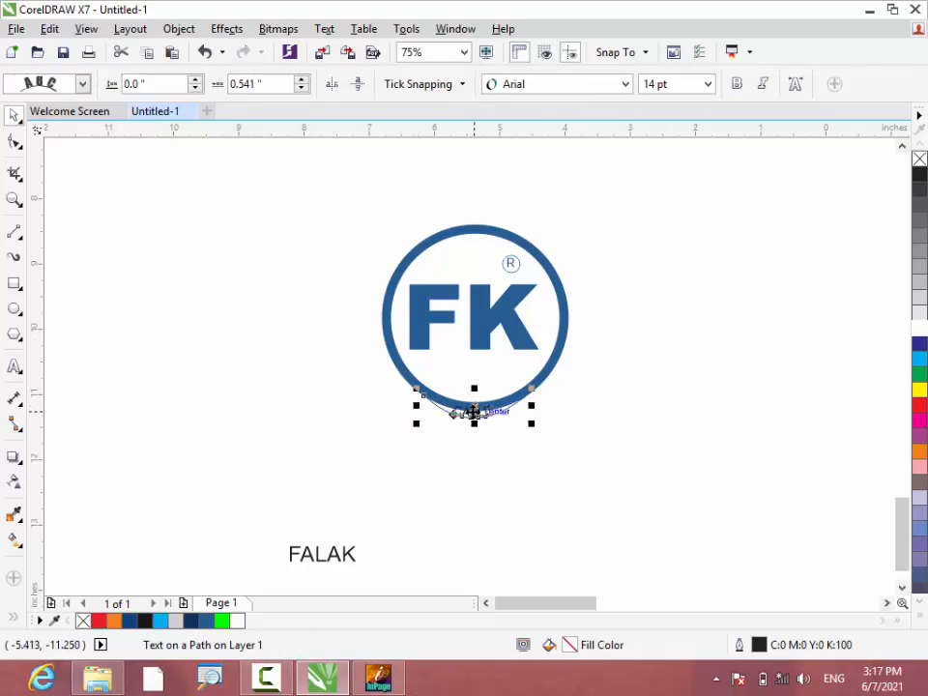
{"action": "scroll", "coordinate": [473, 411], "scroll_direction": "up", "scroll_amount": 4}
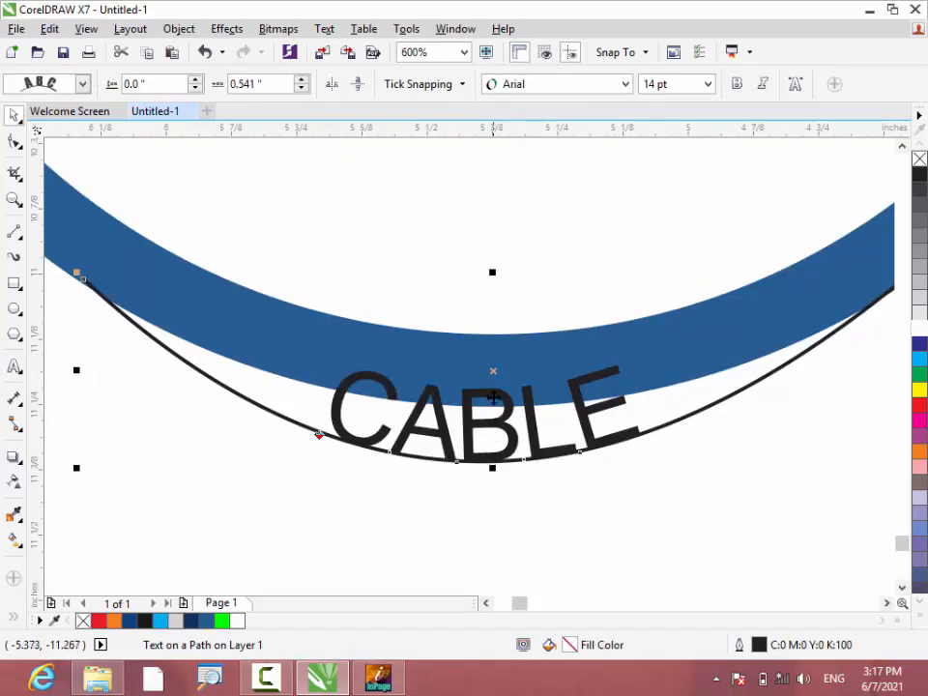
{"action": "left_click_drag", "start_coordinate": [493, 367], "coordinate": [491, 319]}
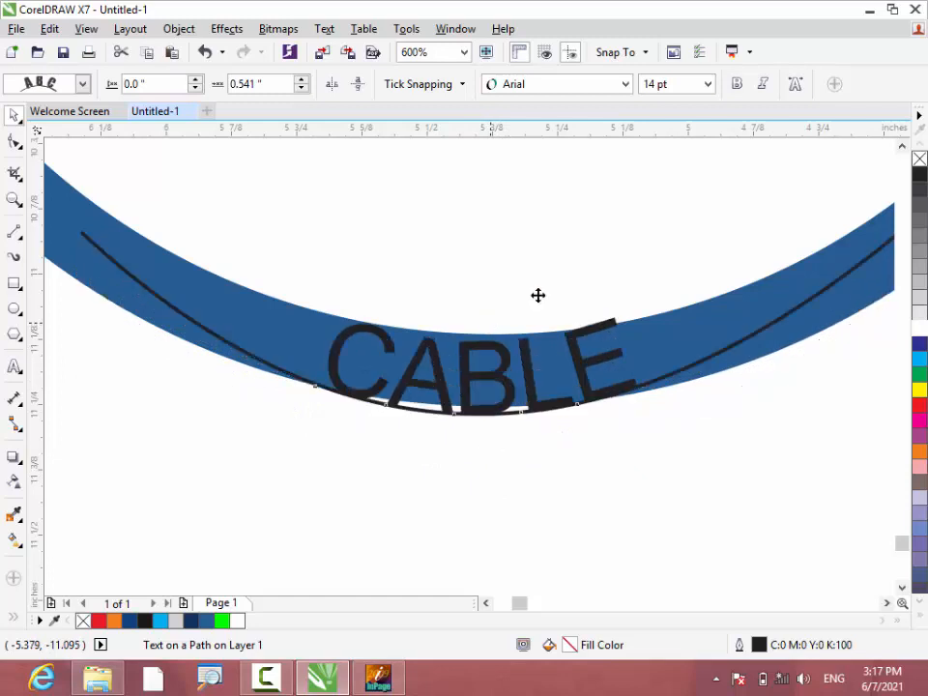
Set the curved CABLE text's font size to 10 pt and shift it so it sits within the ring's band.
{"action": "left_click", "coordinate": [709, 85]}
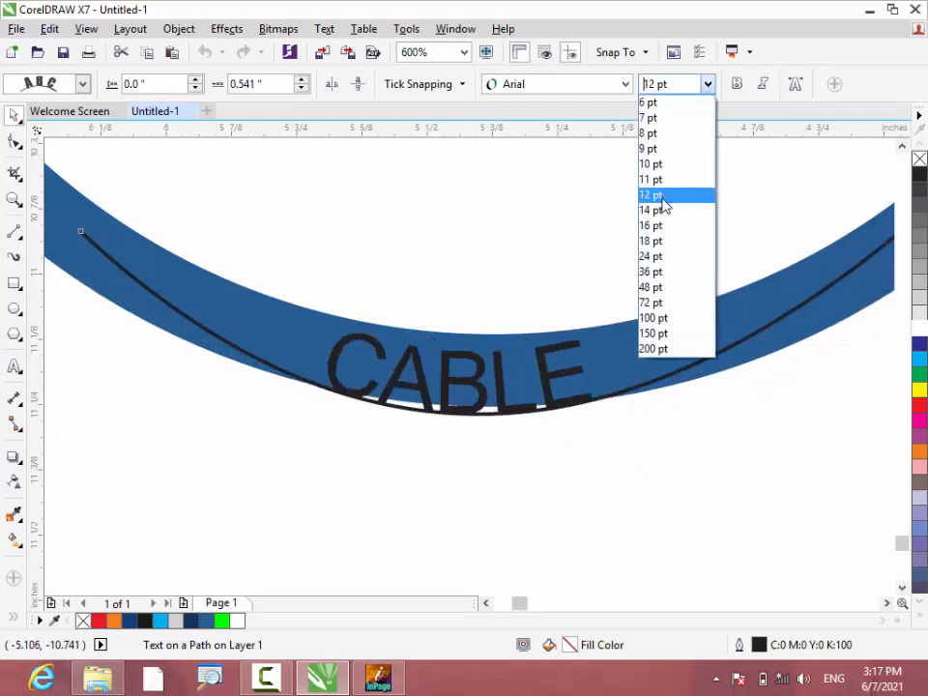
{"action": "left_click", "coordinate": [657, 164]}
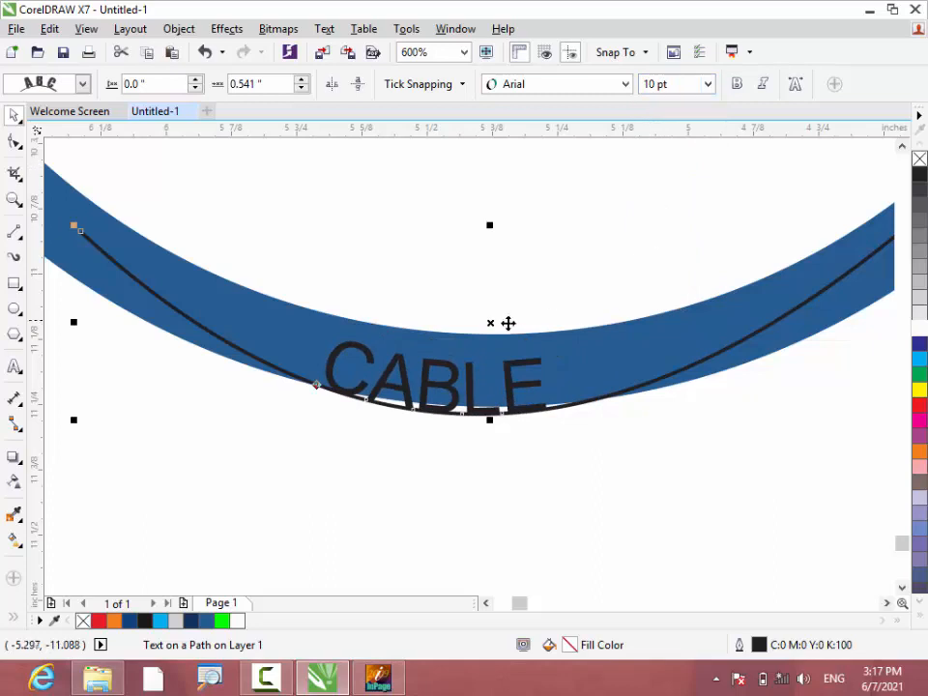
{"action": "left_click_drag", "start_coordinate": [494, 322], "coordinate": [522, 312]}
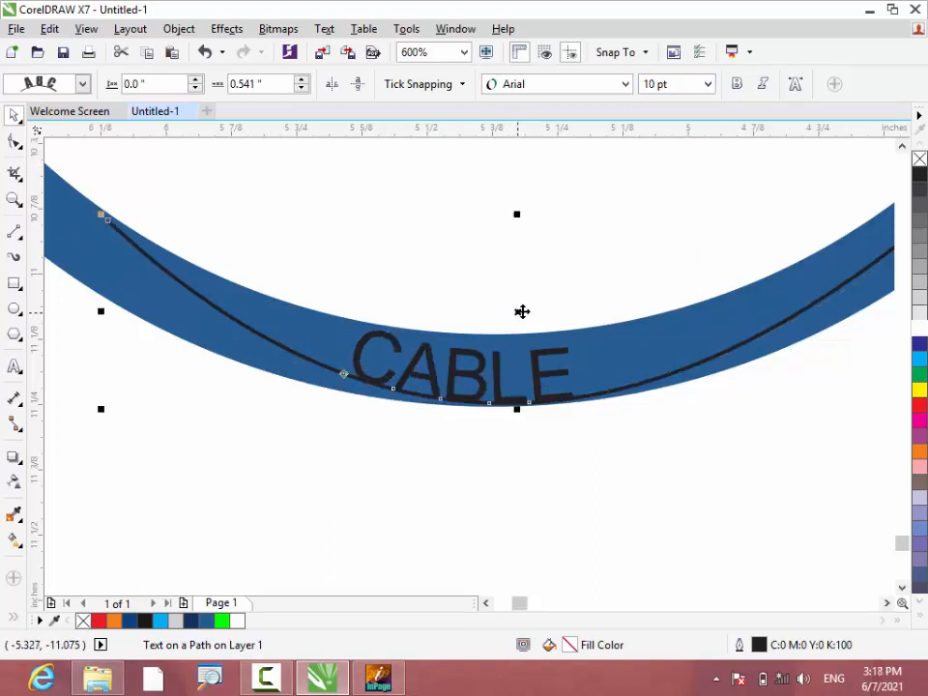
Rotate the CABLE text's control curve by about 1.1 degrees and remove its outline.
{"action": "scroll", "coordinate": [523, 316], "scroll_direction": "down", "scroll_amount": 1}
{"action": "left_click", "coordinate": [522, 309]}
{"action": "mouse_move", "coordinate": [309, 264]}
{"action": "left_mouse_down"}
{"action": "mouse_move", "coordinate": [304, 287]}
{"action": "mouse_move", "coordinate": [299, 248]}
{"action": "left_mouse_up"}
{"action": "left_click_drag", "start_coordinate": [302, 245], "coordinate": [308, 242]}
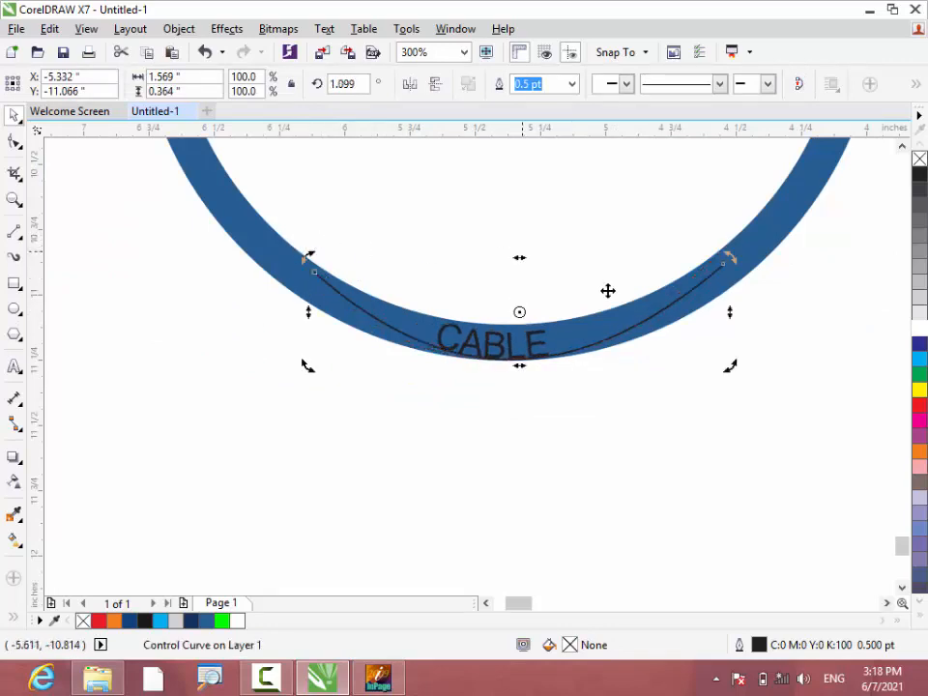
{"action": "right_click", "coordinate": [919, 160]}
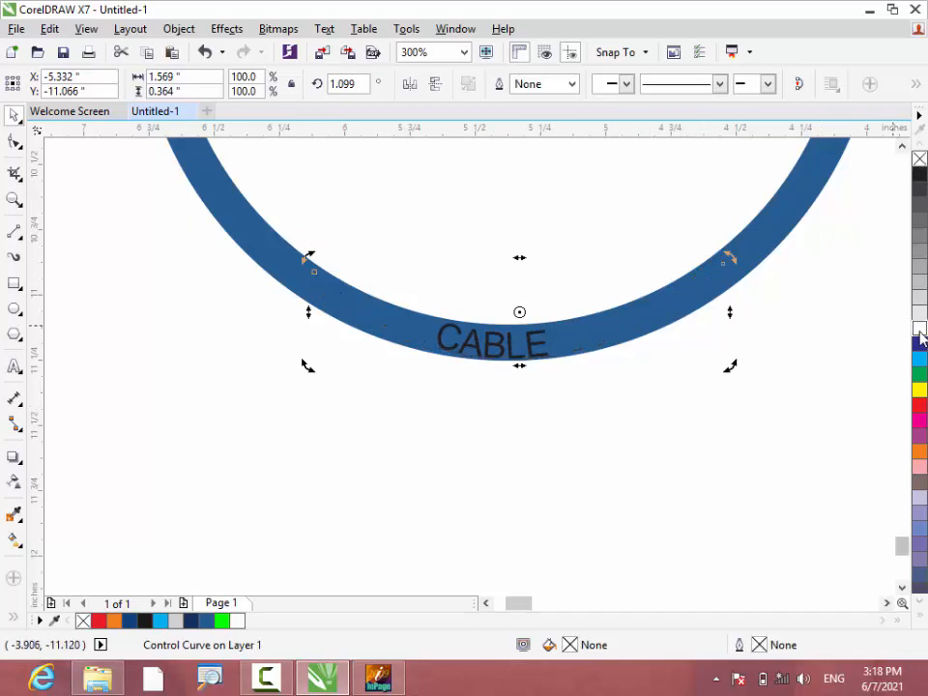
Fill the curved CABLE text with 20% black.
{"action": "left_click", "coordinate": [584, 464]}
{"action": "left_click", "coordinate": [515, 357]}
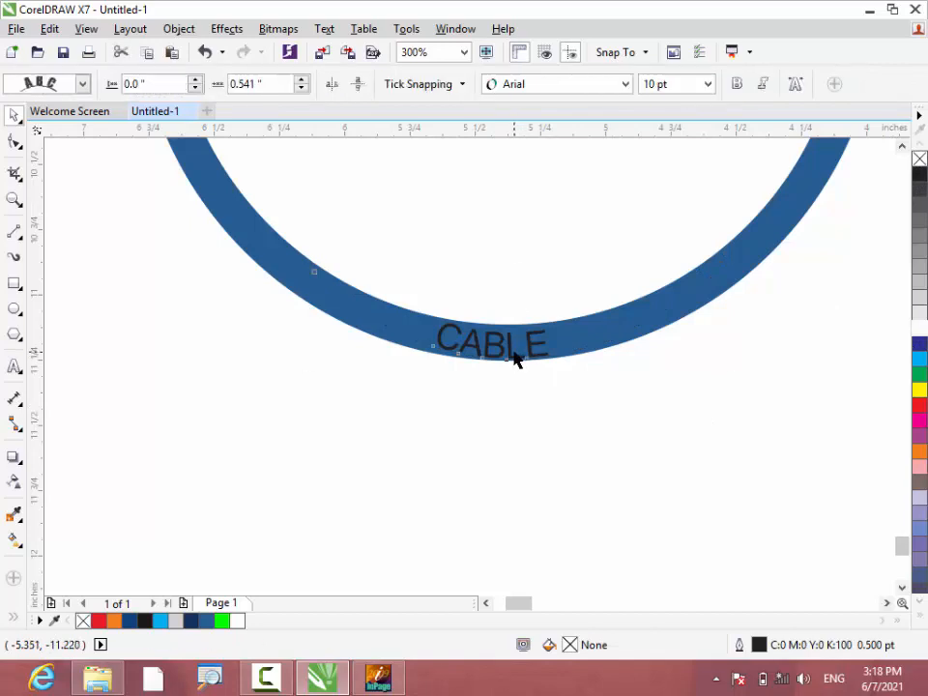
{"action": "left_click", "coordinate": [919, 331]}
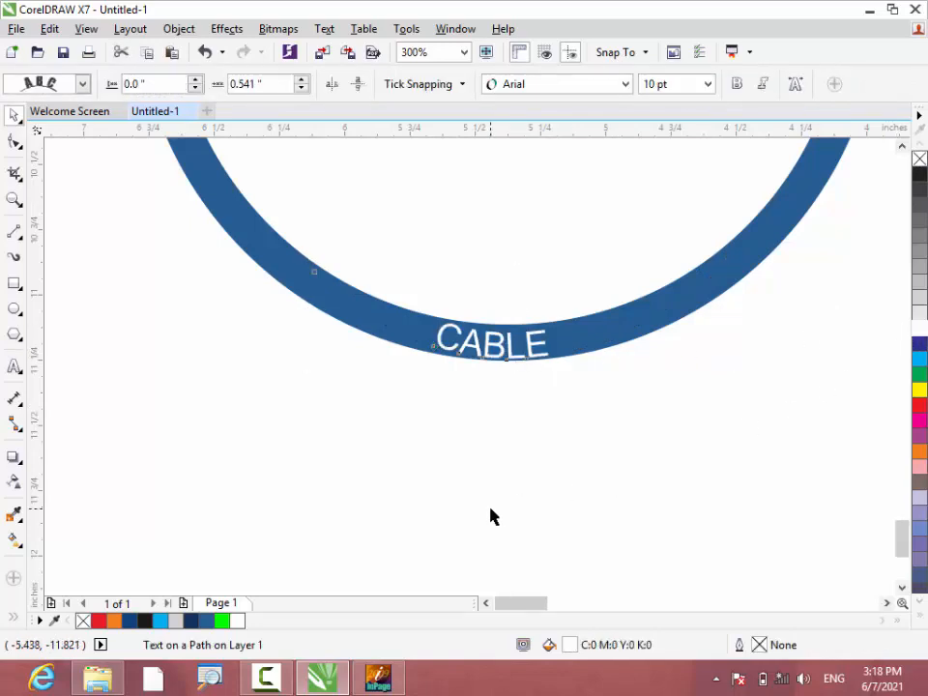
{"action": "scroll", "coordinate": [492, 513], "scroll_direction": "down", "scroll_amount": 2}
{"action": "left_click", "coordinate": [920, 311]}
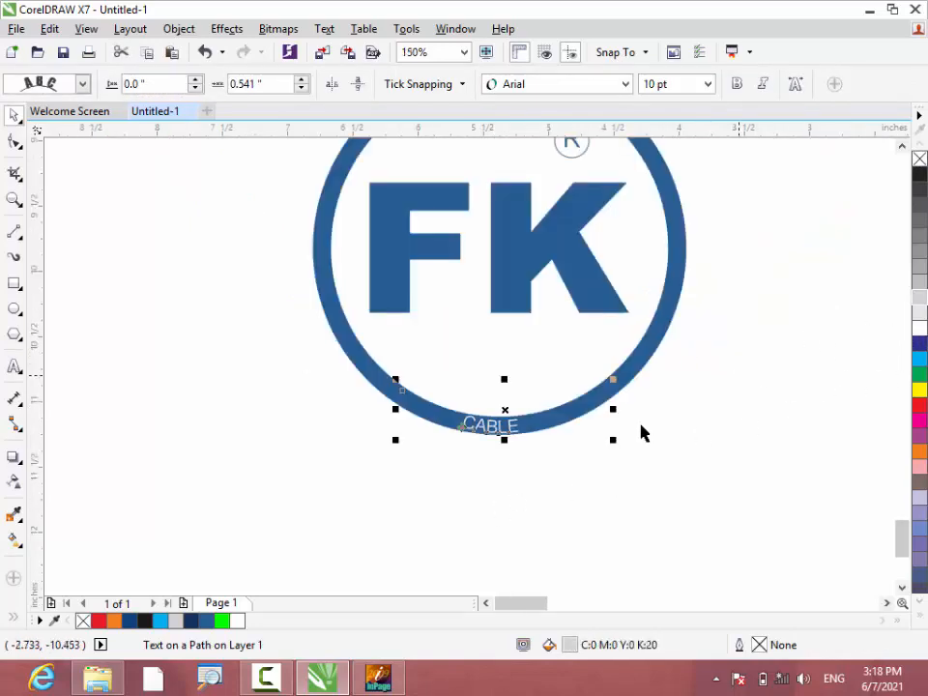
Move the FALAK text centrally above the FK ring and flatten it to about 1.01 by 0.15 inches.
{"action": "scroll", "coordinate": [554, 511], "scroll_direction": "down", "scroll_amount": 2}
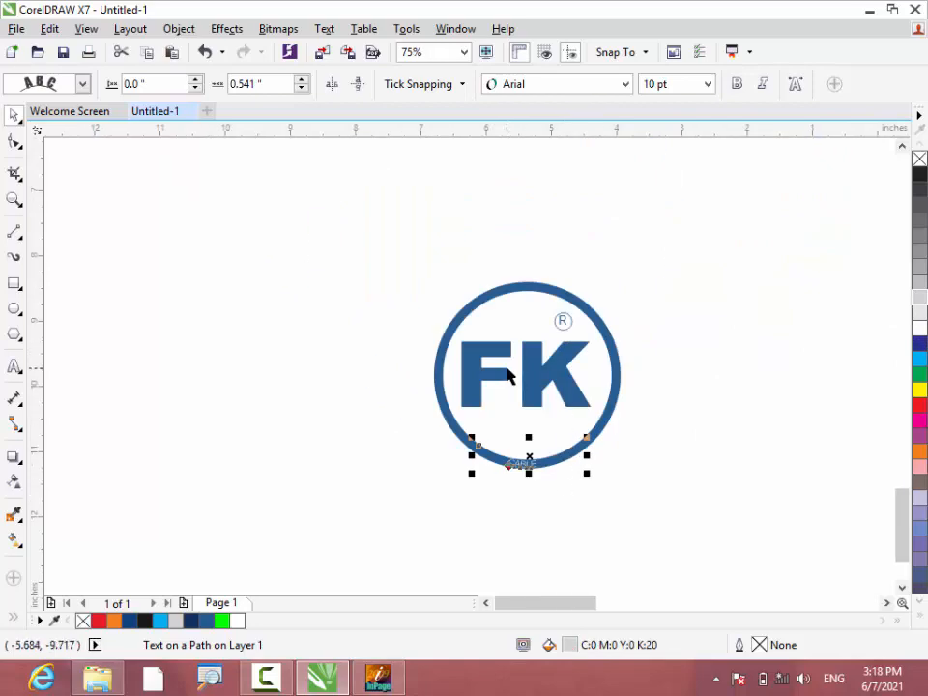
{"action": "scroll", "coordinate": [433, 376], "scroll_direction": "down", "scroll_amount": 2}
{"action": "left_click", "coordinate": [418, 491]}
{"action": "left_click_drag", "start_coordinate": [414, 490], "coordinate": [474, 317]}
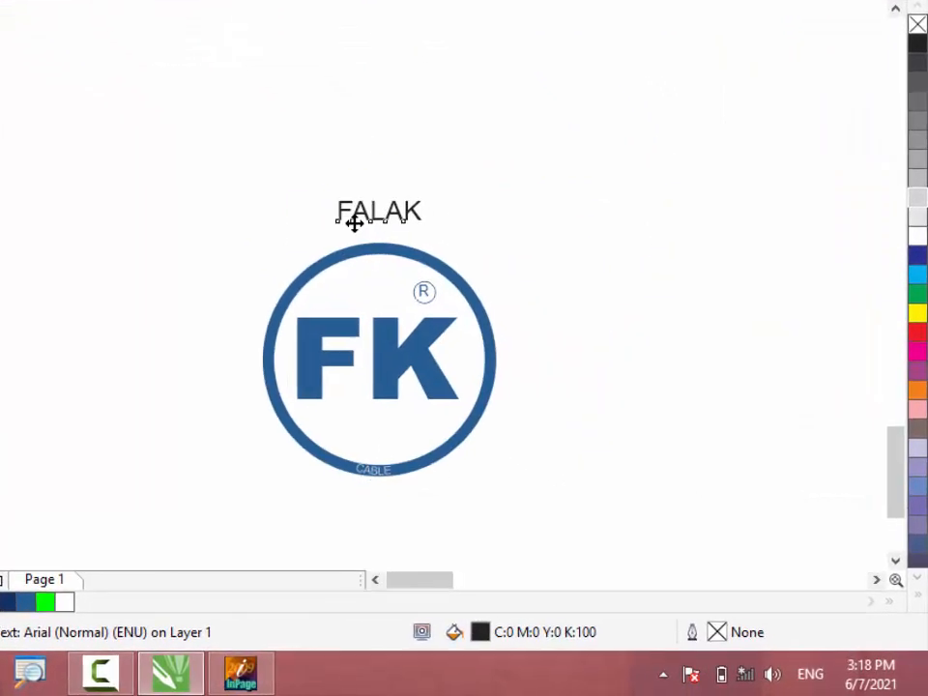
{"action": "left_click_drag", "start_coordinate": [383, 203], "coordinate": [381, 189]}
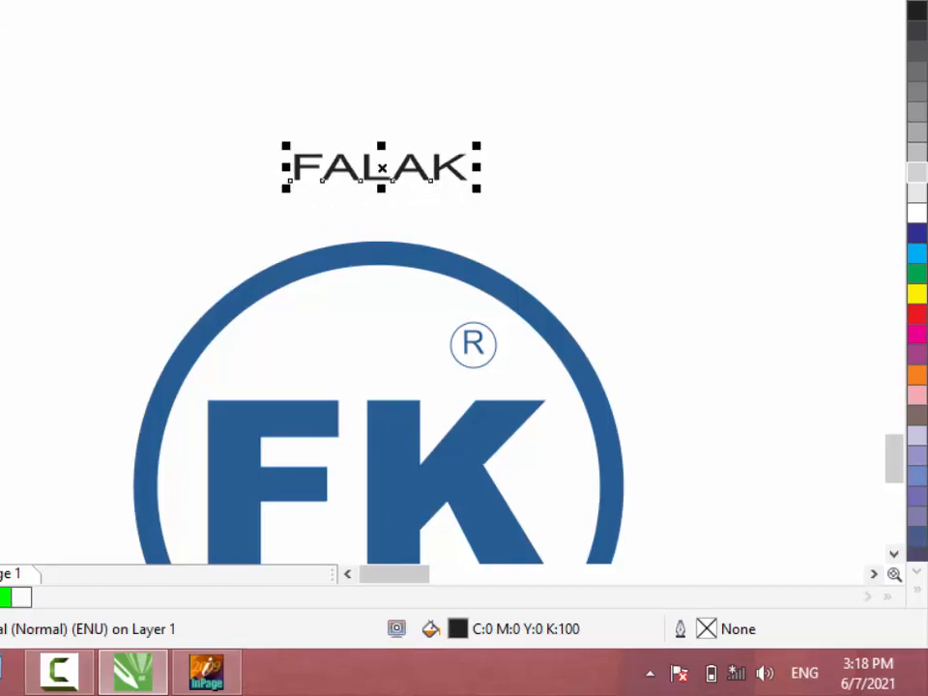
Draw a nearly horizontal 2-Point Line about 1.06 inches long just below the FALAK text.
{"action": "left_click", "coordinate": [1, 232]}
{"action": "left_click_drag", "start_coordinate": [375, 196], "coordinate": [475, 196]}
{"action": "scroll", "coordinate": [343, 202], "scroll_direction": "up", "scroll_amount": 2}
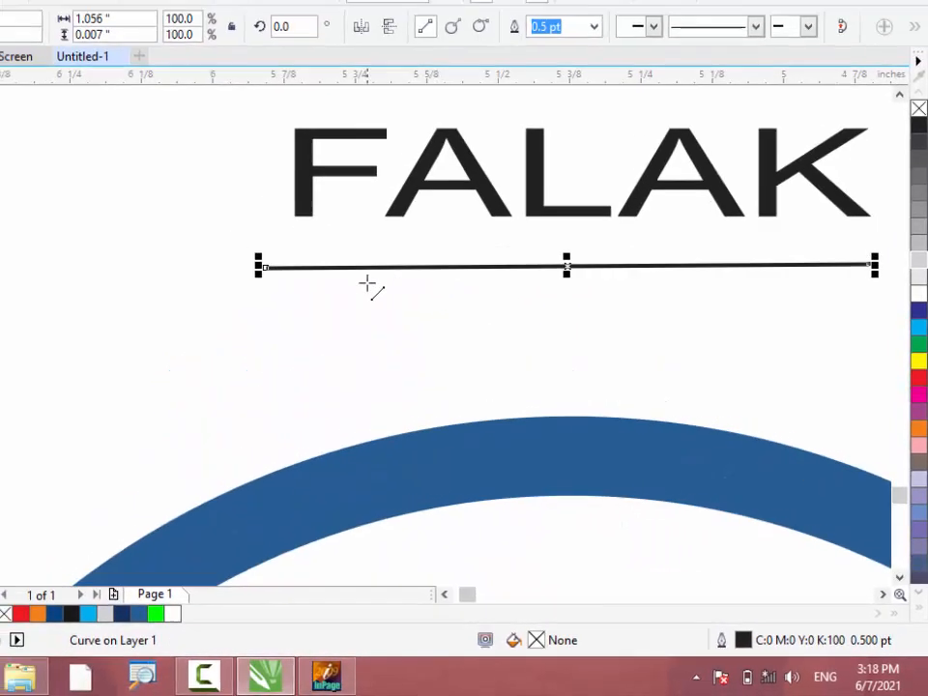
Convert the line below FALAK to a curve and bend its middle upward into an arc.
{"action": "left_click", "coordinate": [15, 143]}
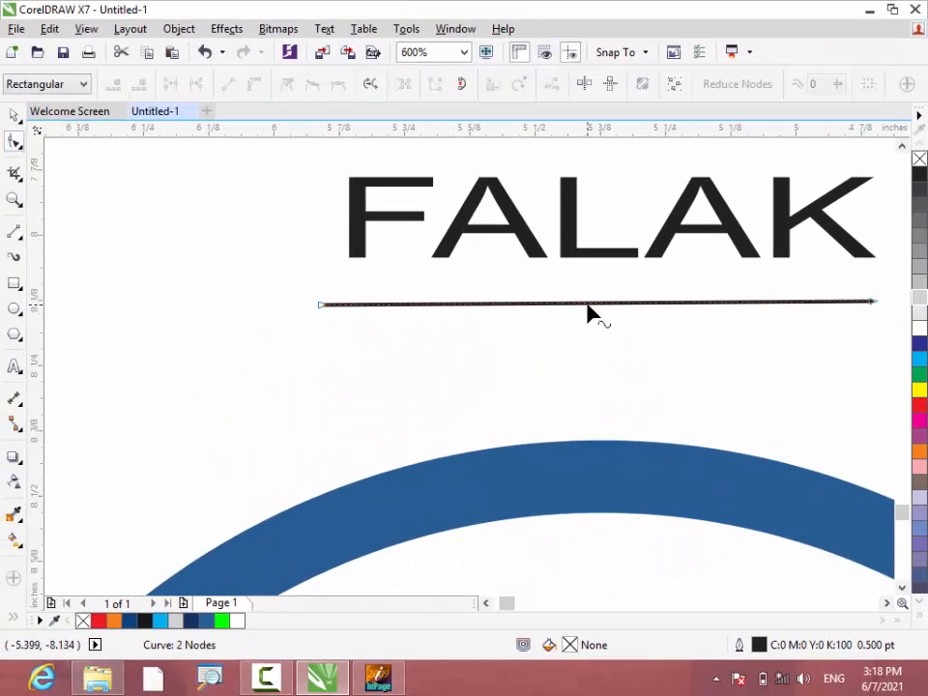
{"action": "left_click", "coordinate": [556, 301]}
{"action": "left_click", "coordinate": [259, 92]}
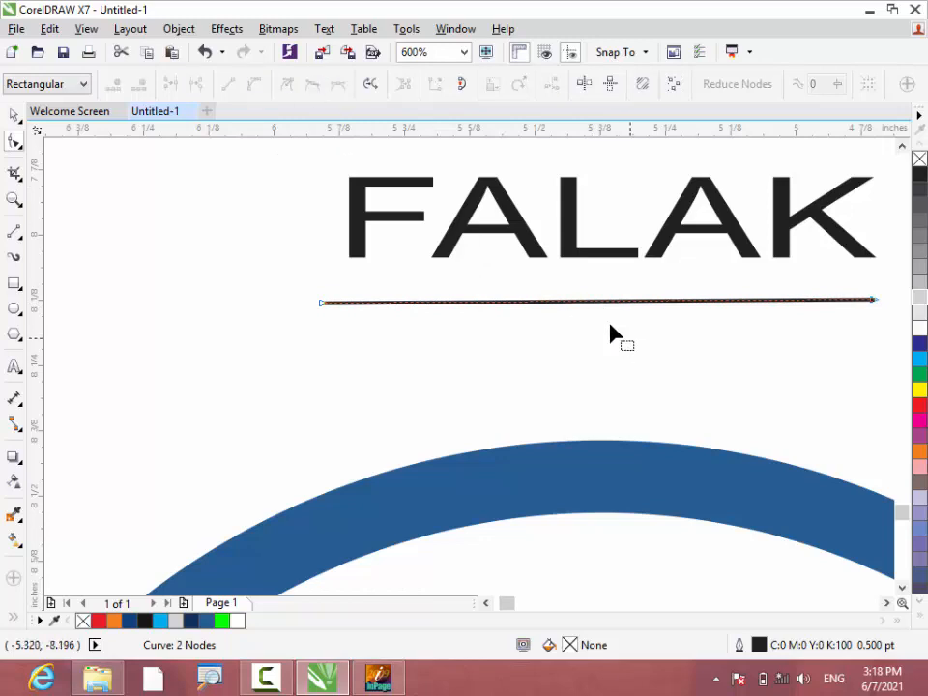
{"action": "left_click_drag", "start_coordinate": [588, 311], "coordinate": [542, 321]}
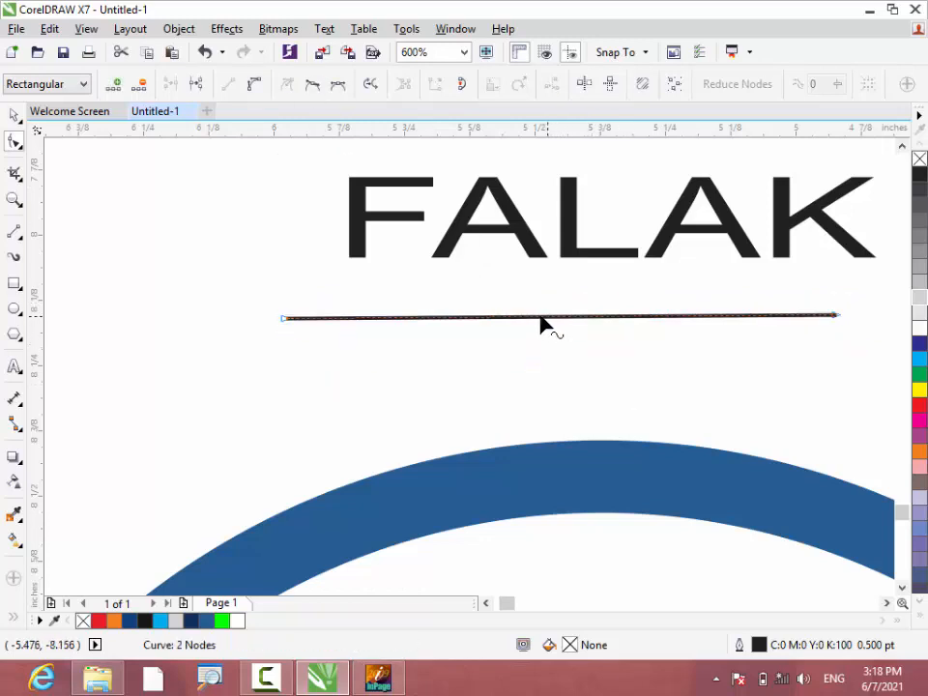
{"action": "scroll", "coordinate": [423, 263], "scroll_direction": "down", "scroll_amount": 2}
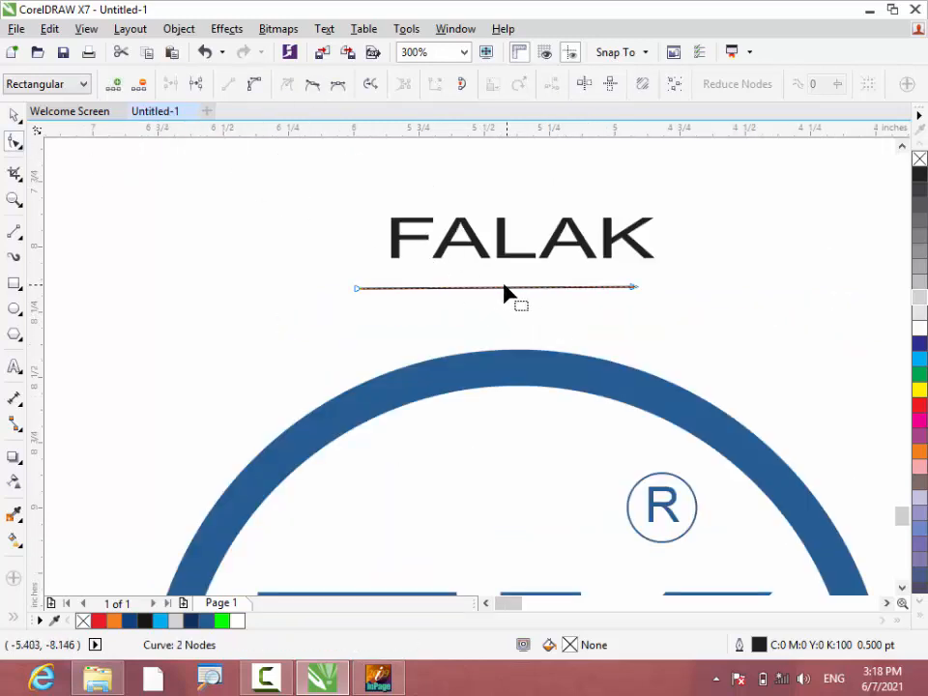
{"action": "left_click", "coordinate": [256, 85]}
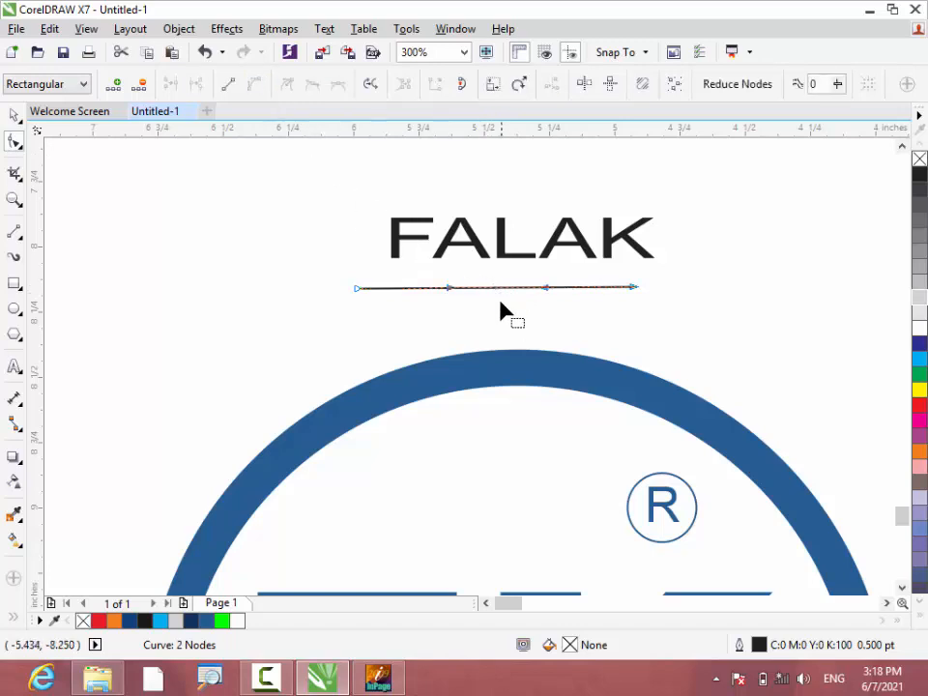
{"action": "left_click_drag", "start_coordinate": [493, 289], "coordinate": [495, 221]}
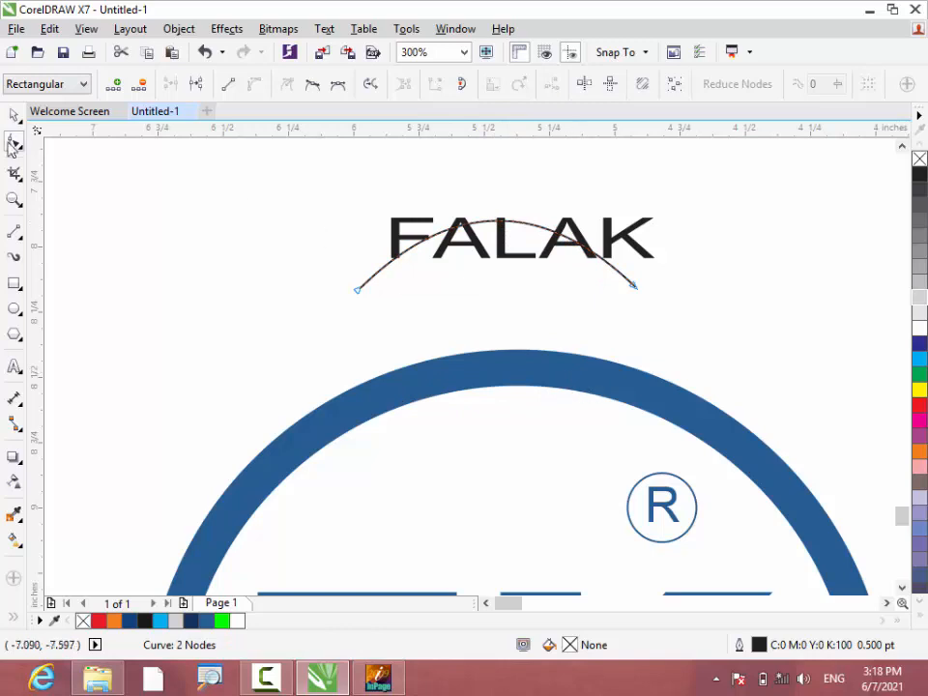
Move the arc between FALAK and the FK ring and fit the FALAK text to it.
{"action": "left_click", "coordinate": [13, 116]}
{"action": "left_click_drag", "start_coordinate": [499, 270], "coordinate": [498, 328]}
{"action": "left_click", "coordinate": [507, 256]}
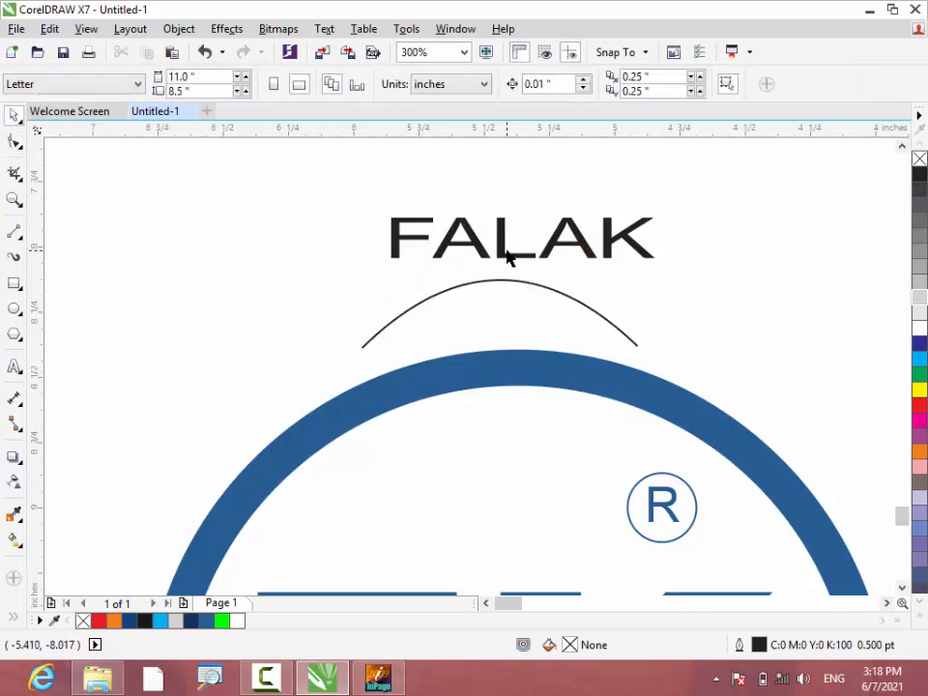
{"action": "left_click", "coordinate": [467, 245]}
{"action": "left_click", "coordinate": [324, 29]}
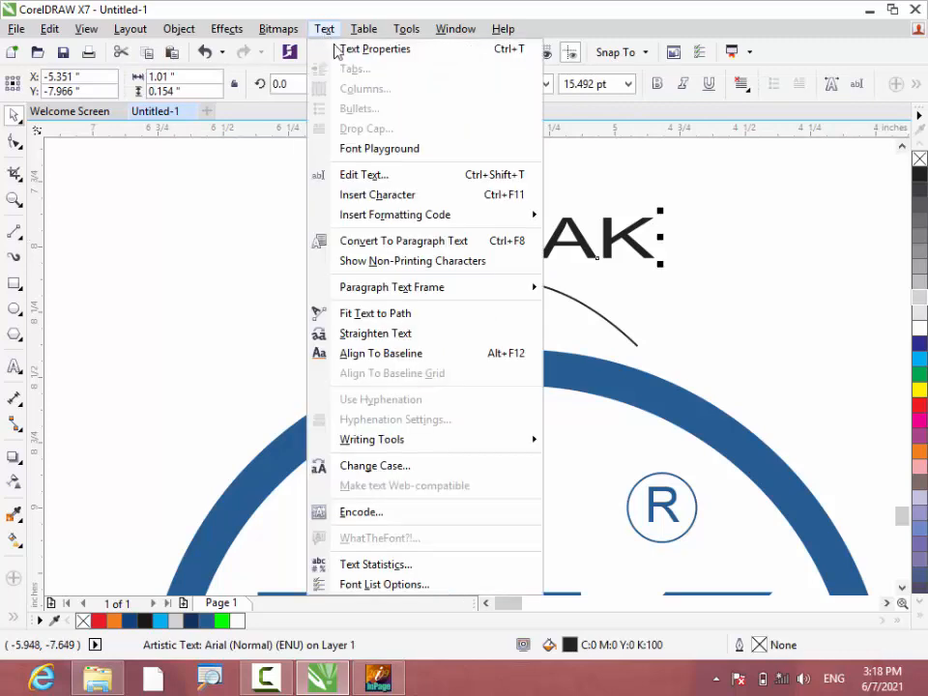
{"action": "left_click", "coordinate": [380, 315]}
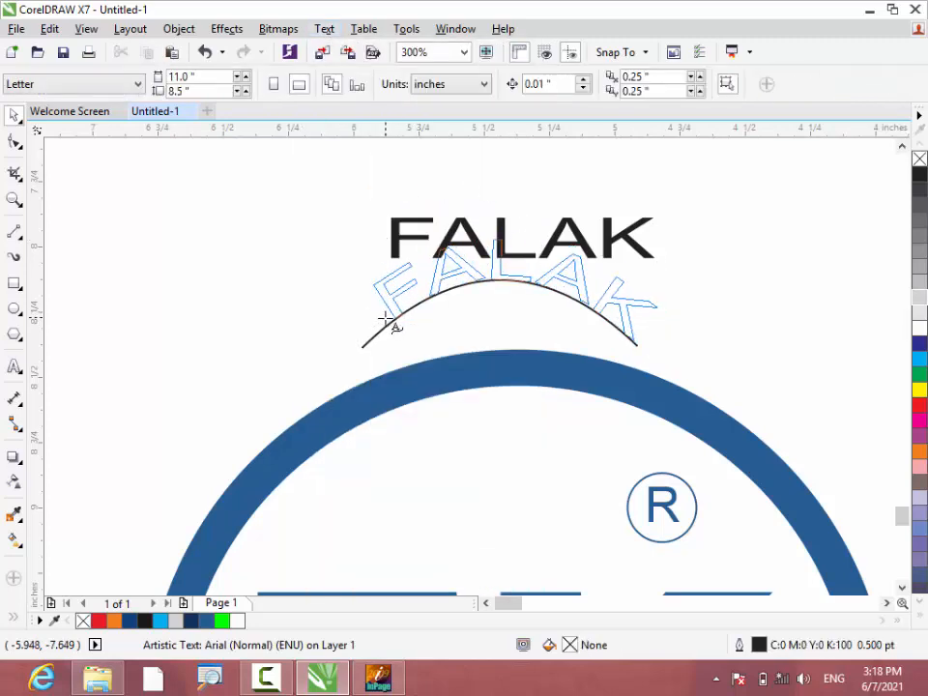
{"action": "left_click", "coordinate": [387, 322]}
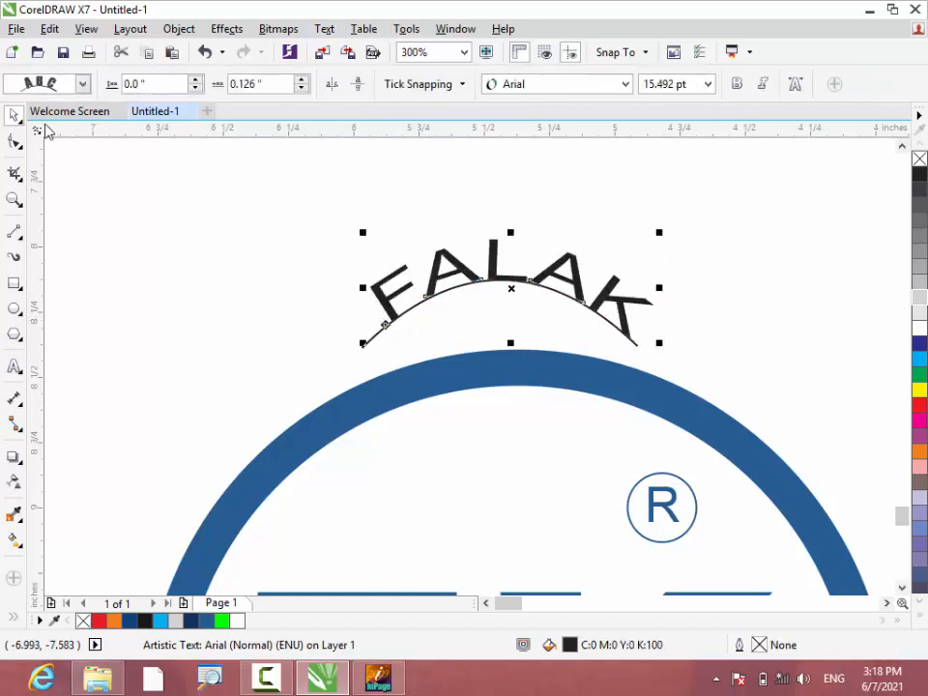
Set the curved FALAK text's font size to 9 pt.
{"action": "left_click", "coordinate": [330, 290]}
{"action": "left_click", "coordinate": [498, 286]}
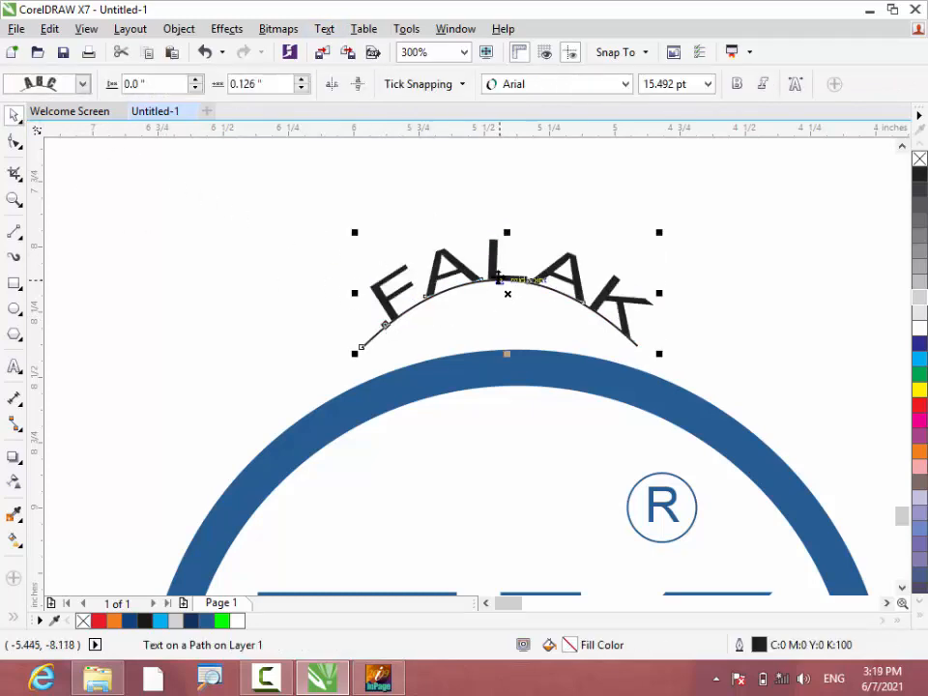
{"action": "left_click", "coordinate": [708, 85]}
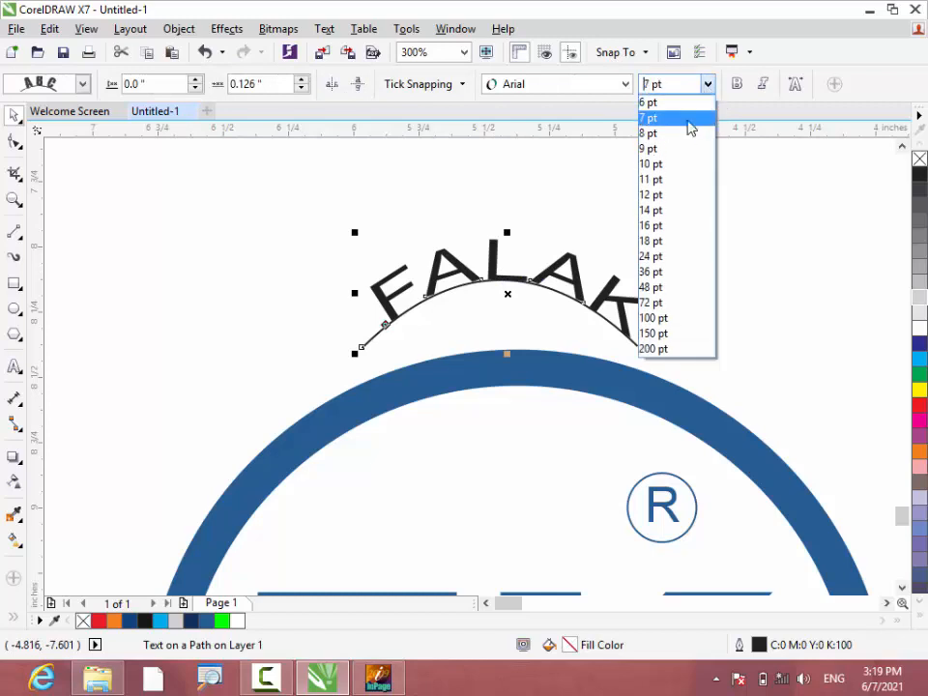
{"action": "left_click", "coordinate": [684, 150]}
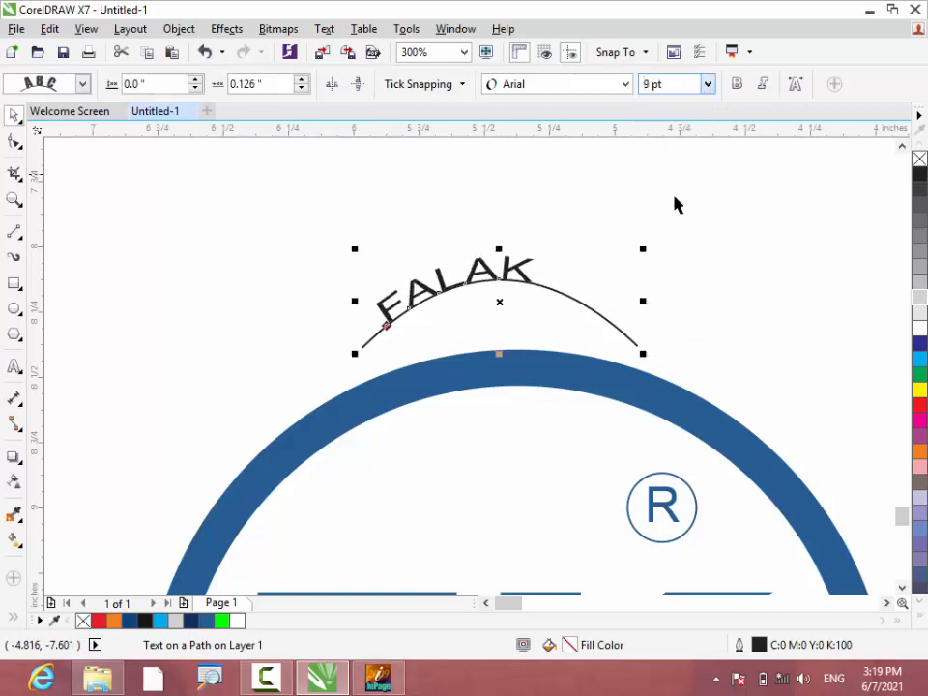
Rotate the FALAK text's path arc clockwise to about 339 degrees.
{"action": "left_click", "coordinate": [501, 310]}
{"action": "left_click", "coordinate": [502, 313]}
{"action": "left_click_drag", "start_coordinate": [643, 272], "coordinate": [653, 310]}
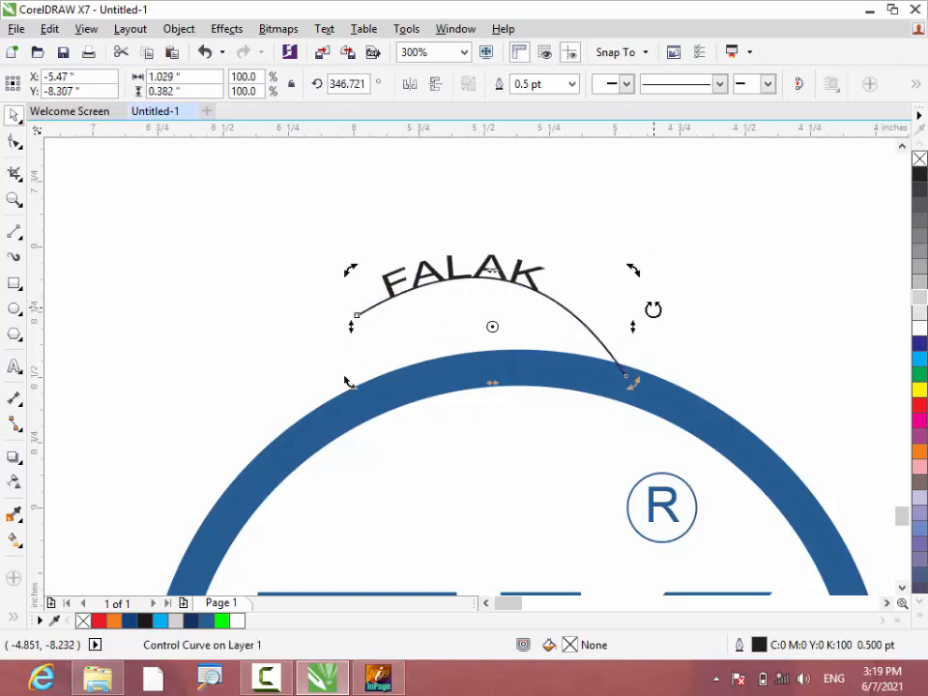
{"action": "left_click_drag", "start_coordinate": [634, 269], "coordinate": [634, 294]}
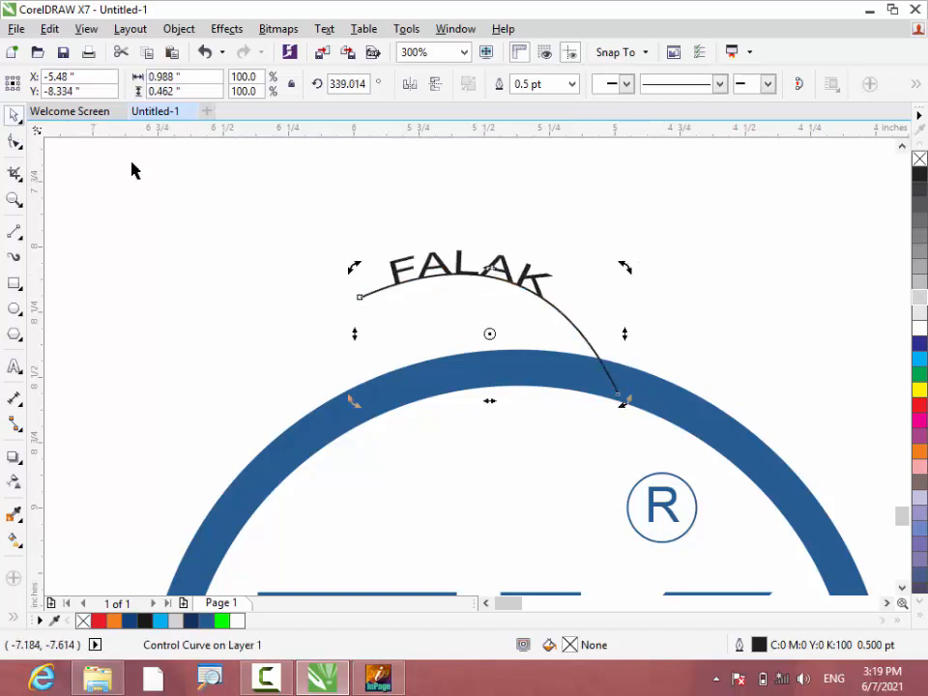
Move the FALAK arc down so its lettering lies on the ring's upper band, and remove the arc's outline.
{"action": "left_click", "coordinate": [489, 335]}
{"action": "left_click_drag", "start_coordinate": [491, 337], "coordinate": [547, 445]}
{"action": "right_click", "coordinate": [920, 158]}
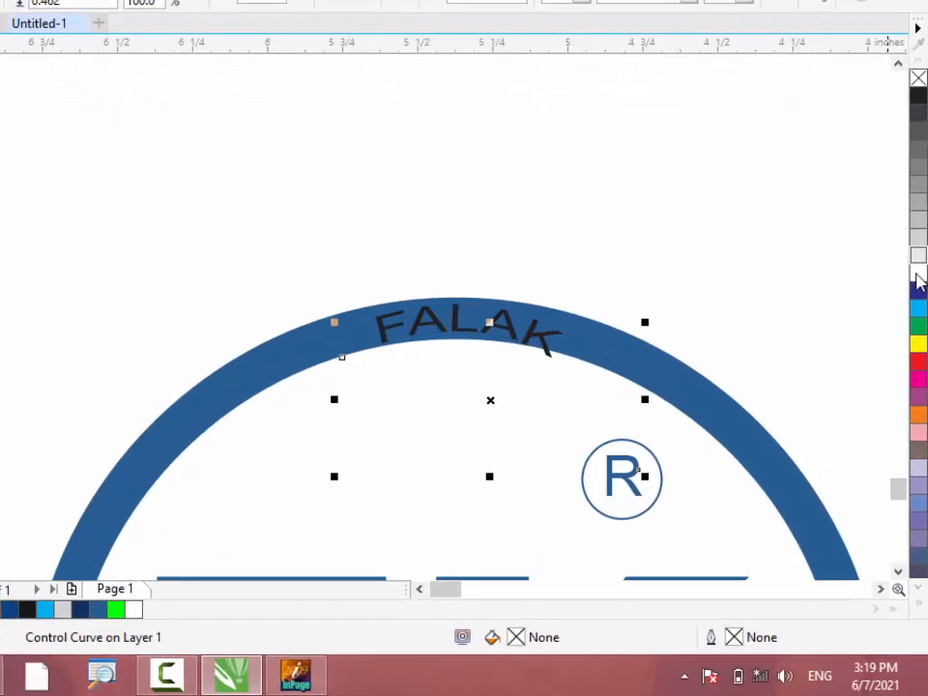
Fill the curved FALAK lettering with white.
{"action": "left_click", "coordinate": [918, 279]}
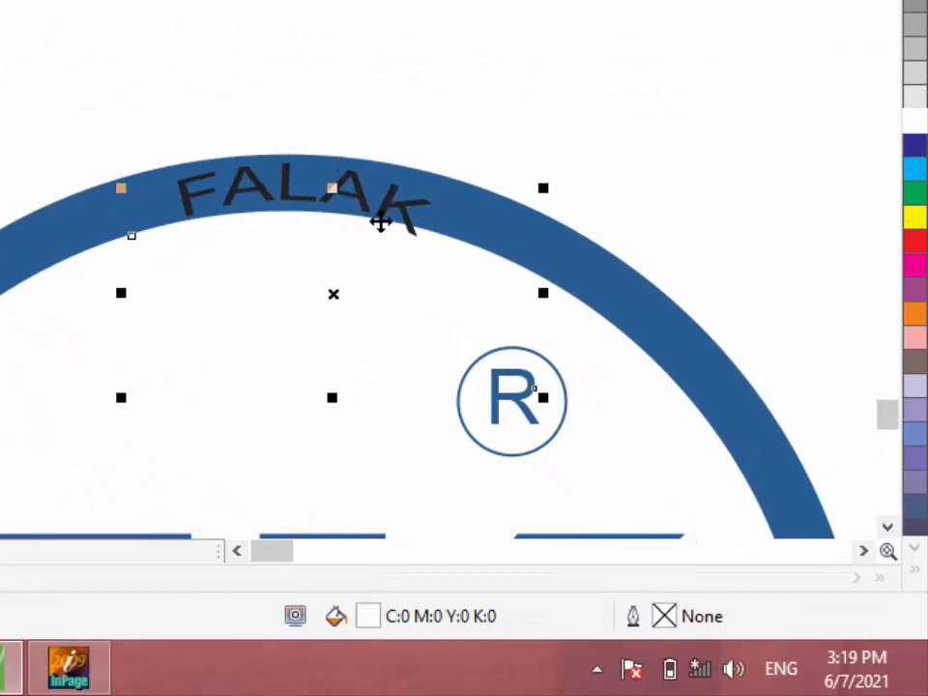
{"action": "left_click", "coordinate": [622, 42]}
{"action": "left_click", "coordinate": [385, 193]}
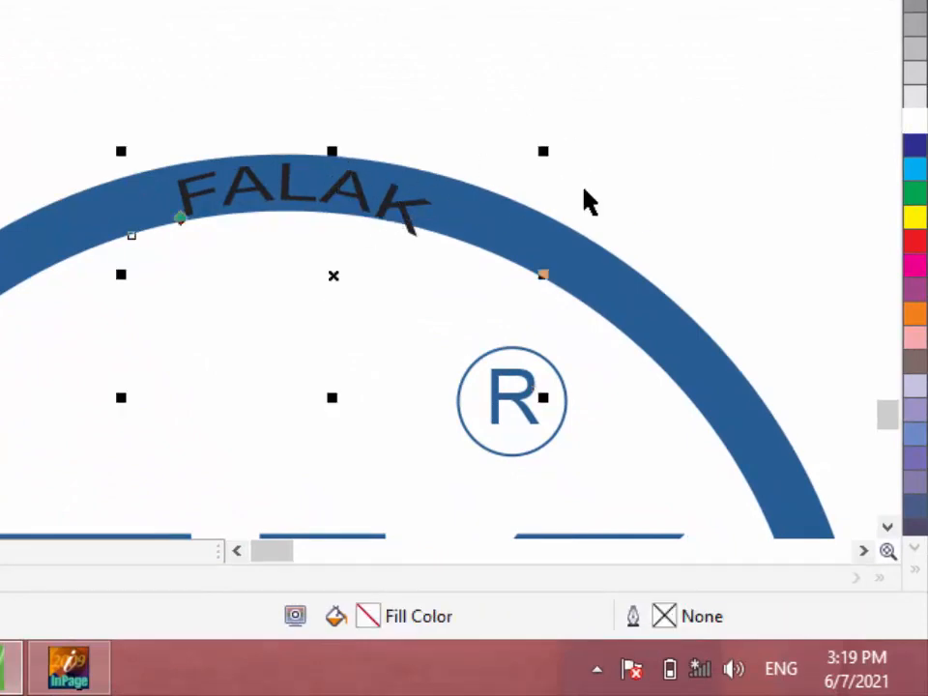
{"action": "left_click", "coordinate": [911, 124]}
{"action": "scroll", "coordinate": [306, 224], "scroll_direction": "up", "scroll_amount": 2}
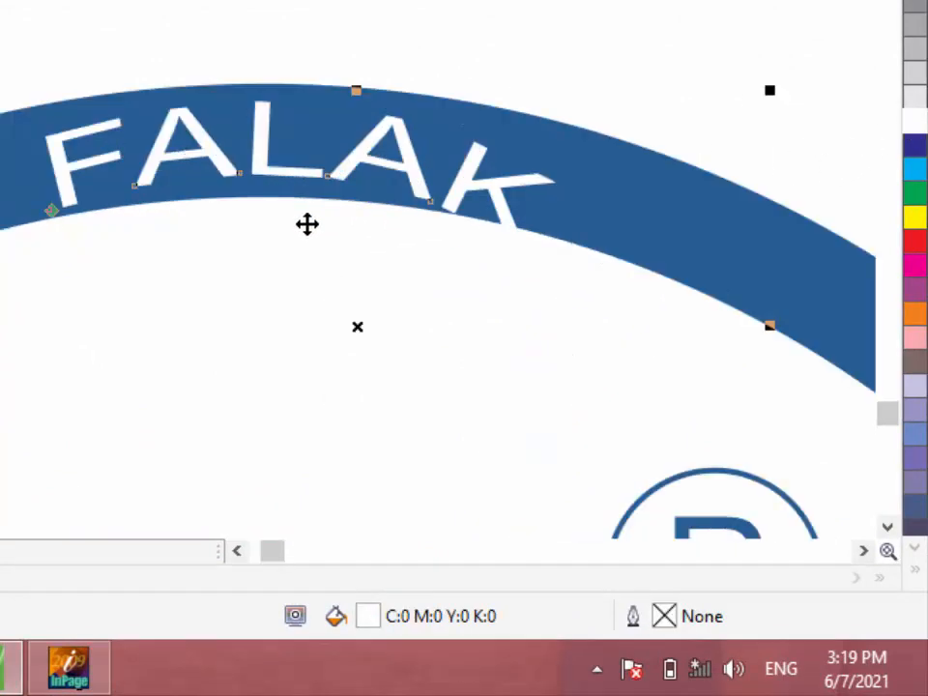
Fine-tune the FALAK arc's position and rotation so the lettering fits within the ring's upper band.
{"action": "left_click", "coordinate": [363, 189]}
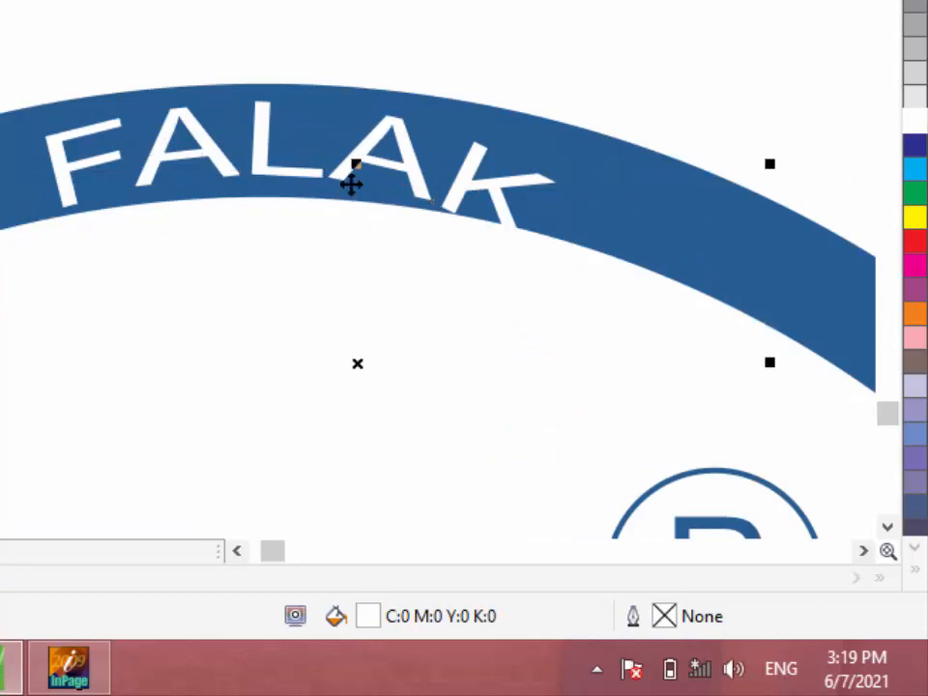
{"action": "left_click", "coordinate": [351, 180]}
{"action": "left_click", "coordinate": [355, 186]}
{"action": "left_click", "coordinate": [363, 225]}
{"action": "left_click", "coordinate": [364, 228]}
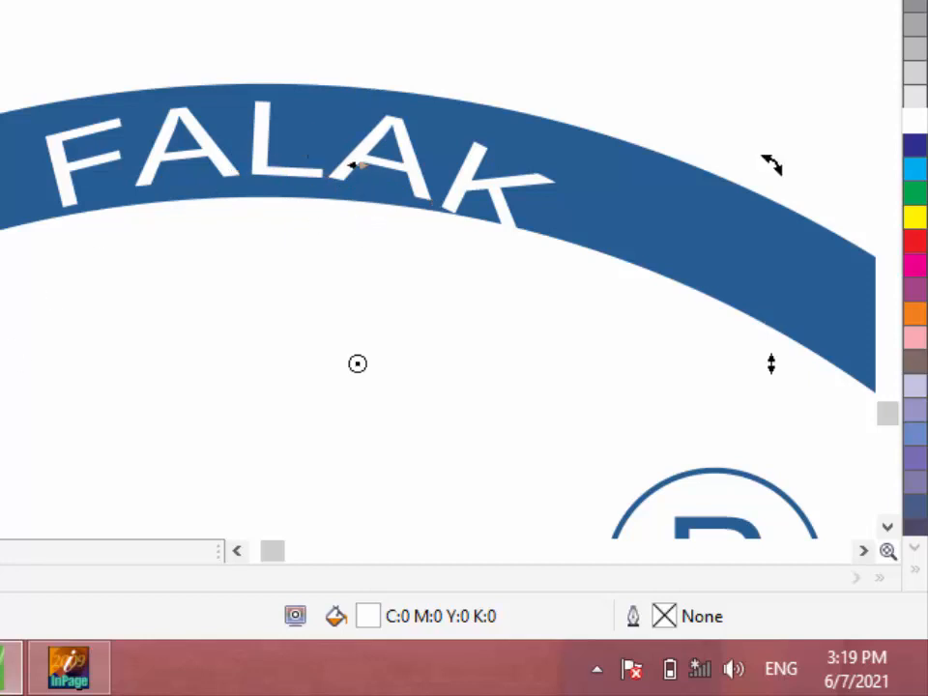
{"action": "scroll", "coordinate": [133, 194], "scroll_direction": "down", "scroll_amount": 1}
{"action": "left_click_drag", "start_coordinate": [371, 142], "coordinate": [370, 150]}
{"action": "left_click_drag", "start_coordinate": [685, 200], "coordinate": [682, 190]}
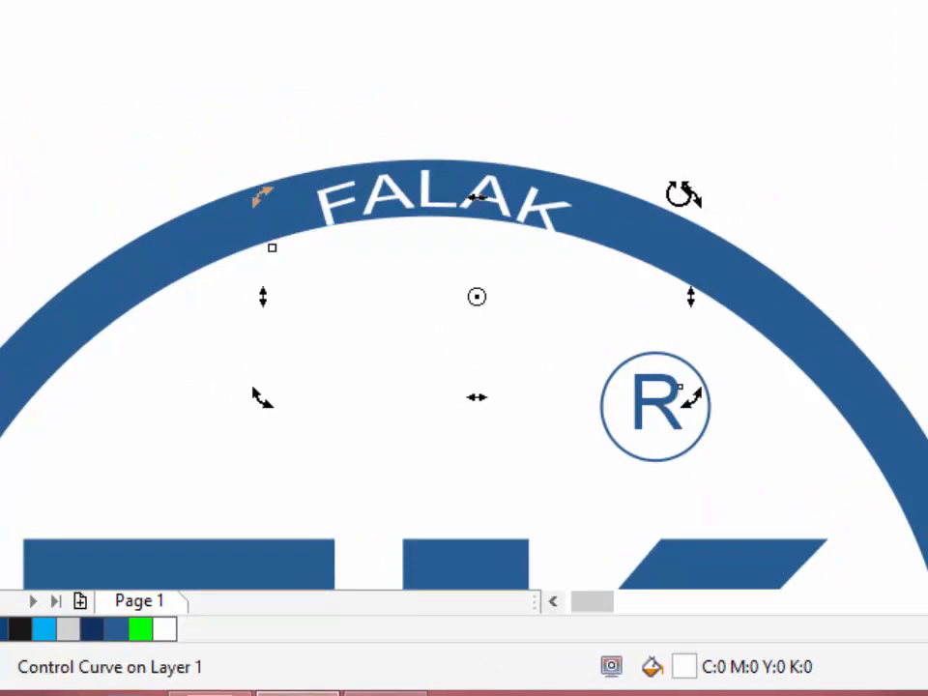
{"action": "left_click", "coordinate": [511, 78]}
Group the complete FK ring logo, move it onto the recreated card's light grey panel and shrink it to fit.
{"action": "scroll", "coordinate": [511, 77], "scroll_direction": "down", "scroll_amount": 2}
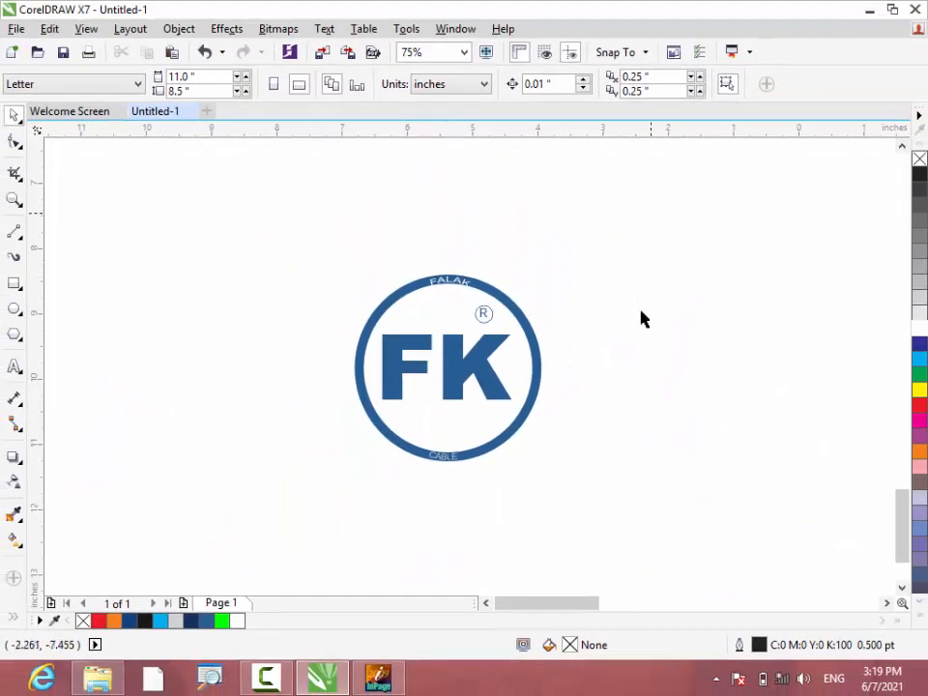
{"action": "left_click_drag", "start_coordinate": [650, 213], "coordinate": [329, 533]}
{"action": "key", "text": "ctrl+g"}
{"action": "scroll", "coordinate": [247, 445], "scroll_direction": "down", "scroll_amount": 2}
{"action": "left_click_drag", "start_coordinate": [300, 422], "coordinate": [535, 447]}
{"action": "scroll", "coordinate": [536, 454], "scroll_direction": "up", "scroll_amount": 1}
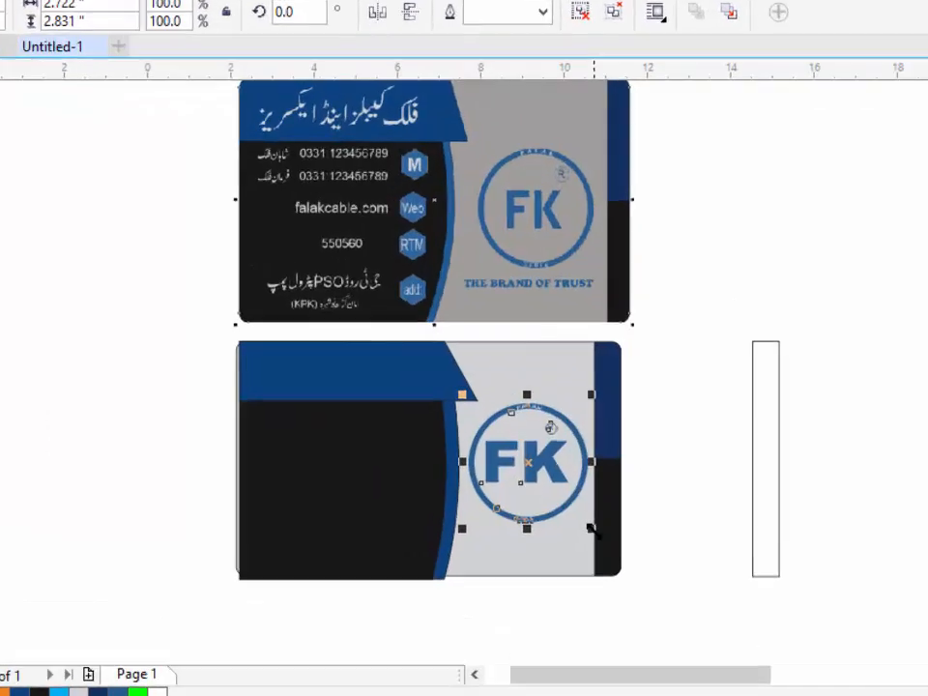
{"action": "left_click_drag", "start_coordinate": [578, 490], "coordinate": [571, 481]}
{"action": "left_click_drag", "start_coordinate": [727, 508], "coordinate": [724, 501]}
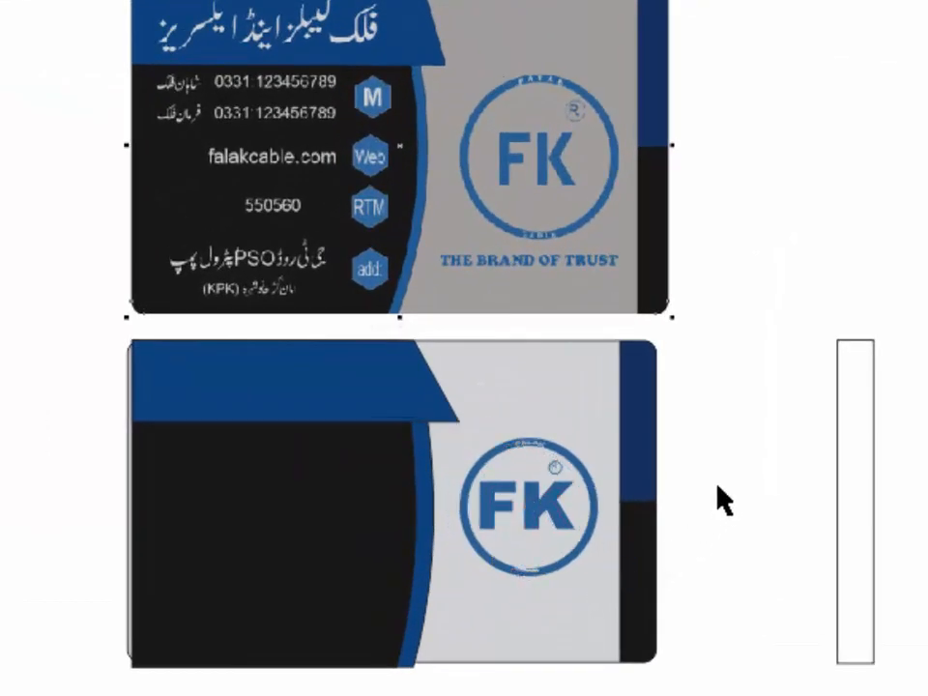
Add the text THE BERAND OF TRUST between the two cards and set its font to Arial Black.
{"action": "scroll", "coordinate": [513, 296], "scroll_direction": "up", "scroll_amount": 1}
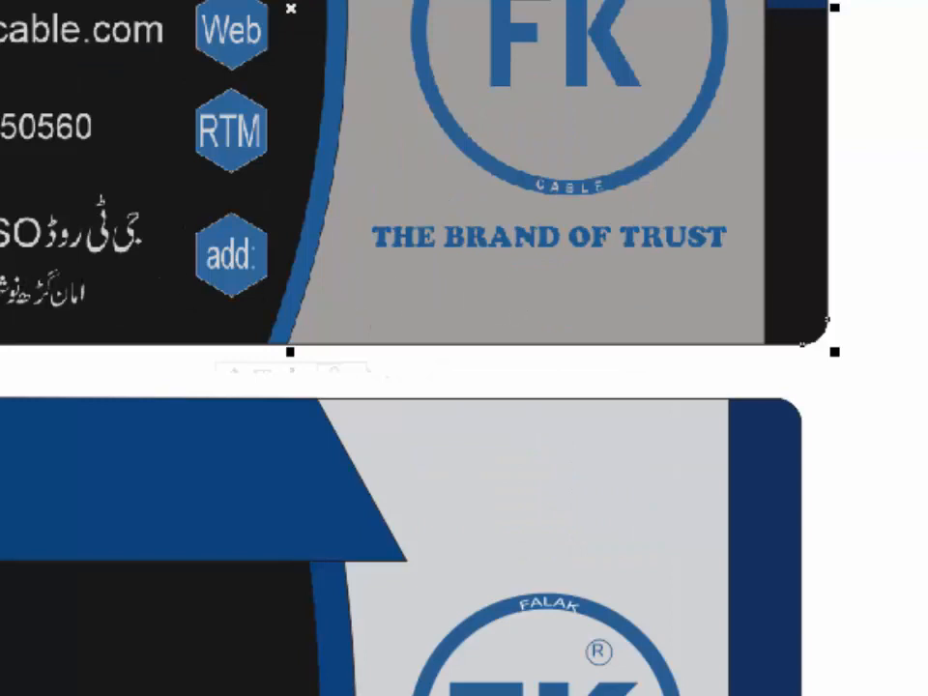
{"action": "left_click", "coordinate": [338, 375]}
{"action": "type", "text": "THE BERAND "}
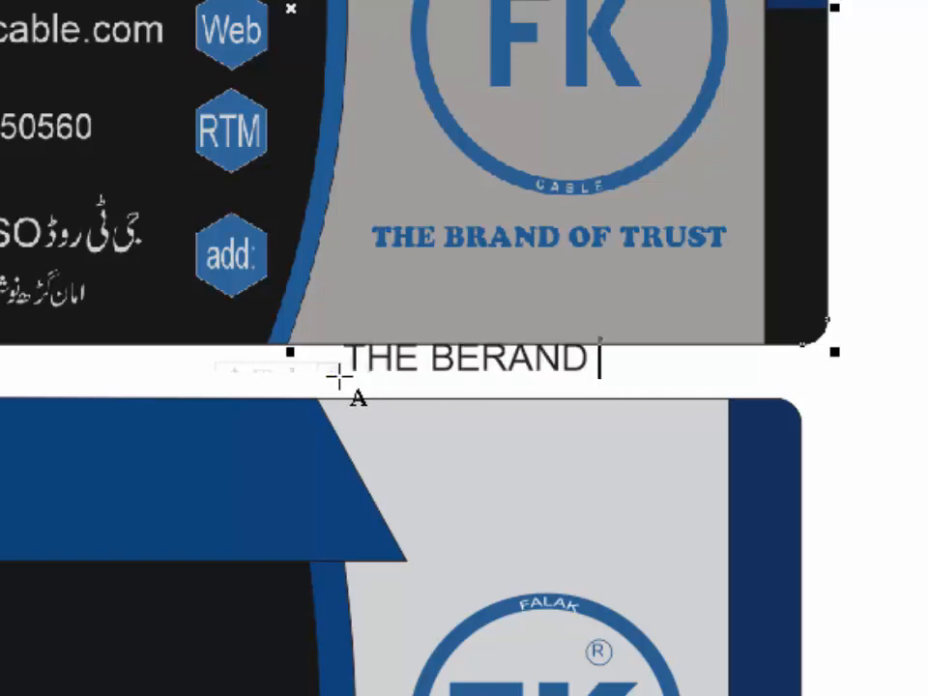
{"action": "type", "text": "OF TRUST"}
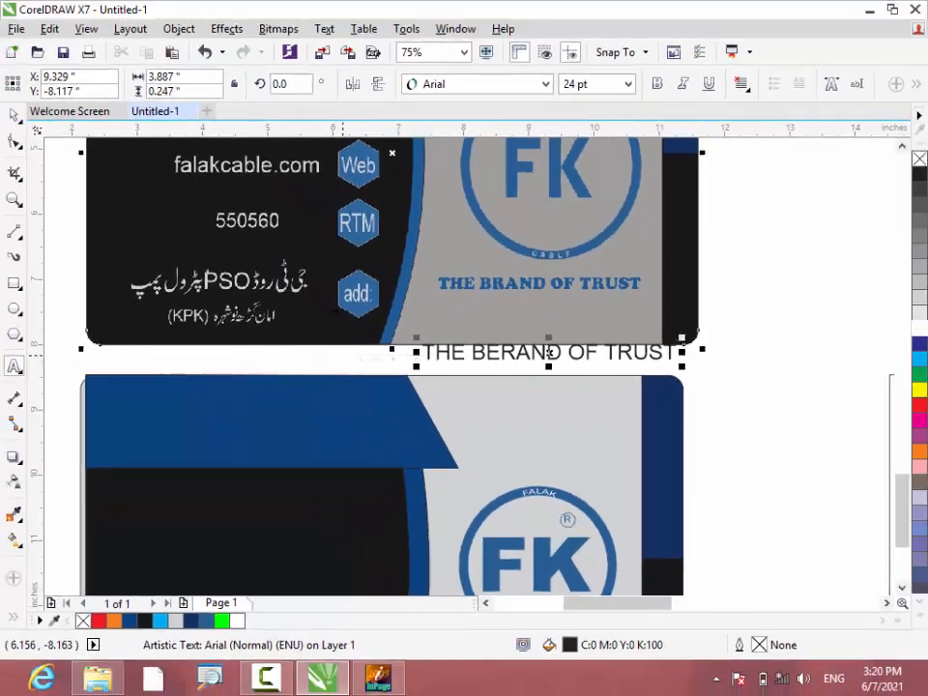
{"action": "left_click", "coordinate": [15, 115]}
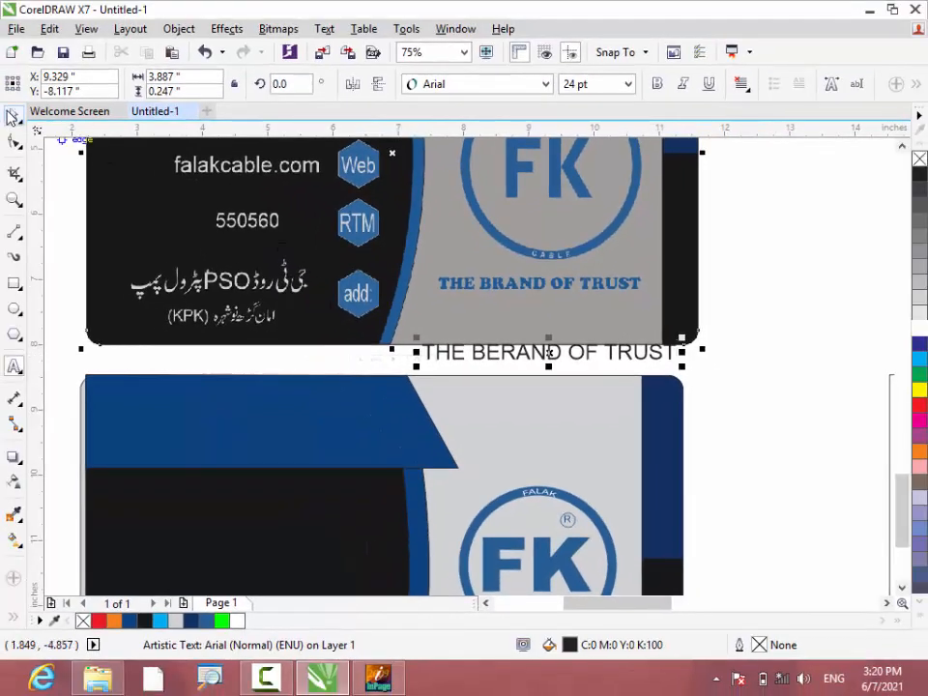
{"action": "left_click", "coordinate": [544, 84]}
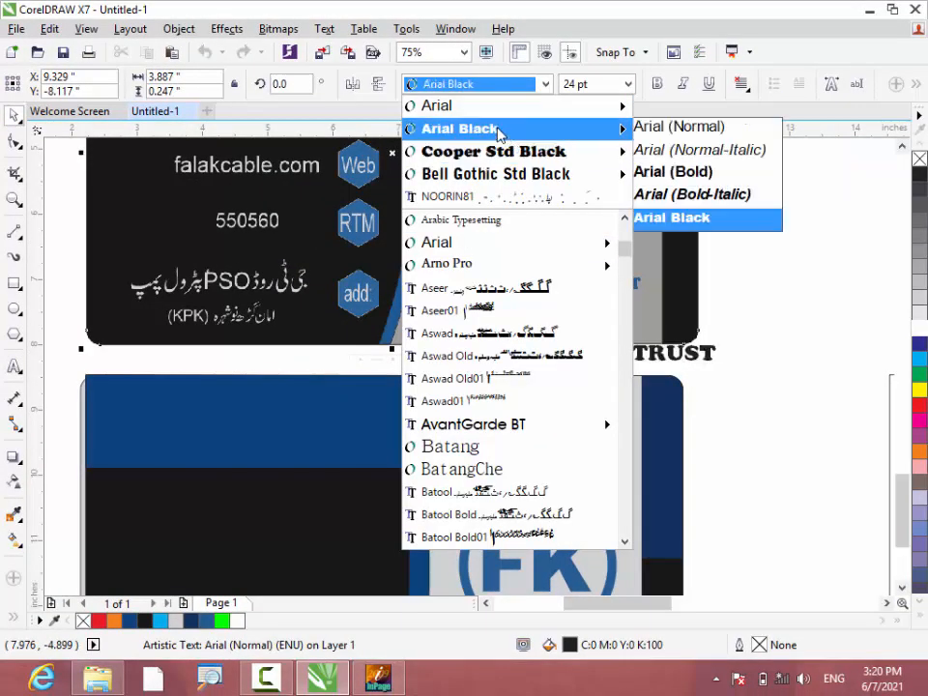
{"action": "left_click", "coordinate": [499, 131]}
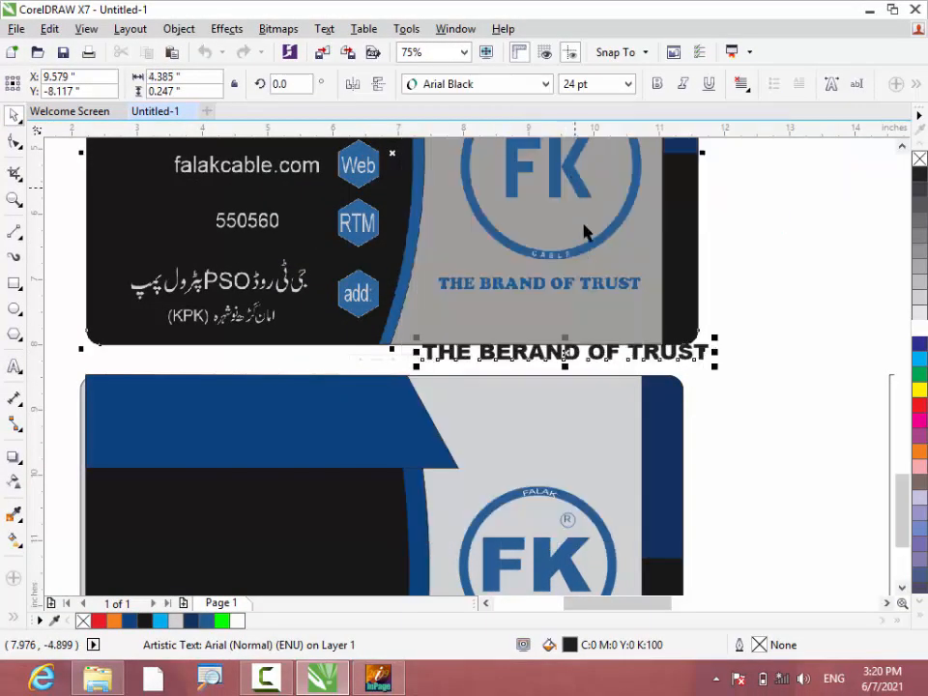
Fill the THE BERAND OF TRUST tagline with the blue sampled from the reference logo's ring (#255D93).
{"action": "left_click", "coordinate": [920, 359]}
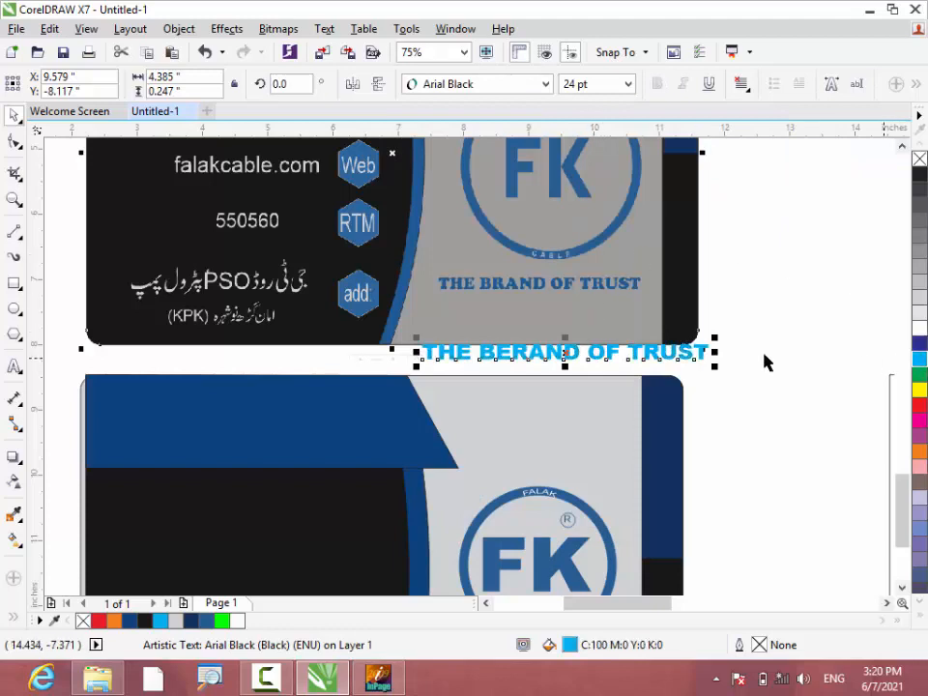
{"action": "left_click", "coordinate": [14, 515]}
{"action": "left_click", "coordinate": [522, 245]}
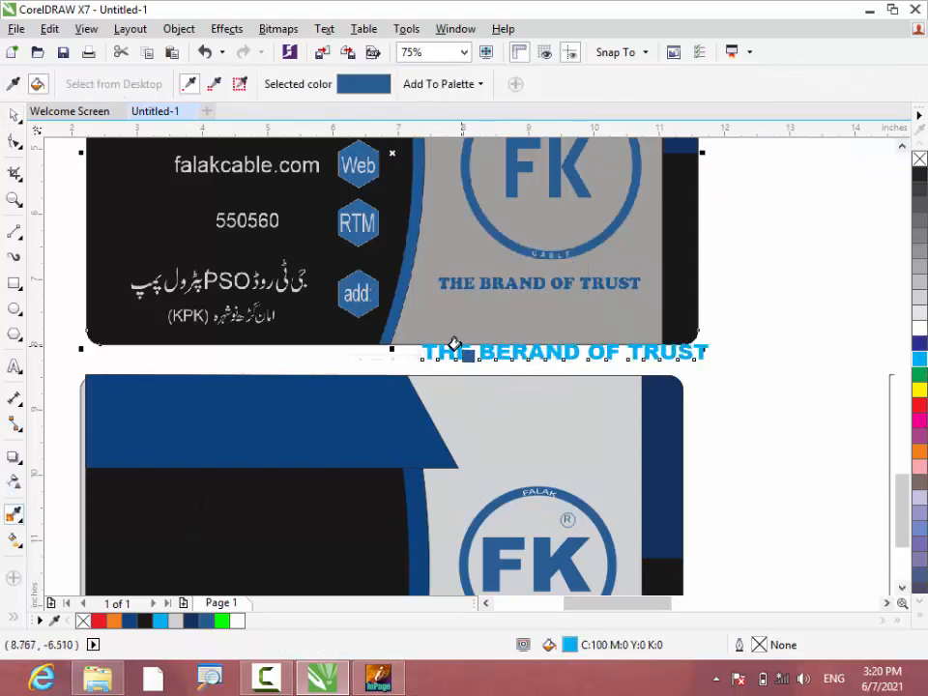
{"action": "scroll", "coordinate": [455, 346], "scroll_direction": "up", "scroll_amount": 6}
{"action": "left_click", "coordinate": [440, 347]}
{"action": "scroll", "coordinate": [437, 346], "scroll_direction": "down", "scroll_amount": 4}
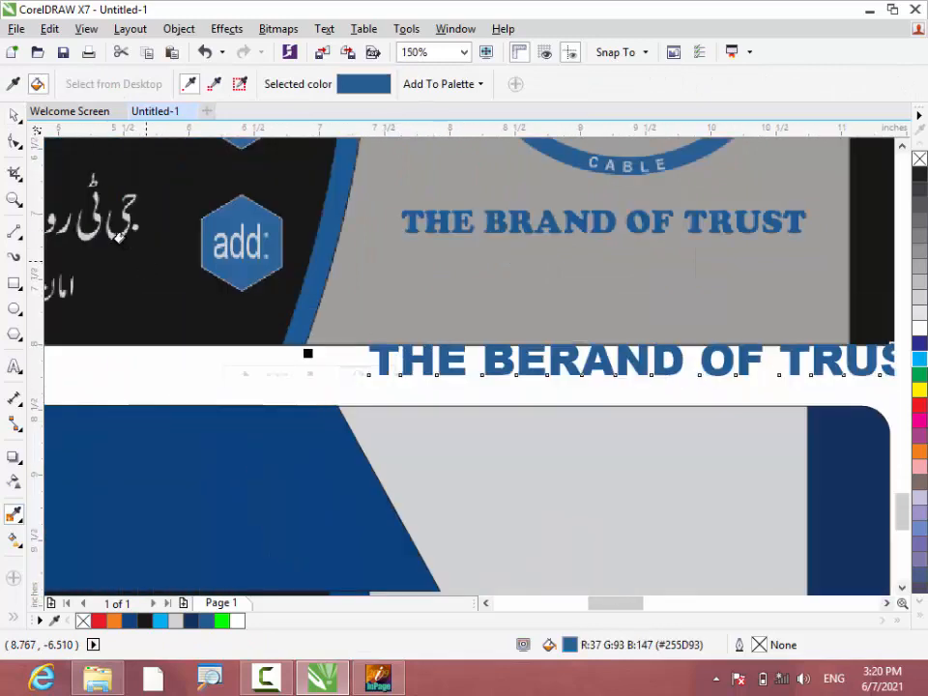
{"action": "left_click", "coordinate": [15, 116]}
Move the tagline below the FK logo on the recreated card and shrink it to fit centred in the grey panel.
{"action": "scroll", "coordinate": [87, 162], "scroll_direction": "down", "scroll_amount": 2}
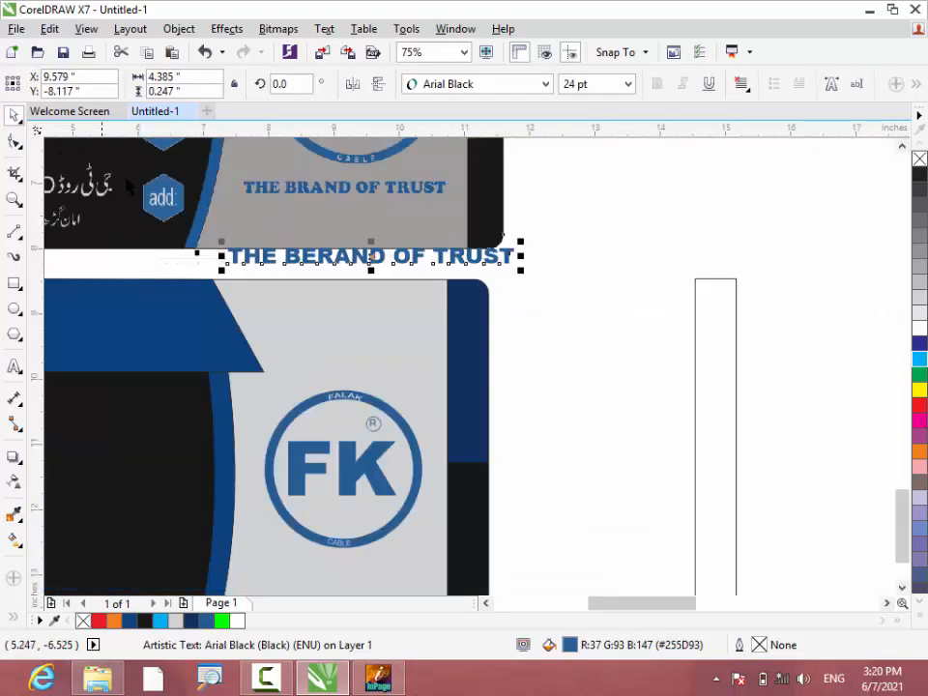
{"action": "scroll", "coordinate": [394, 244], "scroll_direction": "down", "scroll_amount": 2}
{"action": "left_click_drag", "start_coordinate": [390, 247], "coordinate": [394, 407]}
{"action": "scroll", "coordinate": [431, 425], "scroll_direction": "up", "scroll_amount": 4}
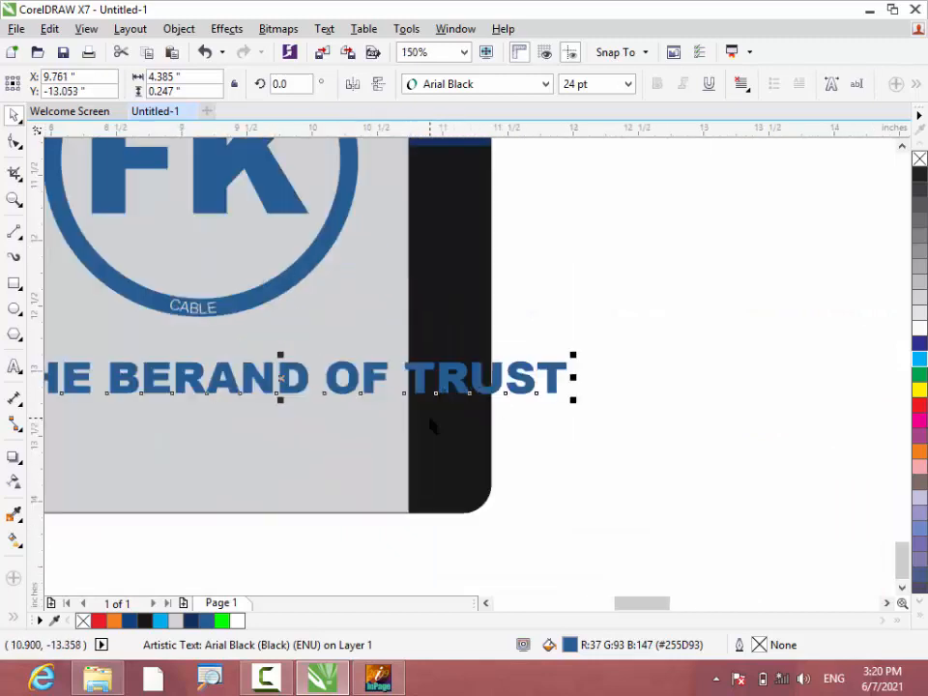
{"action": "left_click_drag", "start_coordinate": [572, 401], "coordinate": [501, 394]}
{"action": "scroll", "coordinate": [483, 384], "scroll_direction": "down", "scroll_amount": 2}
{"action": "left_click_drag", "start_coordinate": [383, 375], "coordinate": [341, 373]}
{"action": "left_click", "coordinate": [581, 344]}
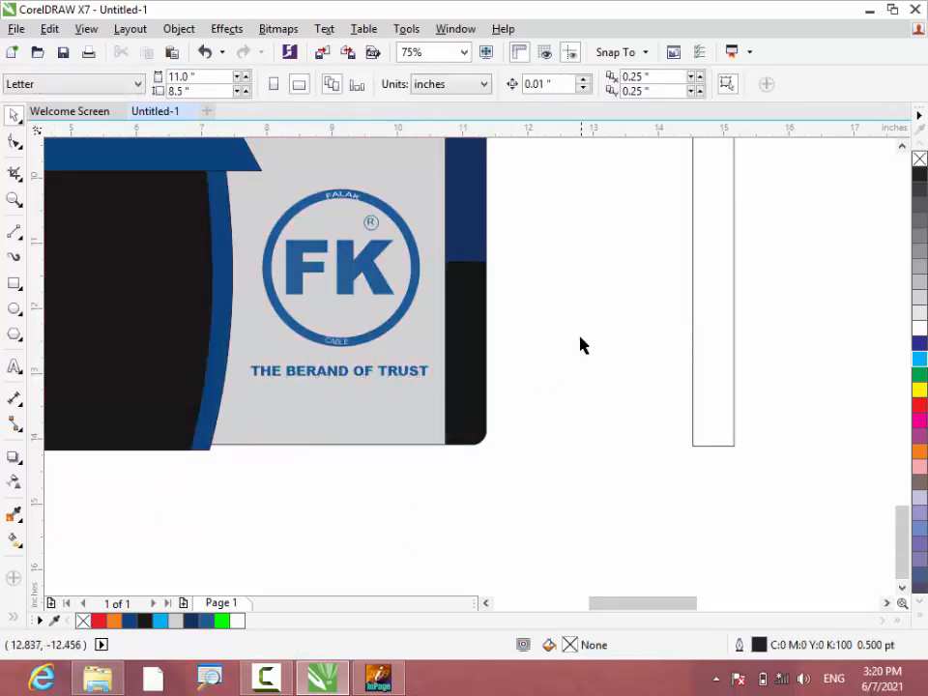
Bring the small Urdu title group to the empty area beside the cards and scale it to about 4.29 inches wide.
{"action": "scroll", "coordinate": [591, 354], "scroll_direction": "down", "scroll_amount": 2}
{"action": "scroll", "coordinate": [396, 333], "scroll_direction": "down", "scroll_amount": 2}
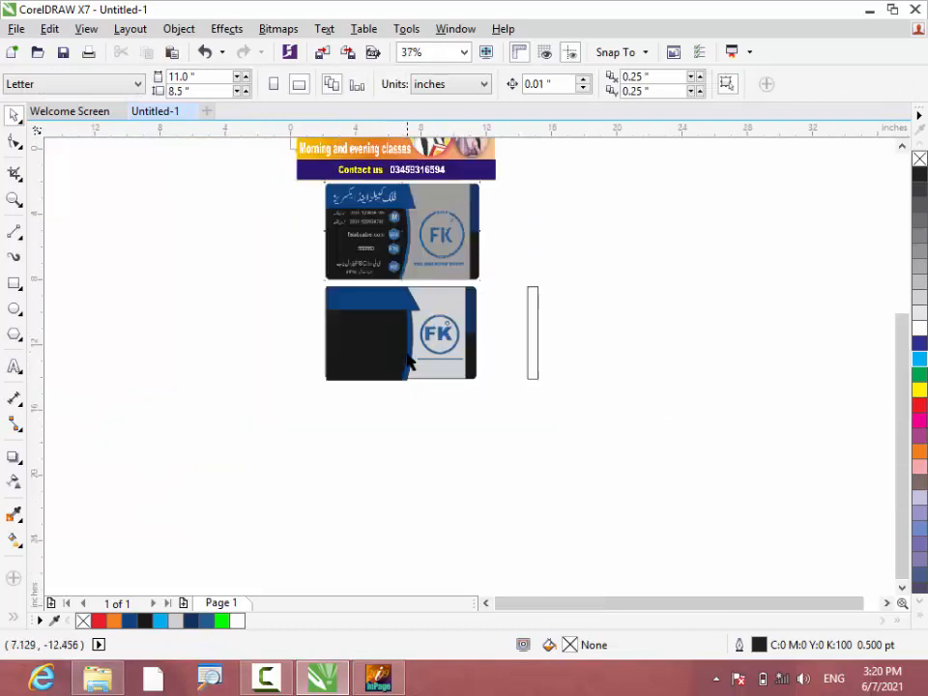
{"action": "scroll", "coordinate": [475, 307], "scroll_direction": "down", "scroll_amount": 4}
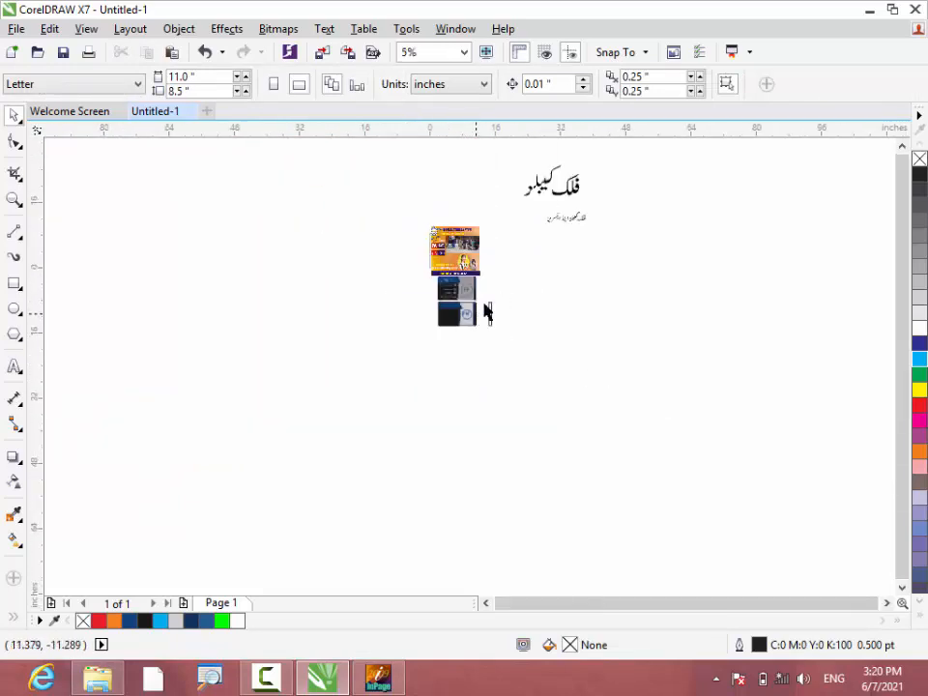
{"action": "left_click_drag", "start_coordinate": [591, 209], "coordinate": [320, 544]}
{"action": "scroll", "coordinate": [558, 246], "scroll_direction": "up", "scroll_amount": 4}
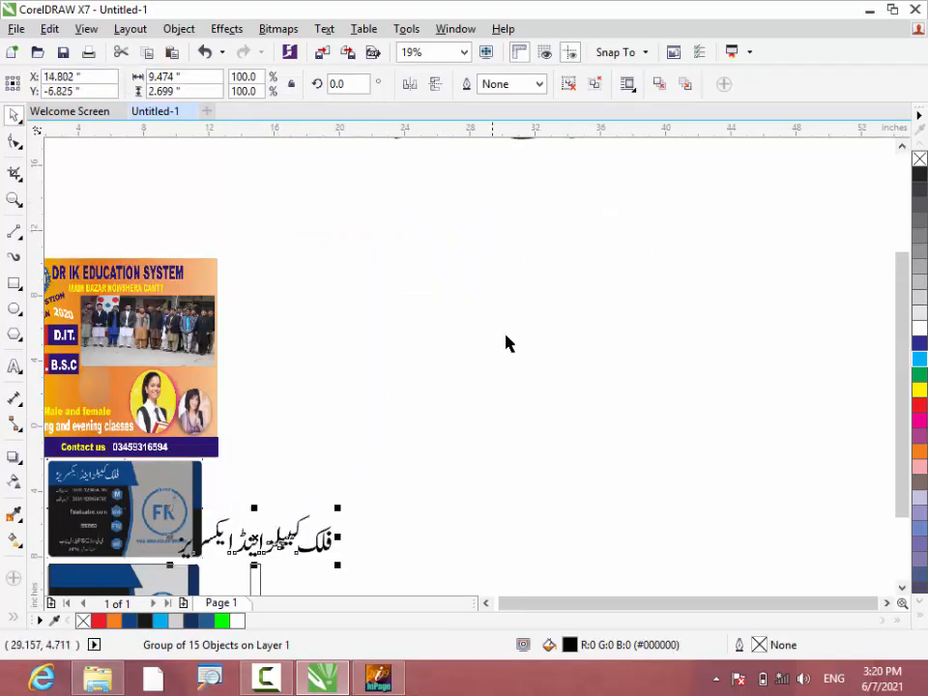
{"action": "scroll", "coordinate": [537, 338], "scroll_direction": "down", "scroll_amount": 2}
{"action": "left_click_drag", "start_coordinate": [406, 432], "coordinate": [214, 455]}
{"action": "scroll", "coordinate": [214, 455], "scroll_direction": "up", "scroll_amount": 2}
{"action": "scroll", "coordinate": [215, 457], "scroll_direction": "up", "scroll_amount": 2}
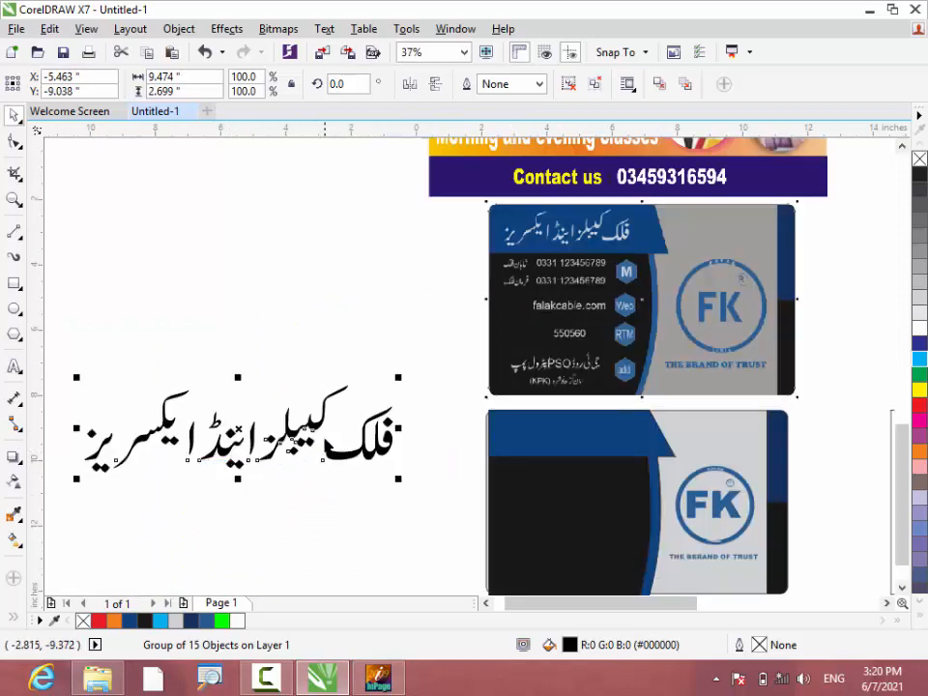
{"action": "left_click_drag", "start_coordinate": [399, 377], "coordinate": [367, 401]}
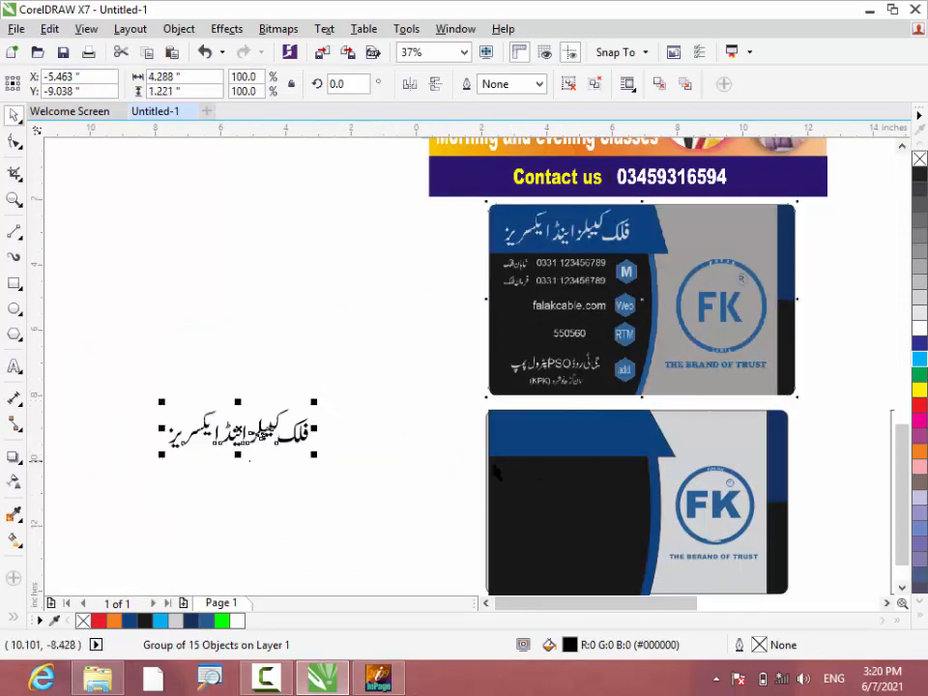
Place the Urdu title on the recreated card's blue header panel and fill it with 20% Black.
{"action": "left_click_drag", "start_coordinate": [261, 433], "coordinate": [558, 438]}
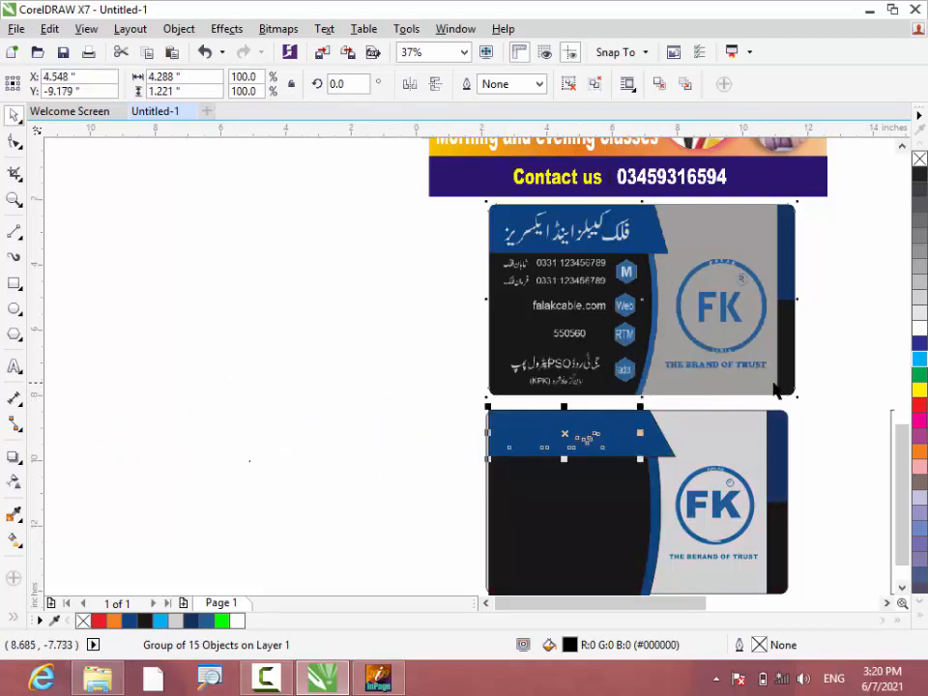
{"action": "left_click", "coordinate": [919, 301]}
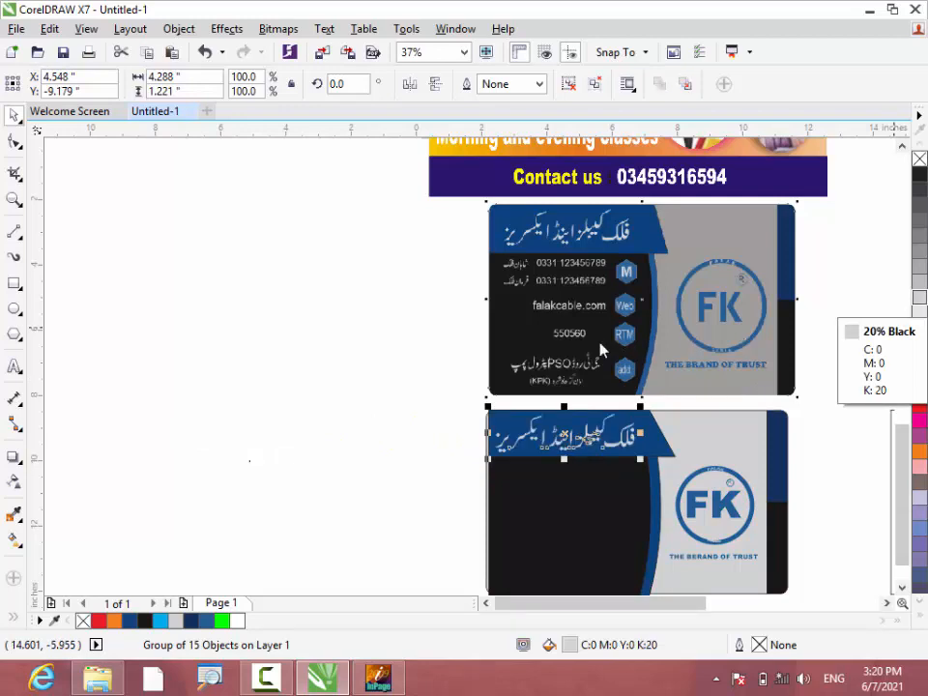
{"action": "left_click", "coordinate": [357, 372]}
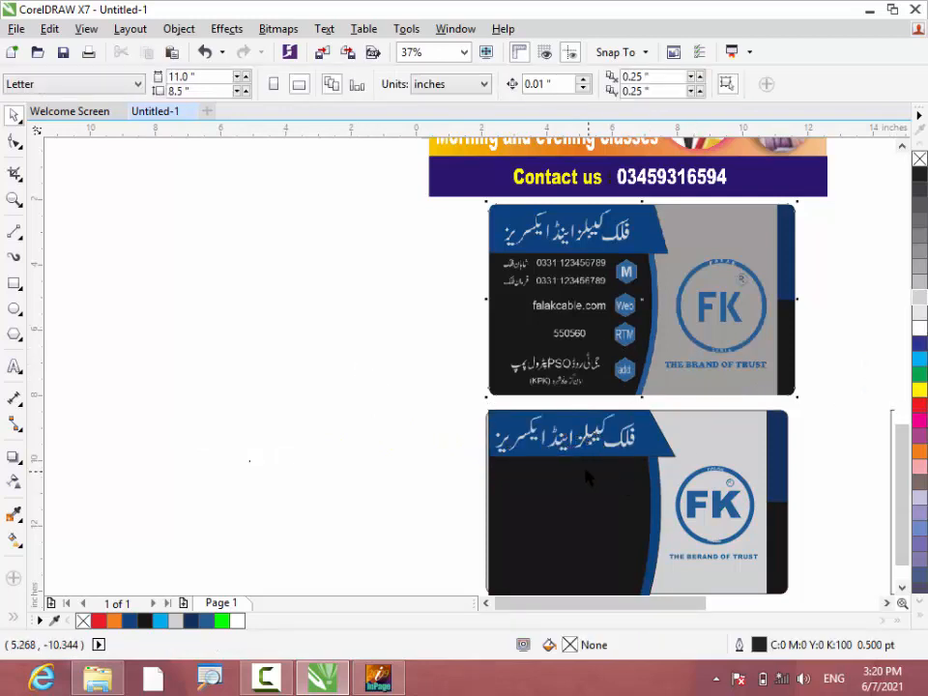
{"action": "scroll", "coordinate": [580, 448], "scroll_direction": "up", "scroll_amount": 2}
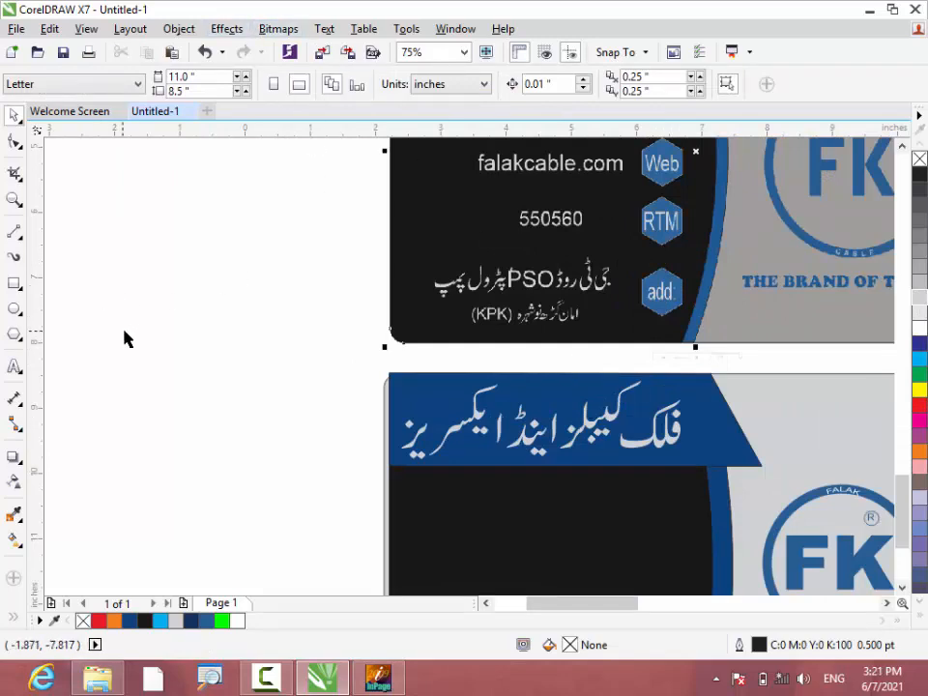
{"action": "scroll", "coordinate": [126, 334], "scroll_direction": "down", "scroll_amount": 2}
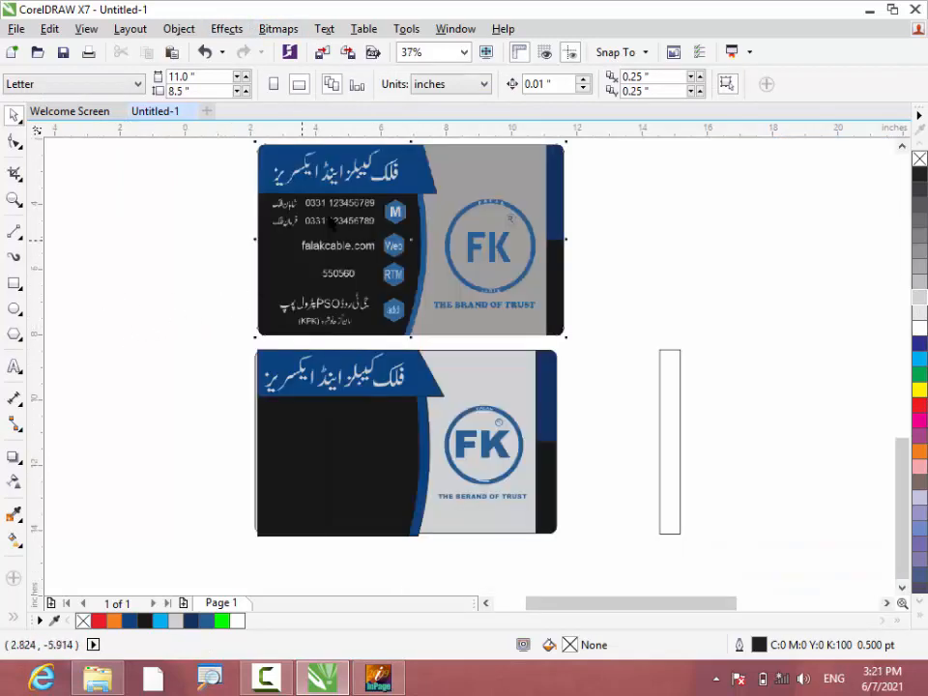
{"action": "scroll", "coordinate": [411, 221], "scroll_direction": "up", "scroll_amount": 2}
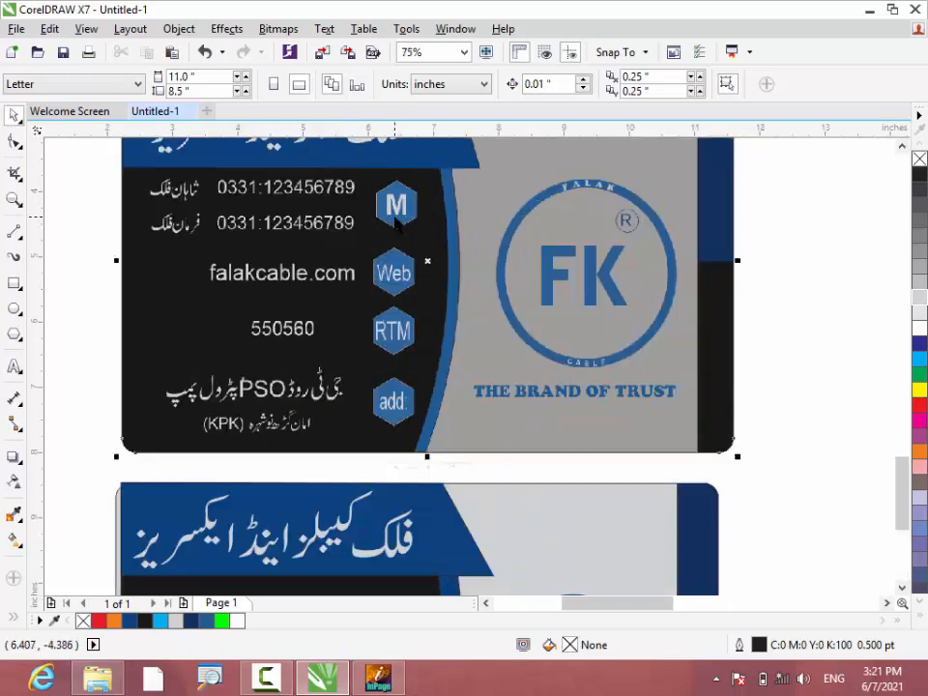
Draw a six-sided polygon in the empty area beside the cards and scale it to about 1.71 by 2.03 inches.
{"action": "scroll", "coordinate": [460, 213], "scroll_direction": "down", "scroll_amount": 2}
{"action": "left_click", "coordinate": [21, 339]}
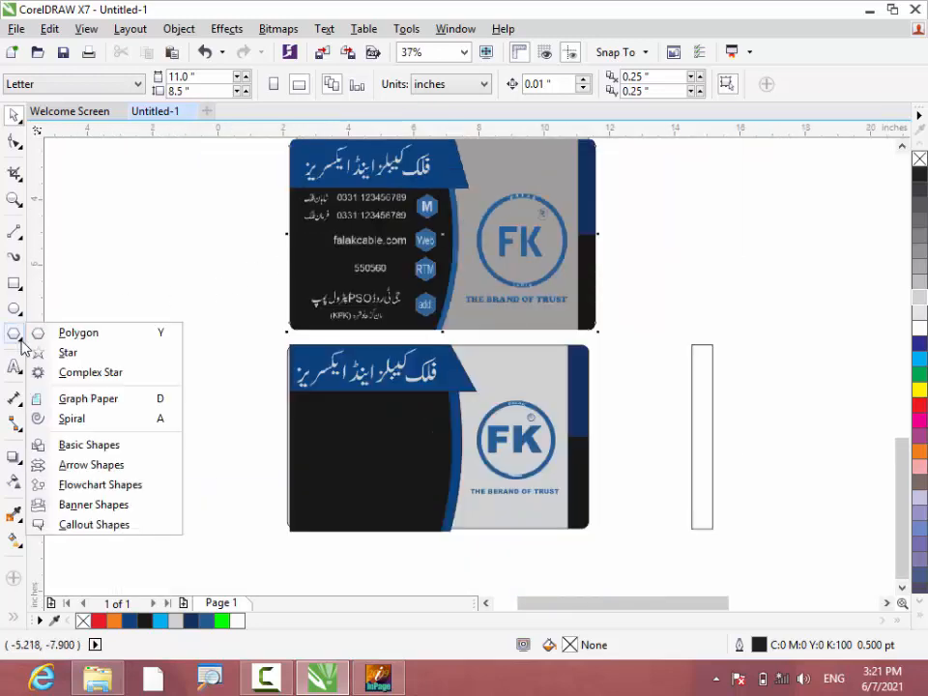
{"action": "left_click", "coordinate": [73, 337]}
{"action": "left_click_drag", "start_coordinate": [100, 275], "coordinate": [204, 366]}
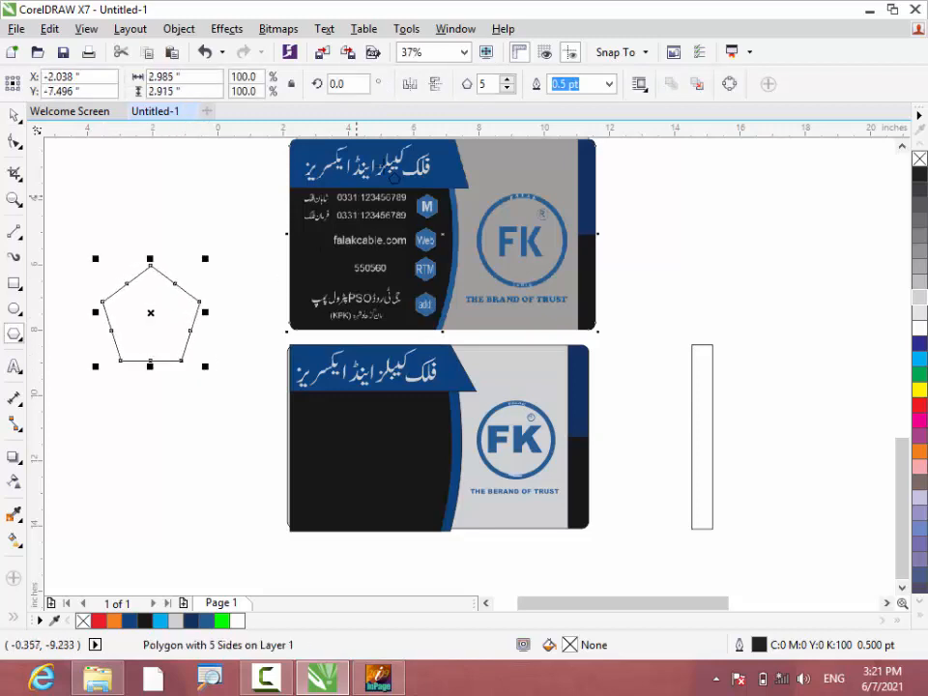
{"action": "left_click", "coordinate": [506, 80]}
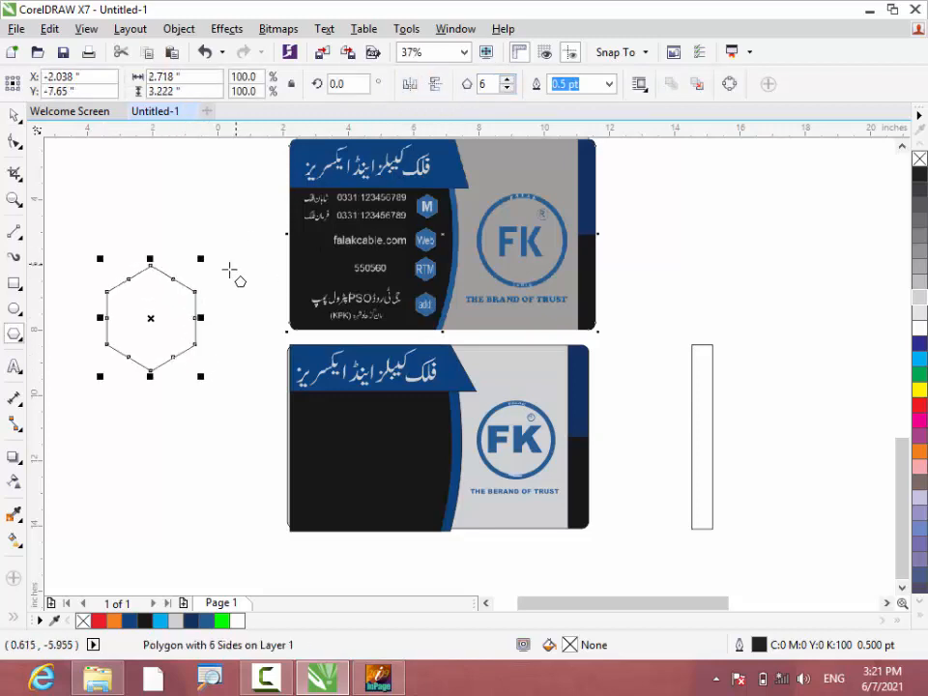
{"action": "left_click_drag", "start_coordinate": [200, 376], "coordinate": [170, 331]}
Fill the hexagon with the blue sampled from the recreated card's header panel (#0C417D).
{"action": "left_click", "coordinate": [16, 515]}
{"action": "left_click", "coordinate": [453, 374]}
{"action": "left_click", "coordinate": [111, 296]}
{"action": "scroll", "coordinate": [95, 283], "scroll_direction": "up", "scroll_amount": 3}
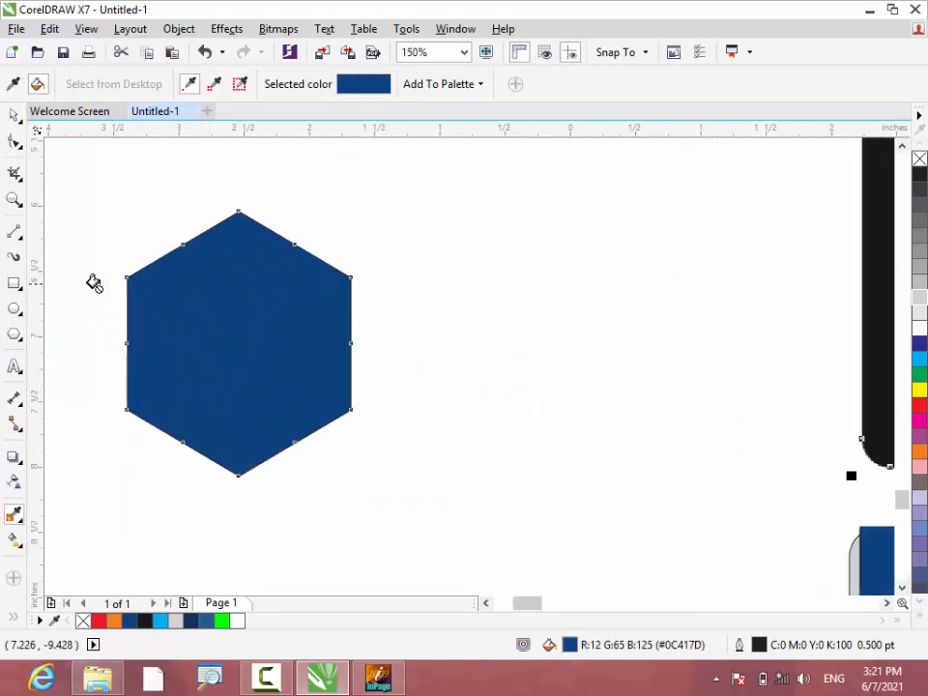
Set the hexagon's outline colour to light grey (#E6E6E6), keeping the 0.5 pt width.
{"action": "left_click", "coordinate": [16, 118]}
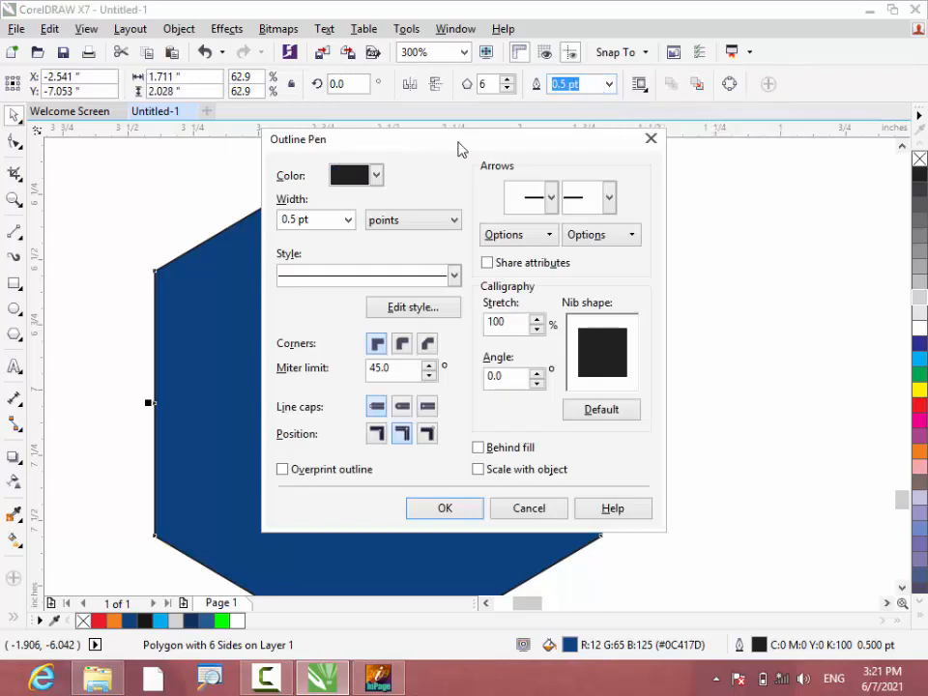
{"action": "left_click", "coordinate": [379, 176]}
{"action": "left_click", "coordinate": [387, 198]}
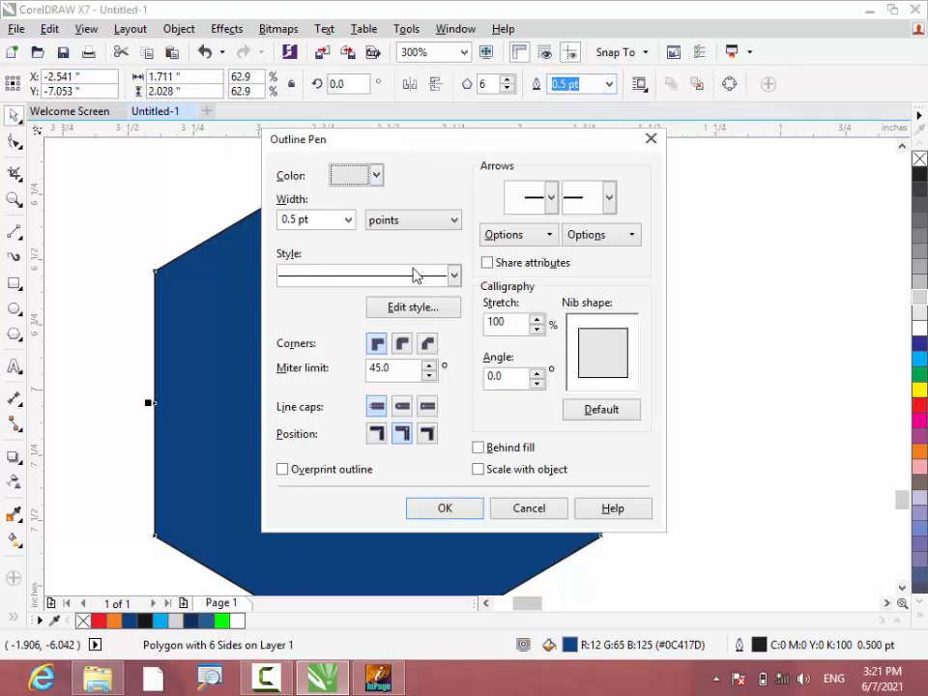
{"action": "left_click", "coordinate": [437, 506]}
{"action": "scroll", "coordinate": [317, 365], "scroll_direction": "down", "scroll_amount": 3}
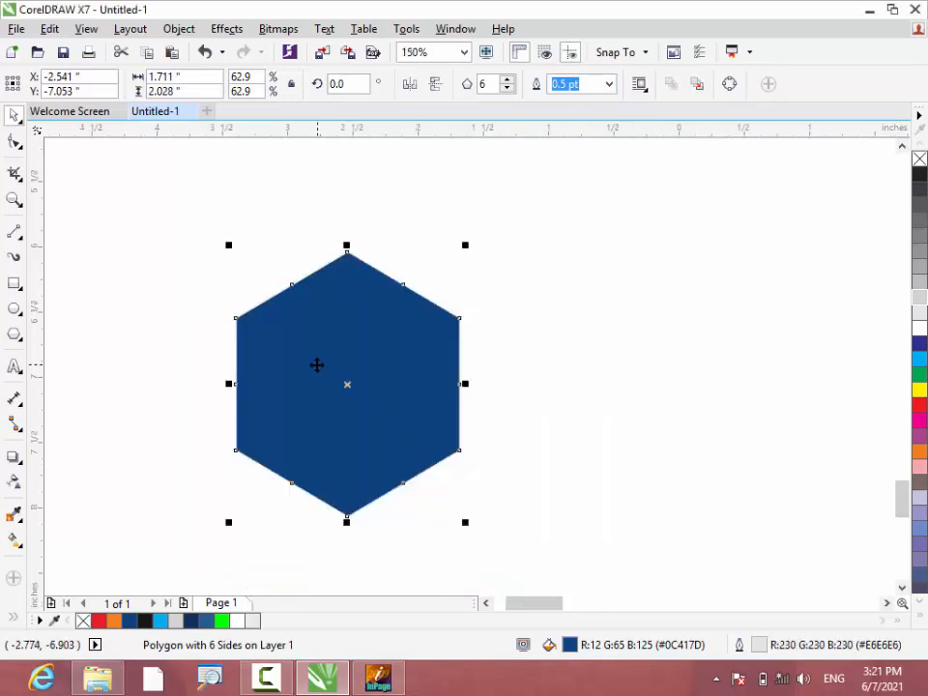
Move the hexagon onto the recreated card's black panel, near the blue curve, and shrink it to about 0.75 by 0.89 inches.
{"action": "scroll", "coordinate": [277, 360], "scroll_direction": "down", "scroll_amount": 1}
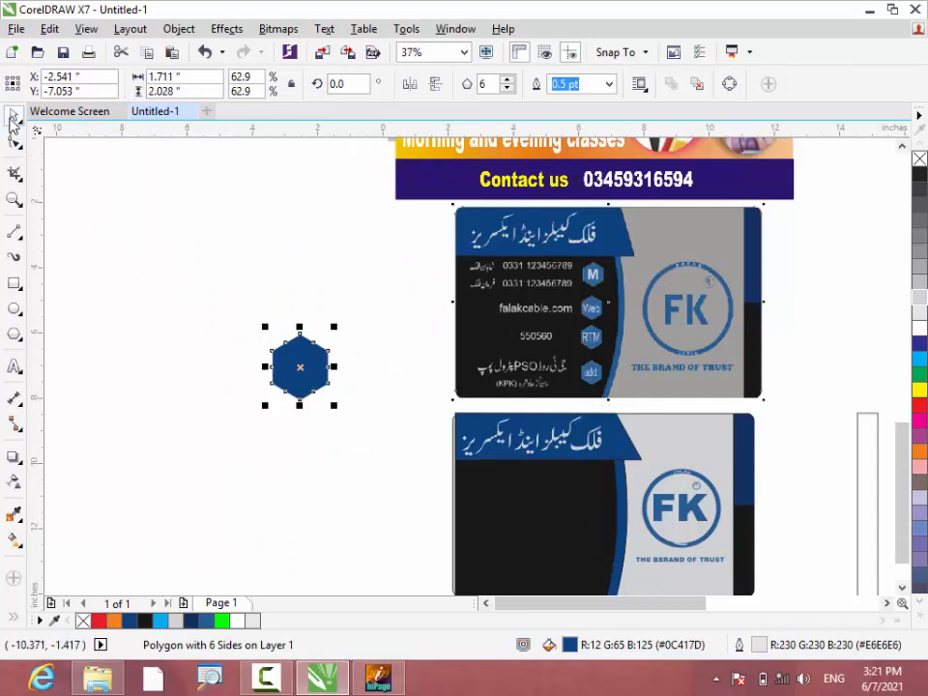
{"action": "left_click_drag", "start_coordinate": [301, 366], "coordinate": [570, 498]}
{"action": "scroll", "coordinate": [580, 513], "scroll_direction": "up", "scroll_amount": 2}
{"action": "left_click_drag", "start_coordinate": [642, 568], "coordinate": [609, 493]}
{"action": "scroll", "coordinate": [486, 368], "scroll_direction": "down", "scroll_amount": 1}
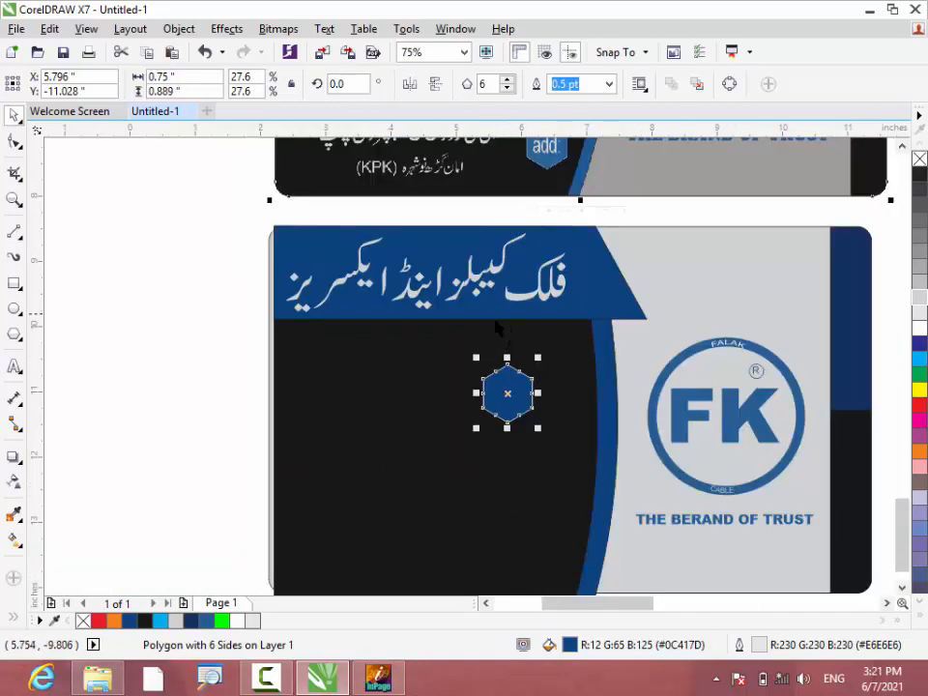
Repeat the hexagon downwards at about 1.11-inch spacing and delete the copy overhanging the card's lower edge, leaving a column of three.
{"action": "left_click_drag", "start_coordinate": [507, 396], "coordinate": [505, 468]}
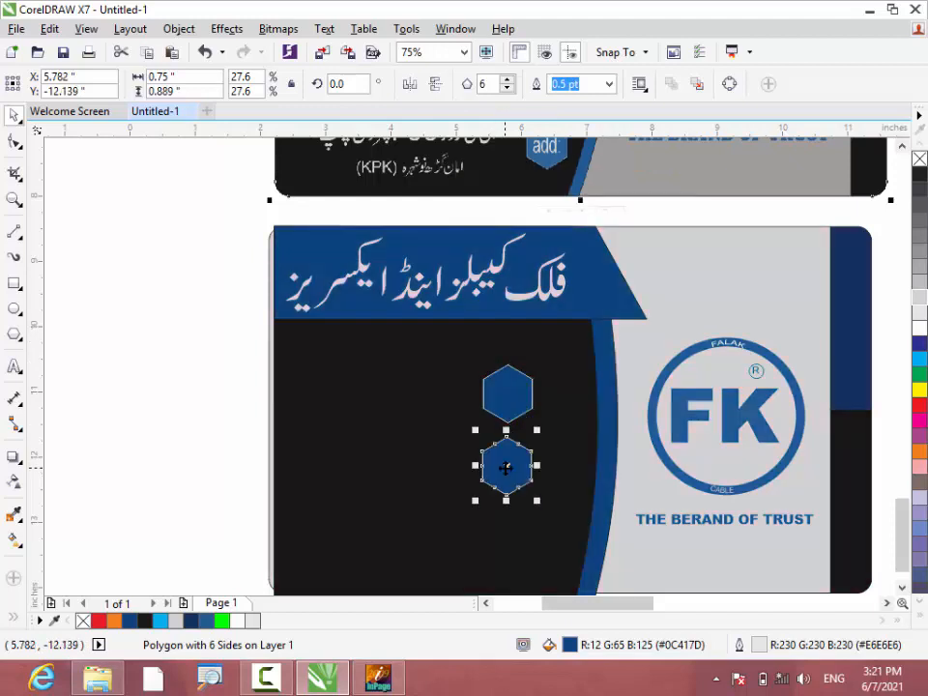
{"action": "key", "text": "ctrl+r"}
{"action": "key", "text": "ctrl+r"}
{"action": "scroll", "coordinate": [479, 367], "scroll_direction": "down", "scroll_amount": 1}
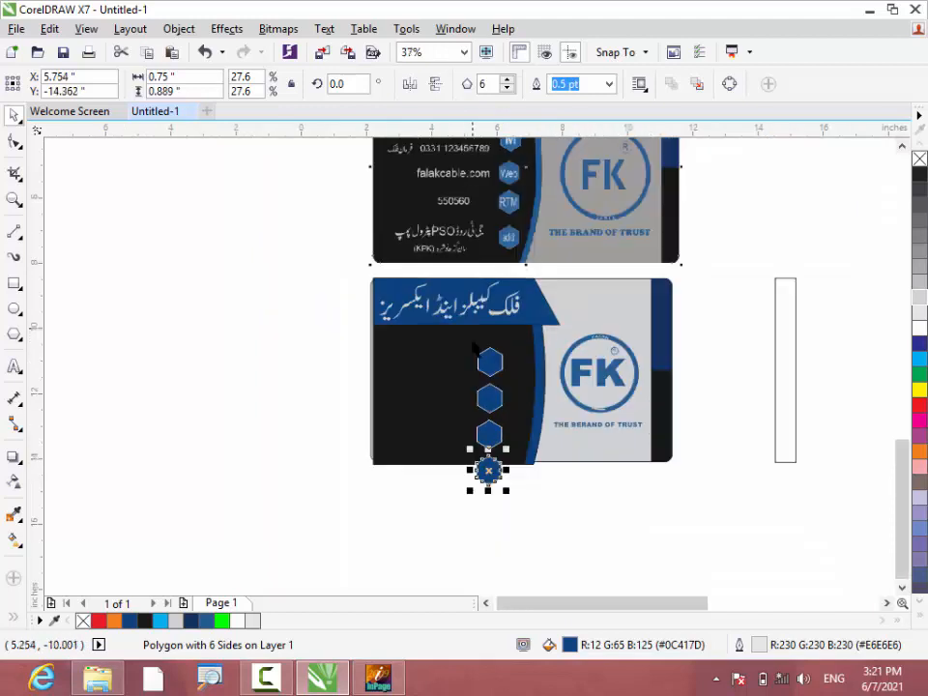
{"action": "scroll", "coordinate": [488, 474], "scroll_direction": "up", "scroll_amount": 2}
{"action": "left_click", "coordinate": [484, 460]}
{"action": "key", "text": "Delete"}
{"action": "scroll", "coordinate": [489, 491], "scroll_direction": "down", "scroll_amount": 2}
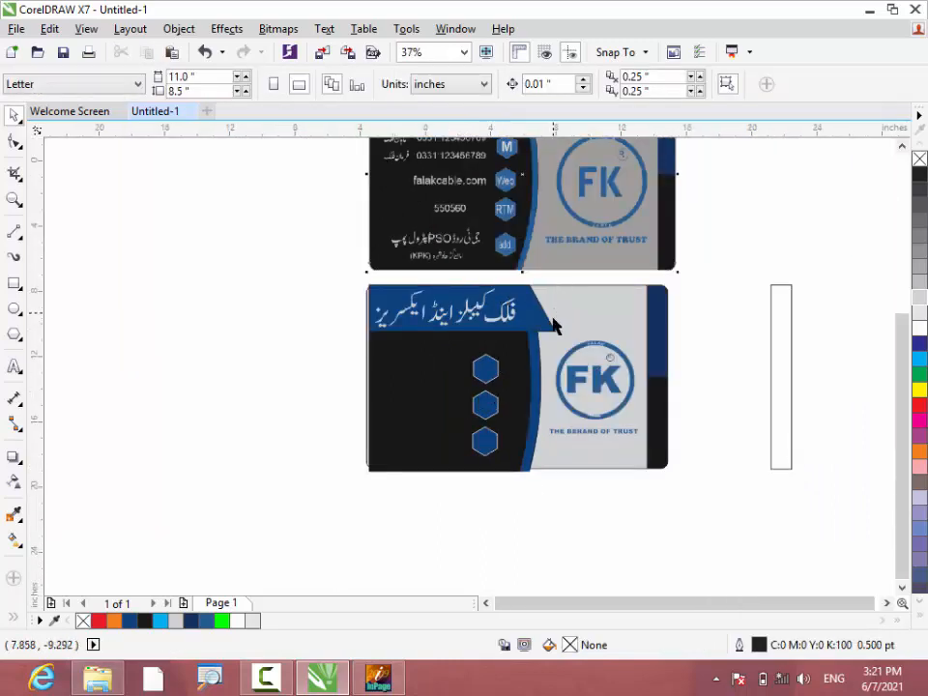
{"action": "scroll", "coordinate": [555, 327], "scroll_direction": "down", "scroll_amount": 2}
{"action": "scroll", "coordinate": [495, 231], "scroll_direction": "up", "scroll_amount": 1}
{"action": "scroll", "coordinate": [495, 230], "scroll_direction": "up", "scroll_amount": 2}
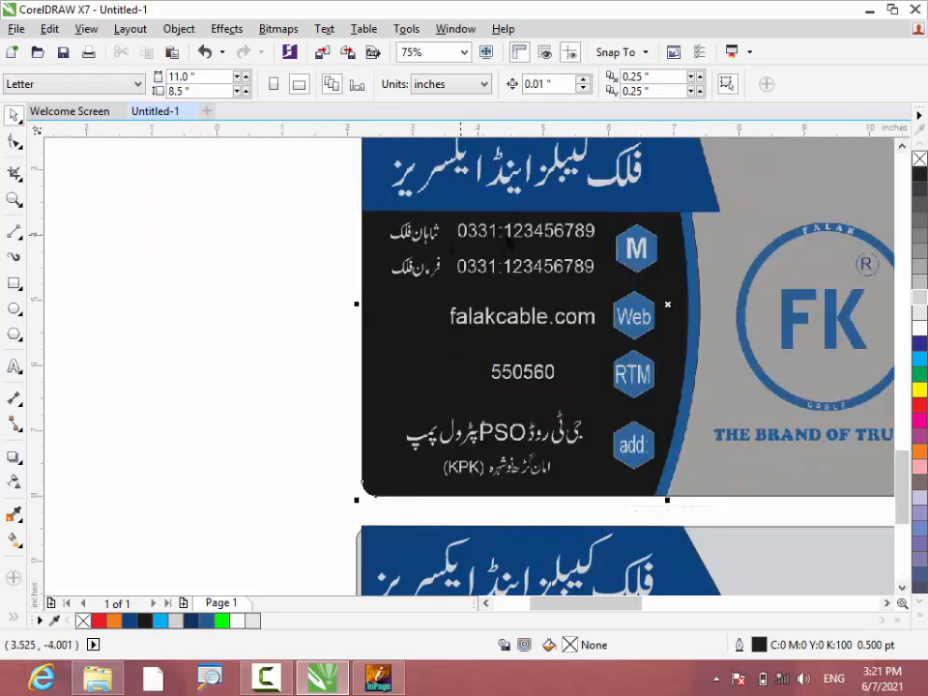
{"action": "left_click", "coordinate": [15, 367]}
{"action": "scroll", "coordinate": [265, 307], "scroll_direction": "down", "scroll_amount": 2}
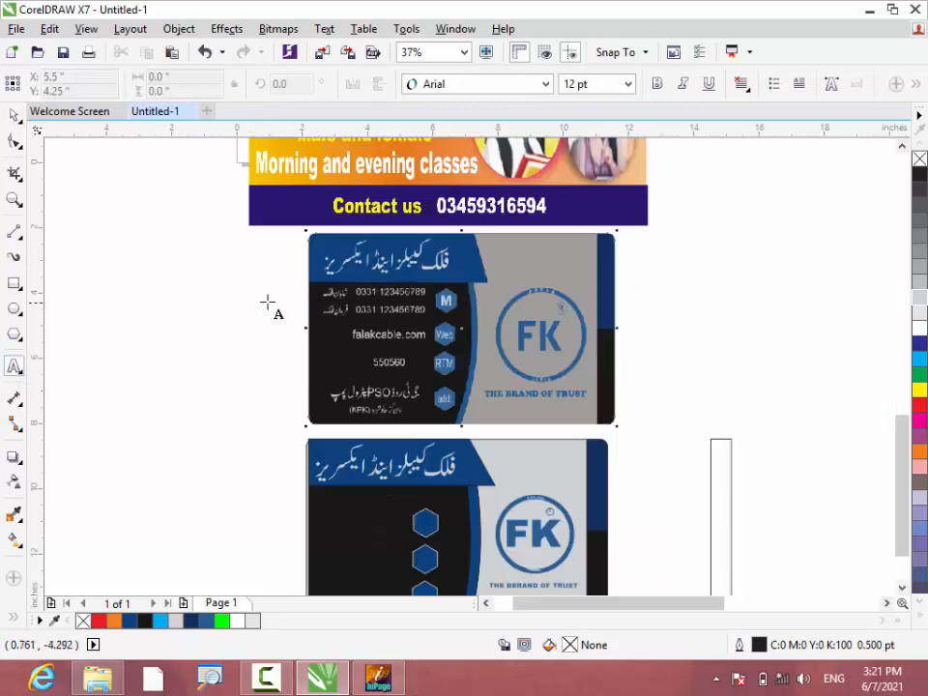
{"action": "scroll", "coordinate": [286, 400], "scroll_direction": "up", "scroll_amount": 2}
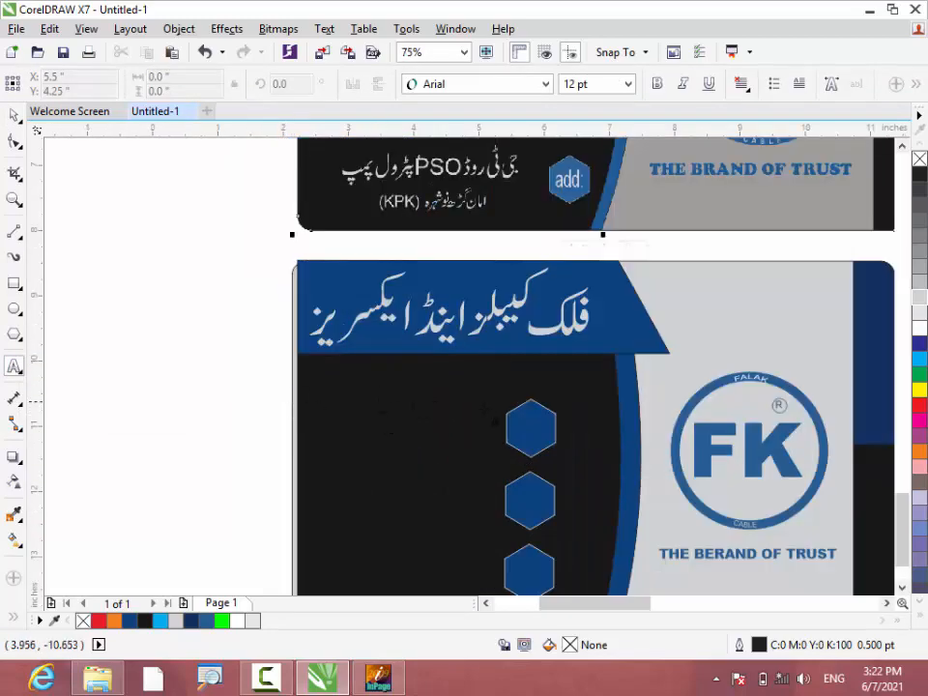
{"action": "scroll", "coordinate": [384, 418], "scroll_direction": "down", "scroll_amount": 1}
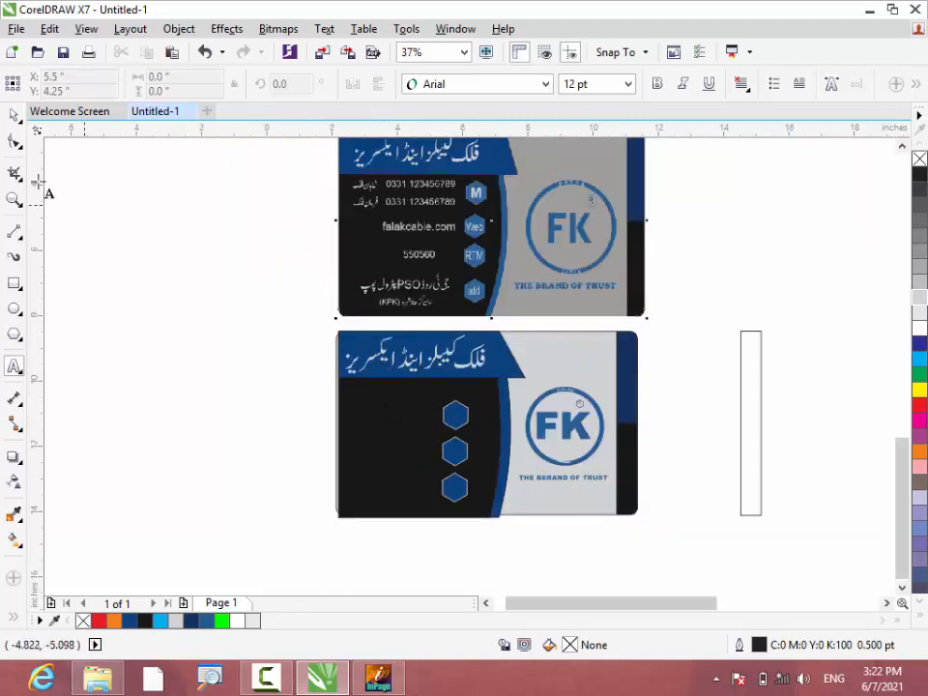
{"action": "left_click", "coordinate": [15, 115]}
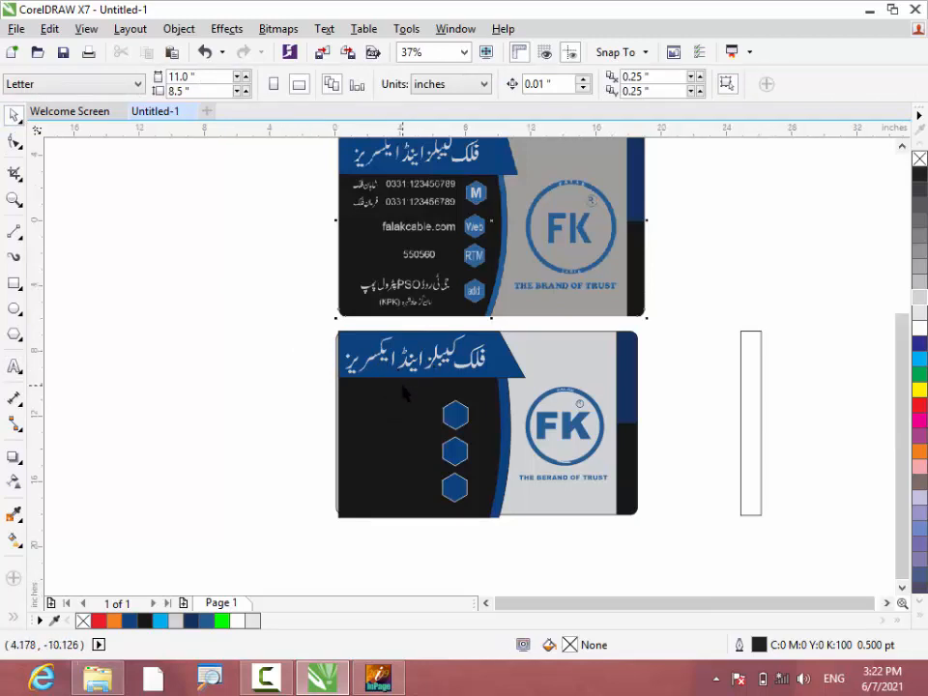
Move the whole recreated card and the reference card sideways into the empty canvas area to their right.
{"action": "scroll", "coordinate": [404, 390], "scroll_direction": "down", "scroll_amount": 1}
{"action": "left_click_drag", "start_coordinate": [350, 270], "coordinate": [587, 497]}
{"action": "left_click_drag", "start_coordinate": [473, 375], "coordinate": [804, 348]}
{"action": "left_click_drag", "start_coordinate": [425, 310], "coordinate": [752, 299]}
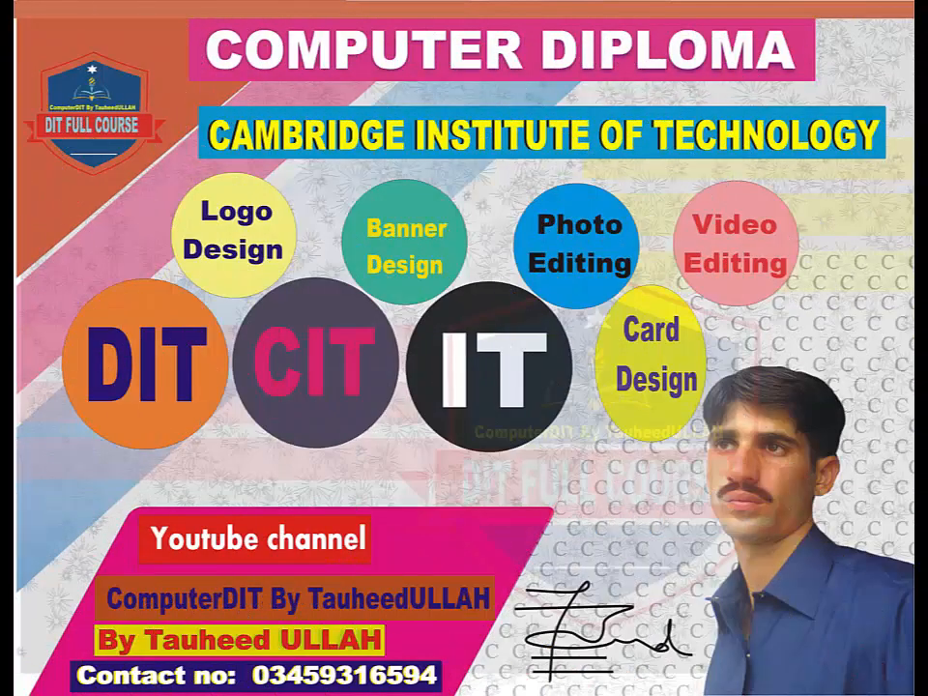